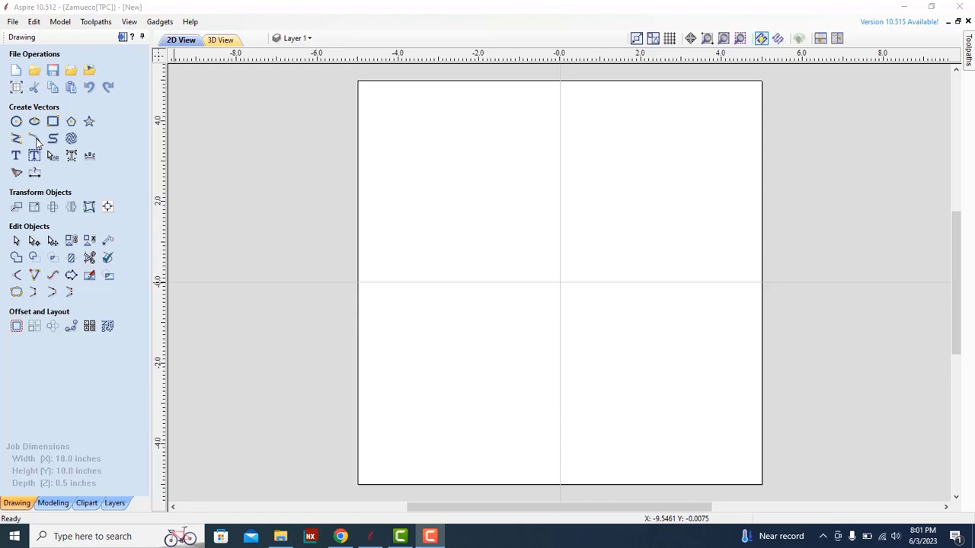
pyautogui.click(35, 139)
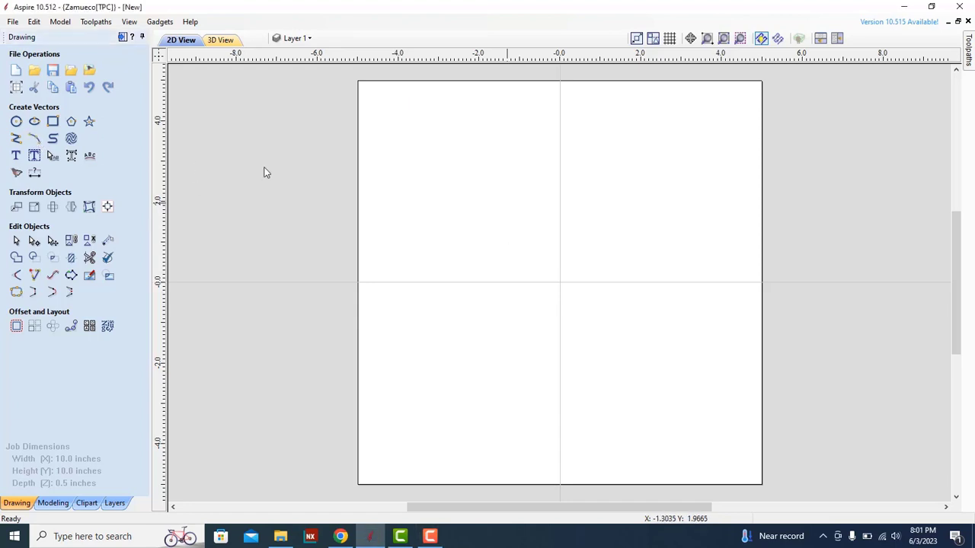
pyautogui.click(35, 139)
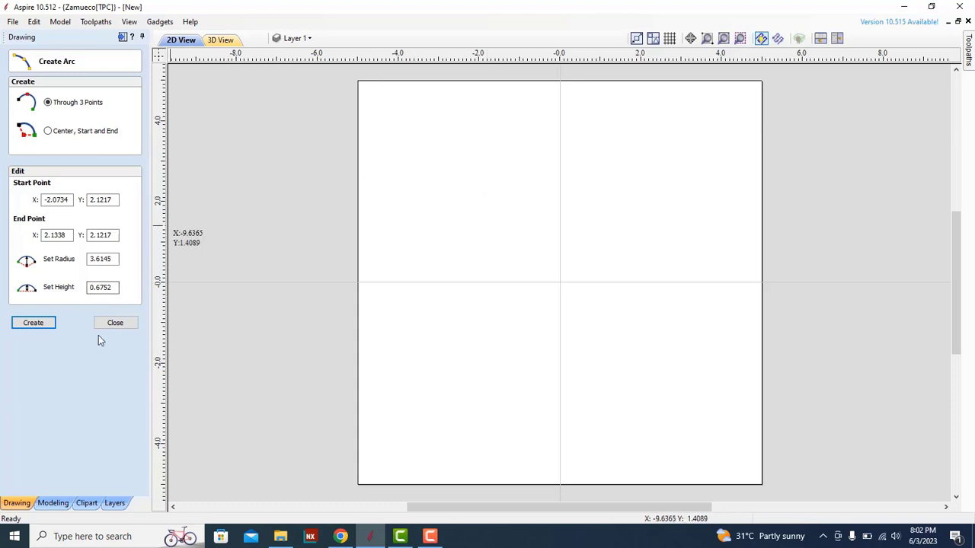
pyautogui.click(115, 324)
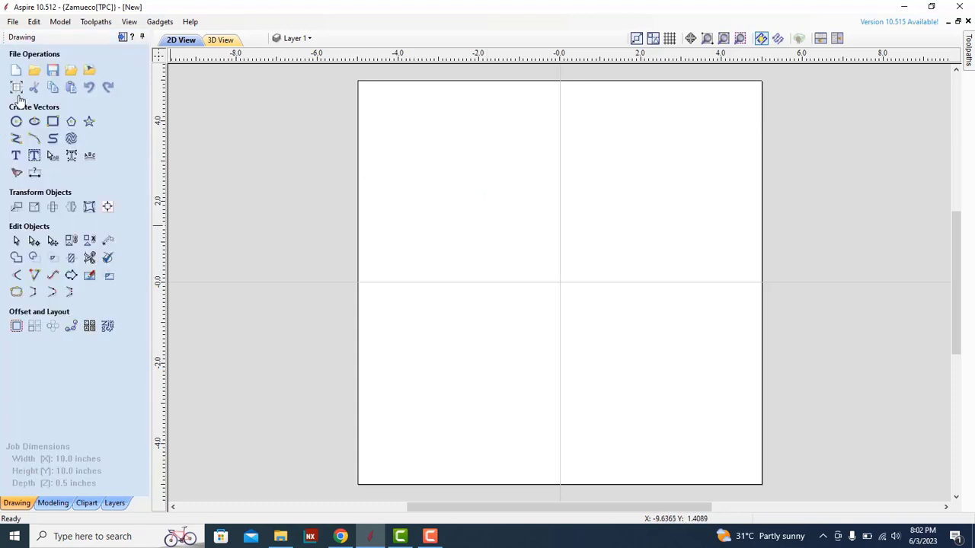
# Step: Place a 4.05 by 3.05 inch rectangle overlapping the job's upper-left edge and delete it
pyautogui.click(52, 123)
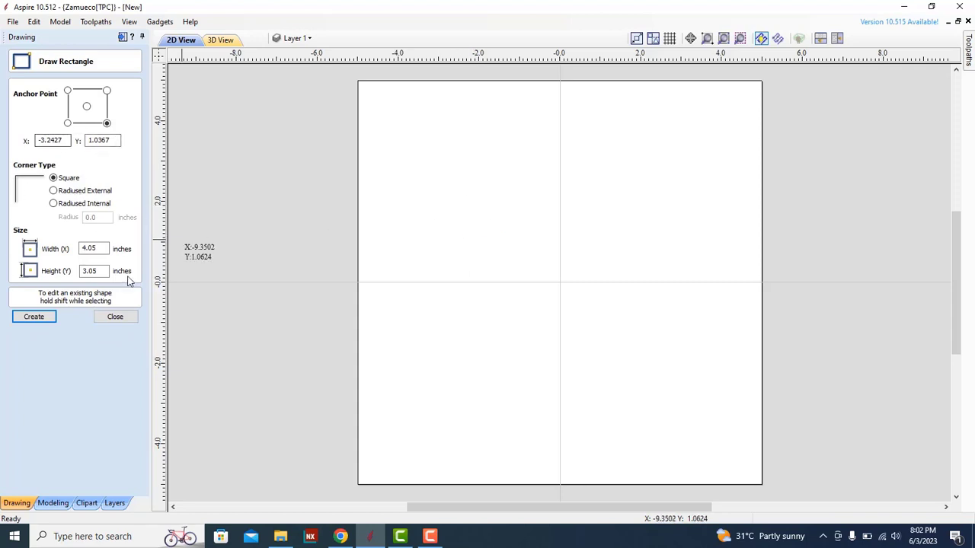
pyautogui.click(449, 214)
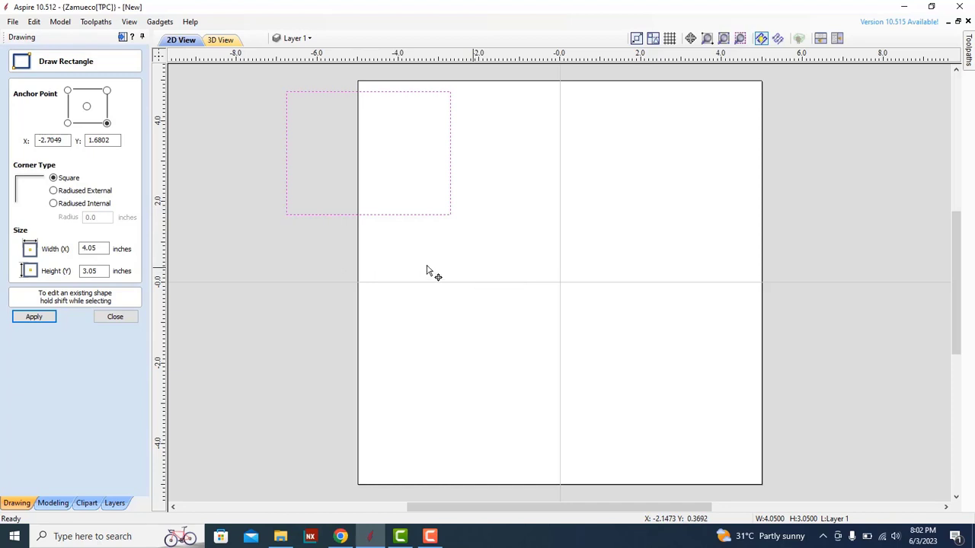
pyautogui.press('Escape')
pyautogui.click(422, 235)
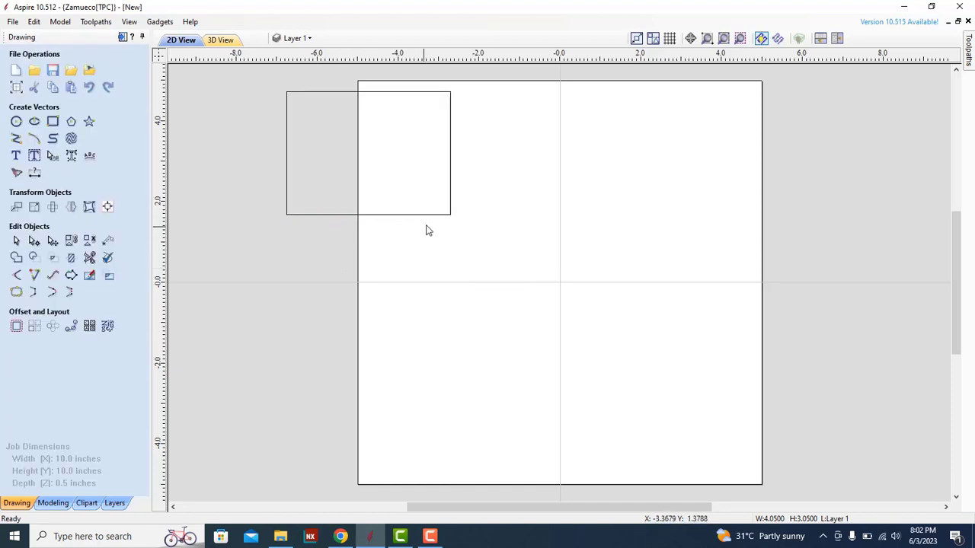
pyautogui.click(433, 221)
pyautogui.press('Delete')
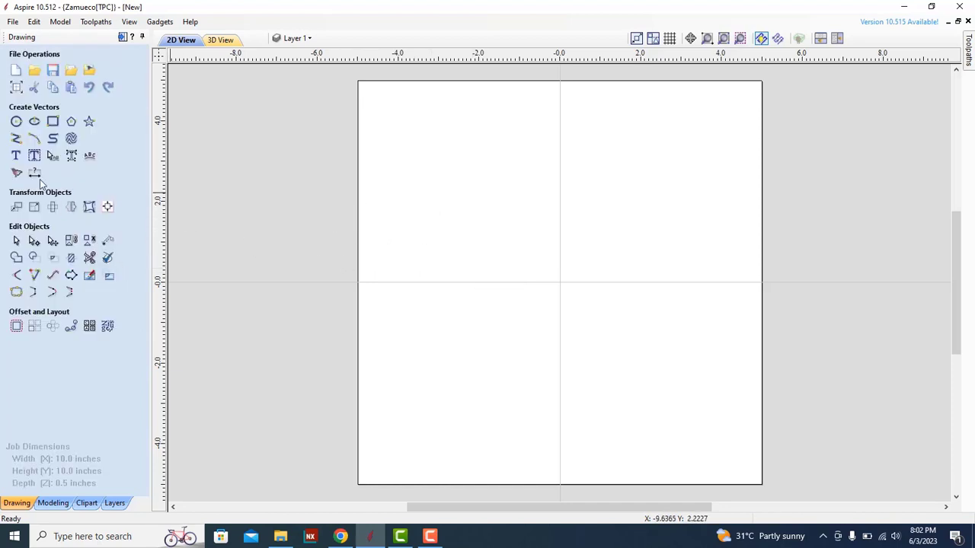
# Step: Draw a square-cornered rectangle about 6.8 by 3.8 inches across the middle of the job area
pyautogui.click(53, 121)
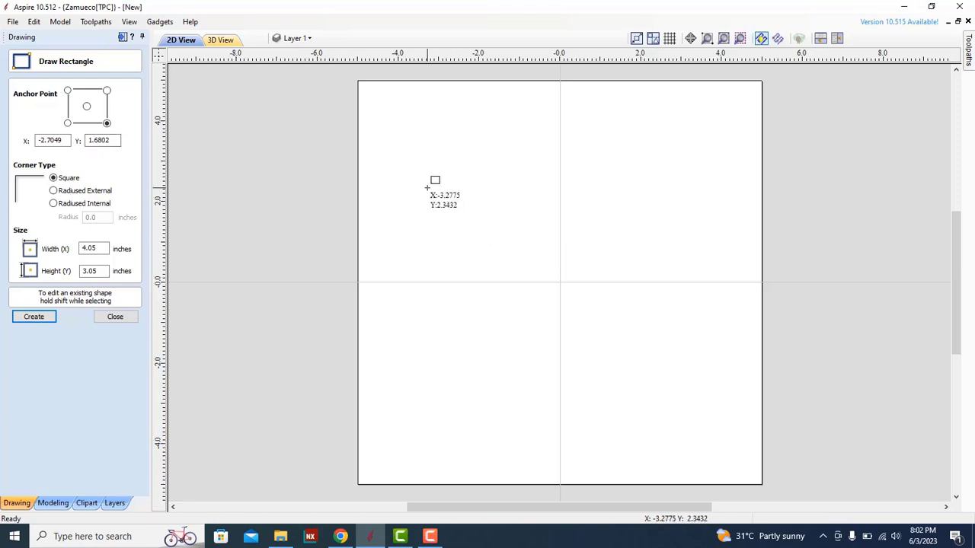
pyautogui.moveTo(427, 188); pyautogui.dragTo(700, 342)
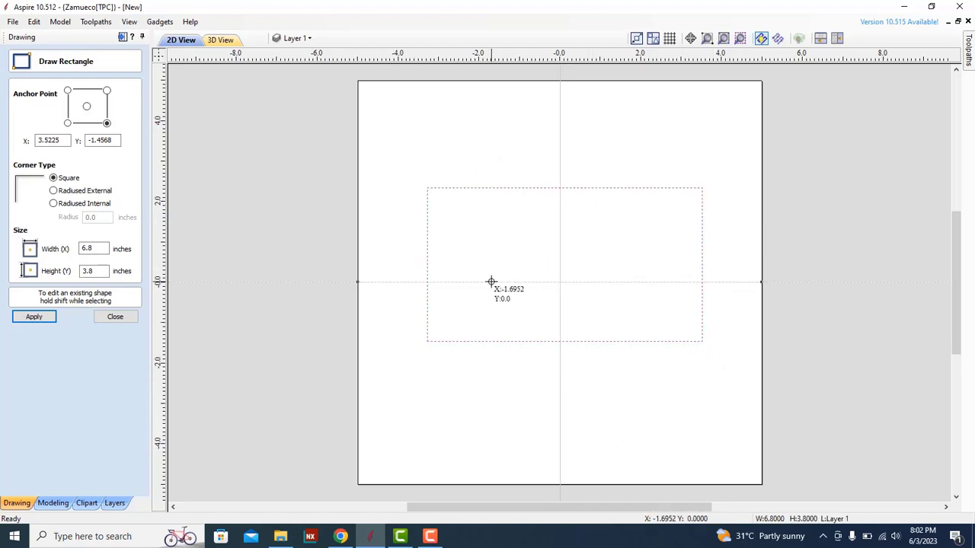
pyautogui.press('Escape')
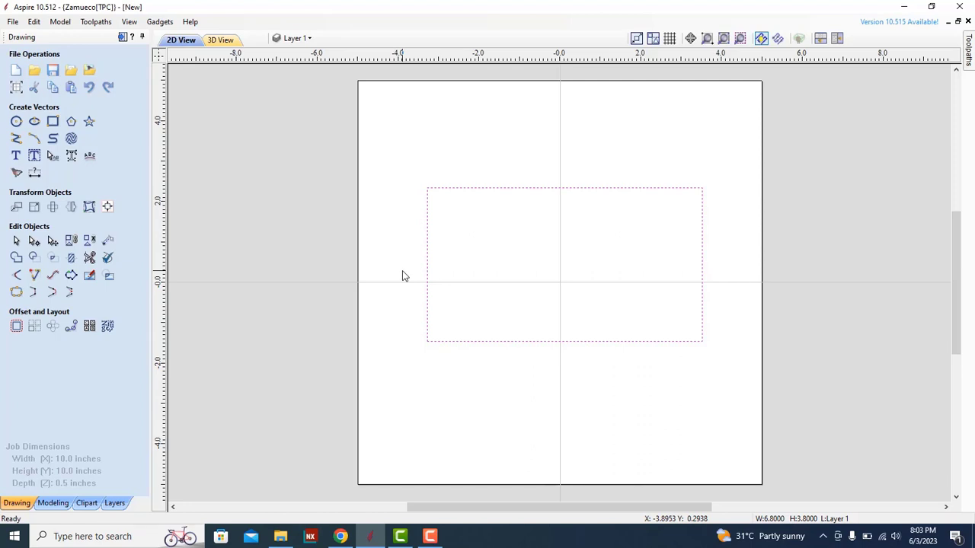
pyautogui.click(403, 273)
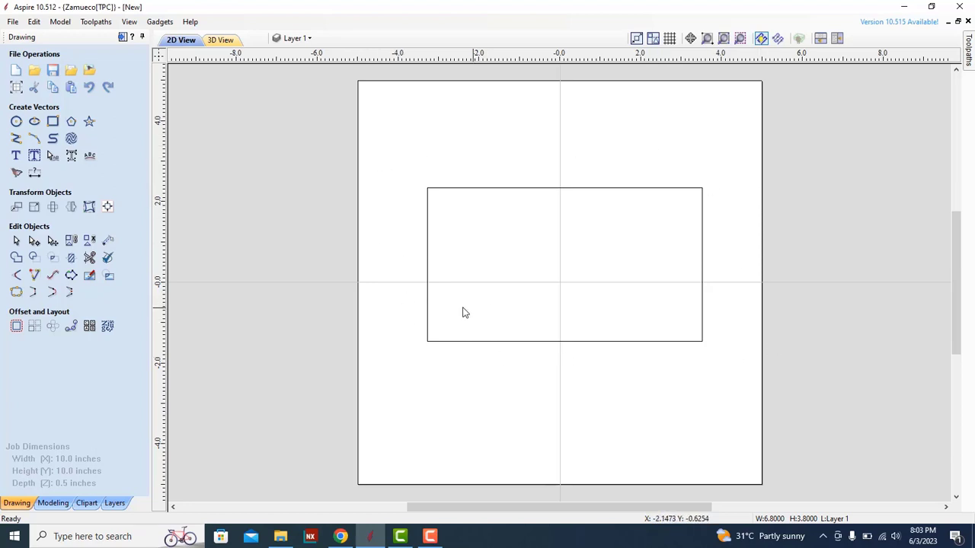
# Step: With the three-point arc tool active, turn smart snapping off and on again to compare cursor behaviour around the rectangle
pyautogui.click(35, 139)
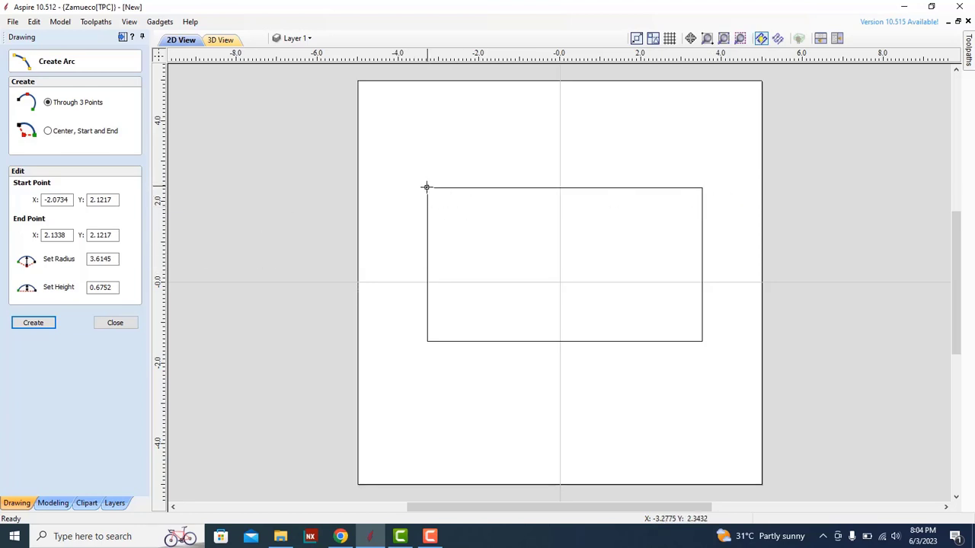
pyautogui.scroll(2, 427, 188)
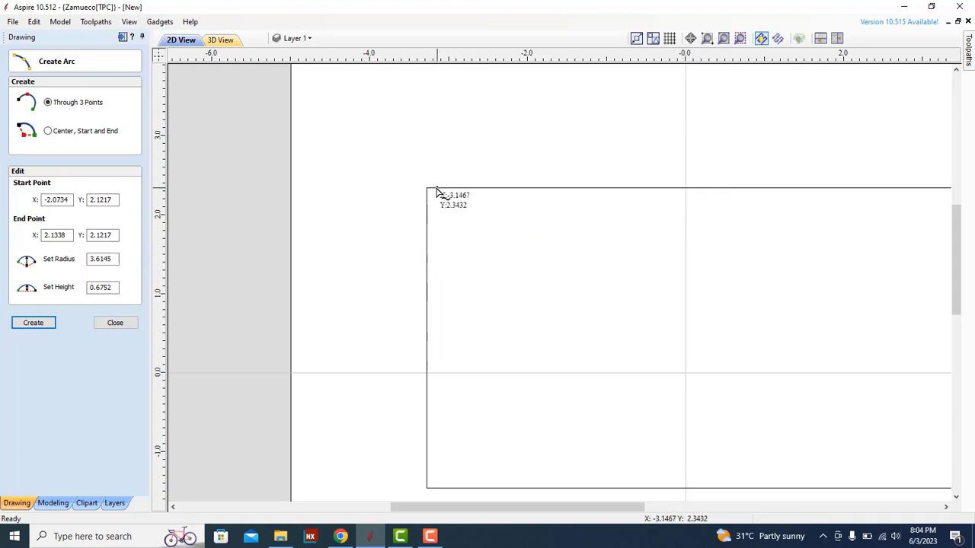
pyautogui.scroll(-2, 427, 191)
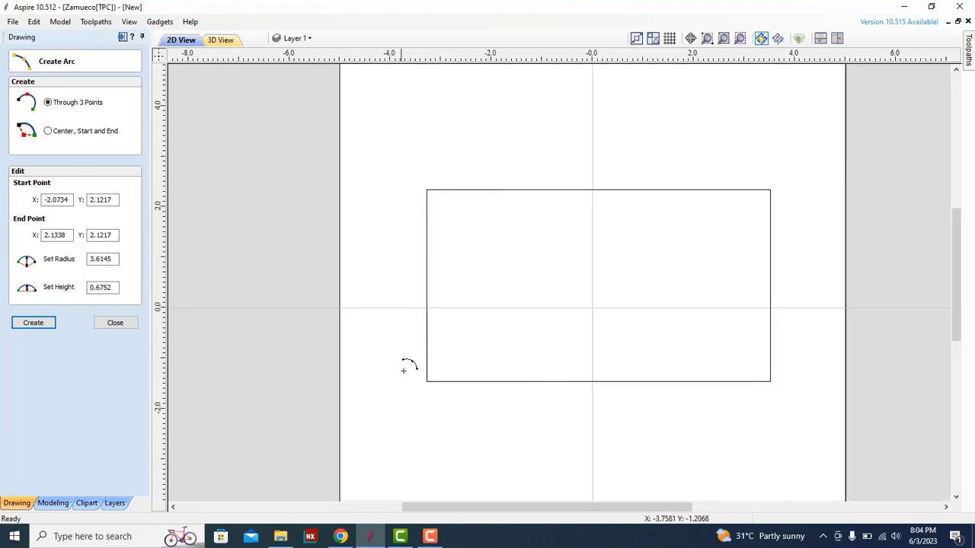
pyautogui.click(655, 39)
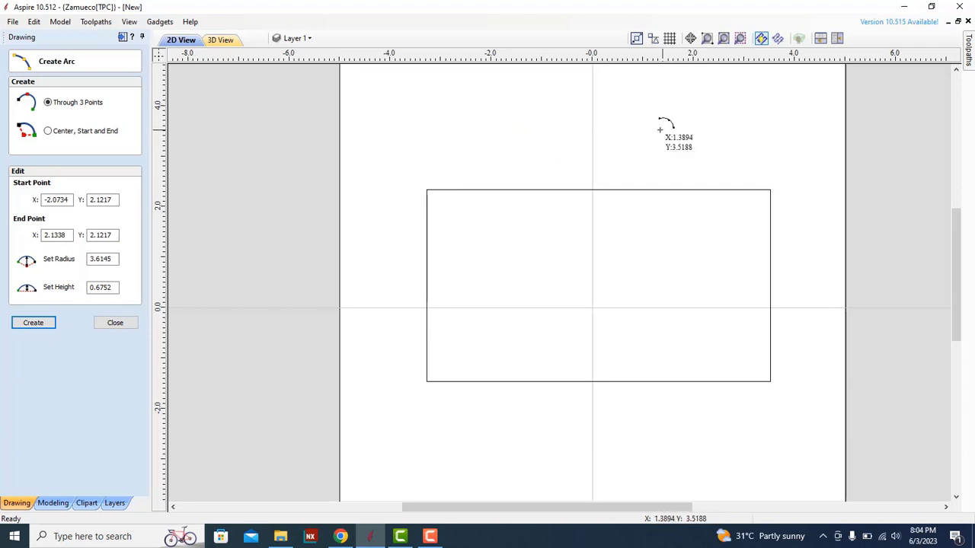
pyautogui.click(653, 39)
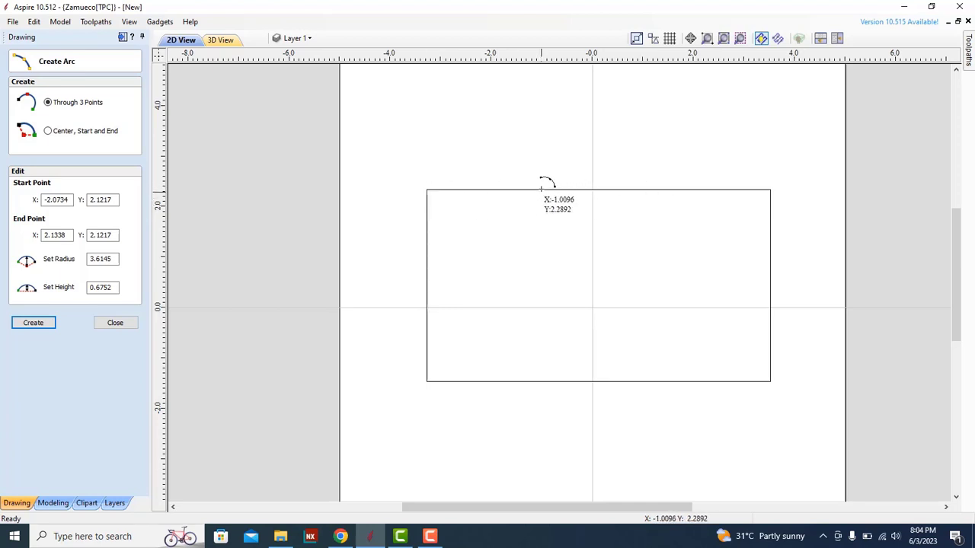
pyautogui.click(652, 38)
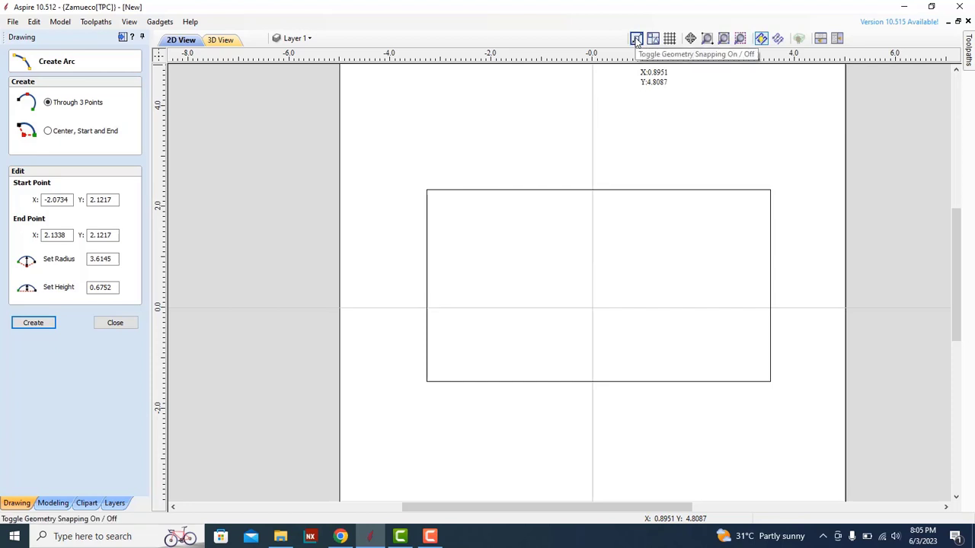
pyautogui.click(113, 323)
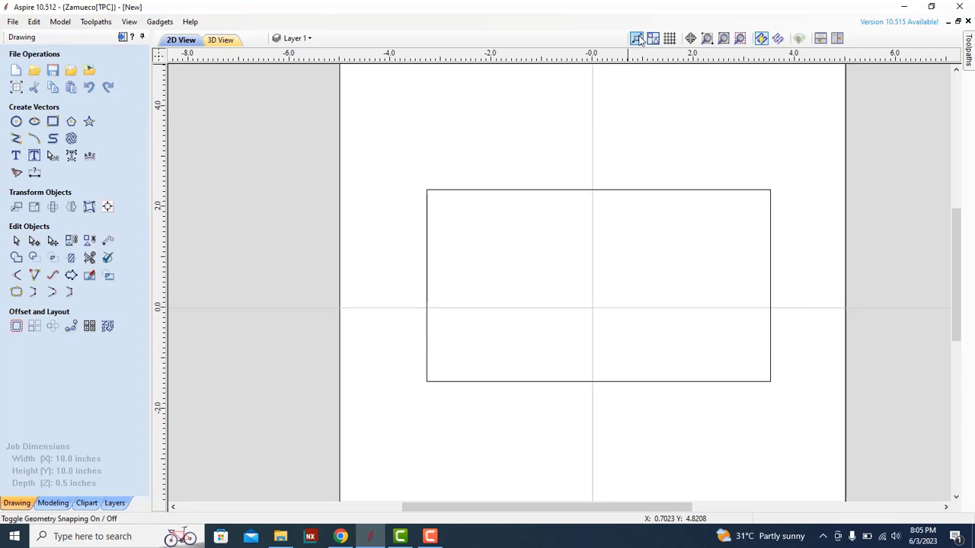
# Step: Select and deselect the rectangle while turning geometry snapping off and back on
pyautogui.click(561, 190)
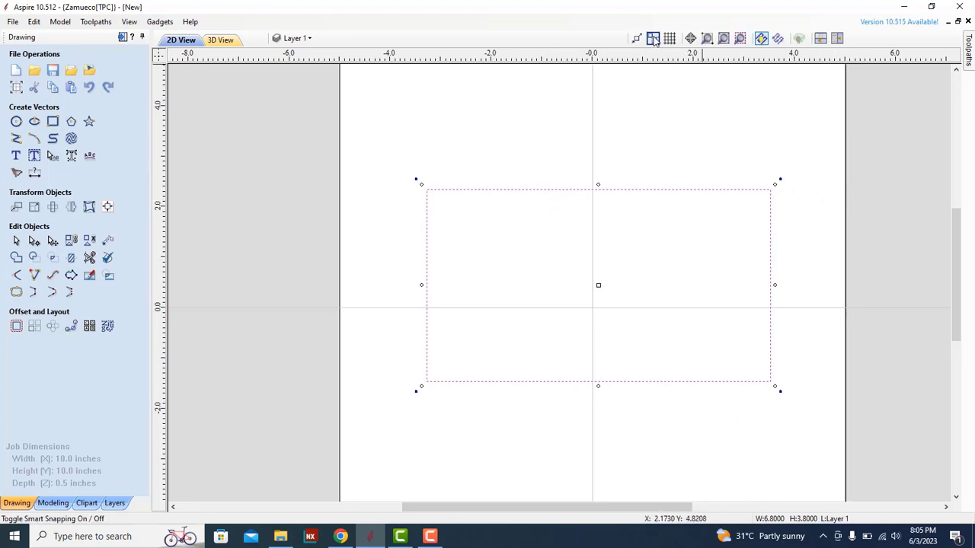
pyautogui.click(821, 223)
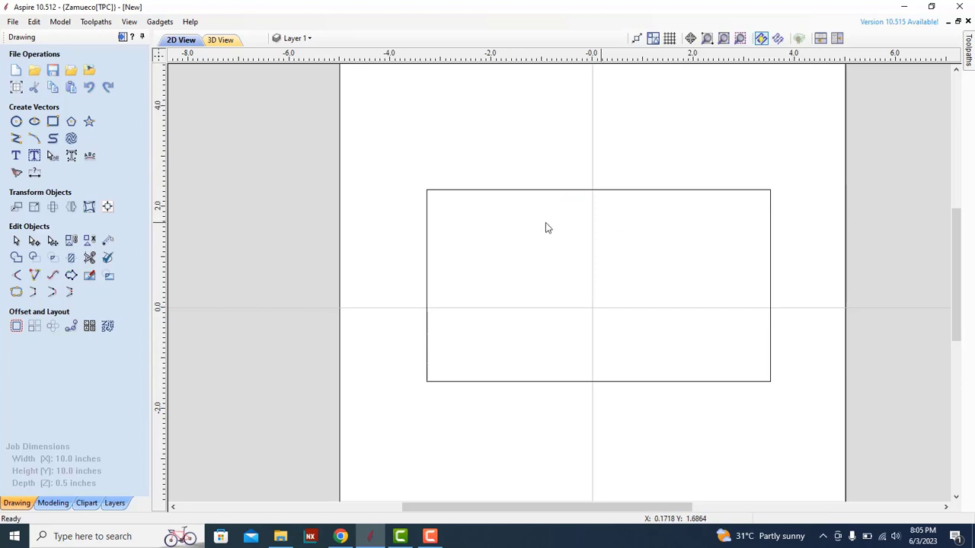
pyautogui.click(637, 38)
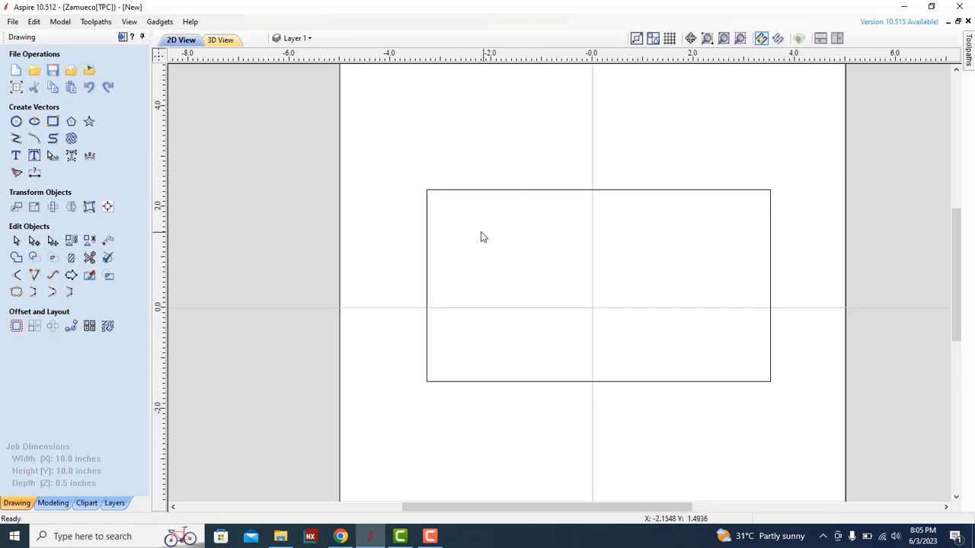
# Step: Enlarge the rectangle from its upper-left corner to about 7.07 by 3.95 inches
pyautogui.click(523, 194)
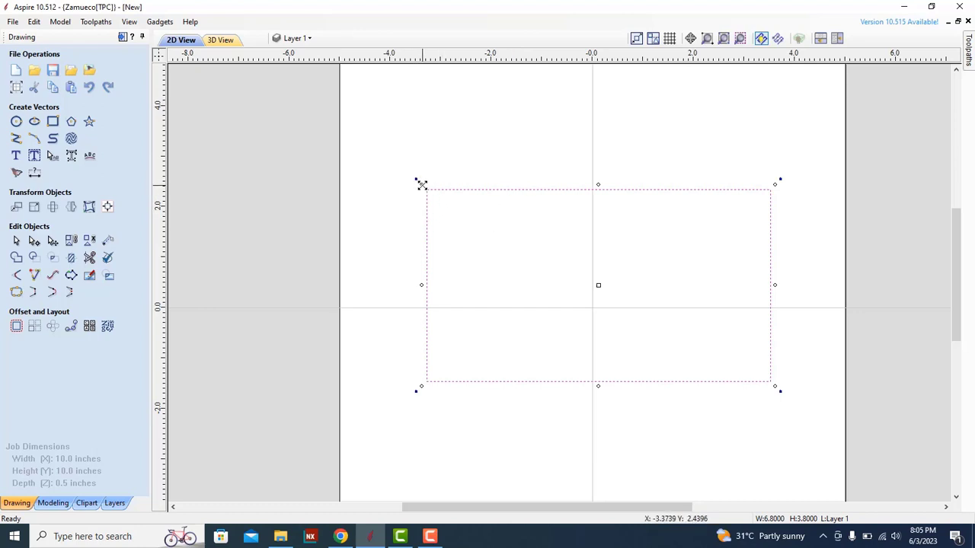
pyautogui.moveTo(421, 185); pyautogui.dragTo(479, 183)
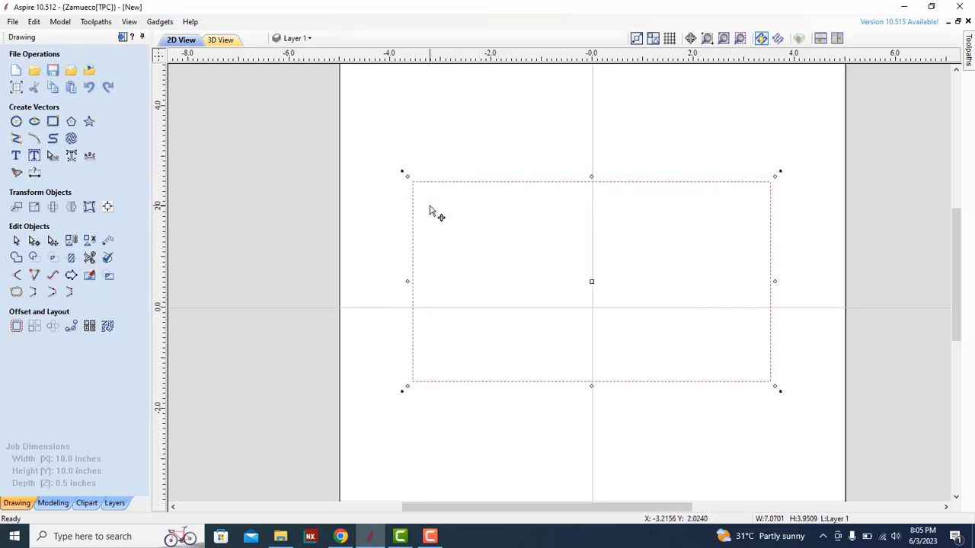
pyautogui.click(457, 153)
# Step: Disable geometry snapping, try selecting the resized rectangle, and enable geometry snapping again
pyautogui.click(637, 38)
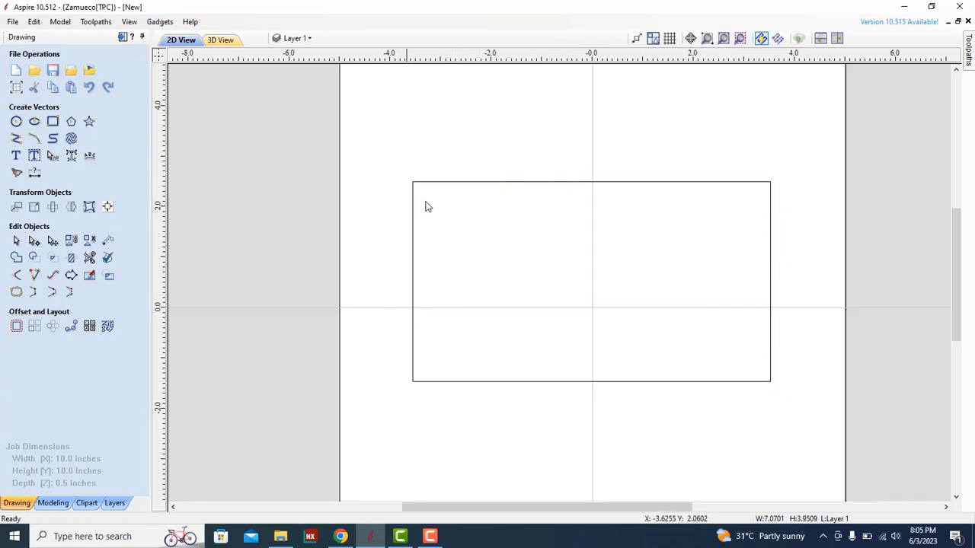
pyautogui.click(445, 183)
pyautogui.click(448, 184)
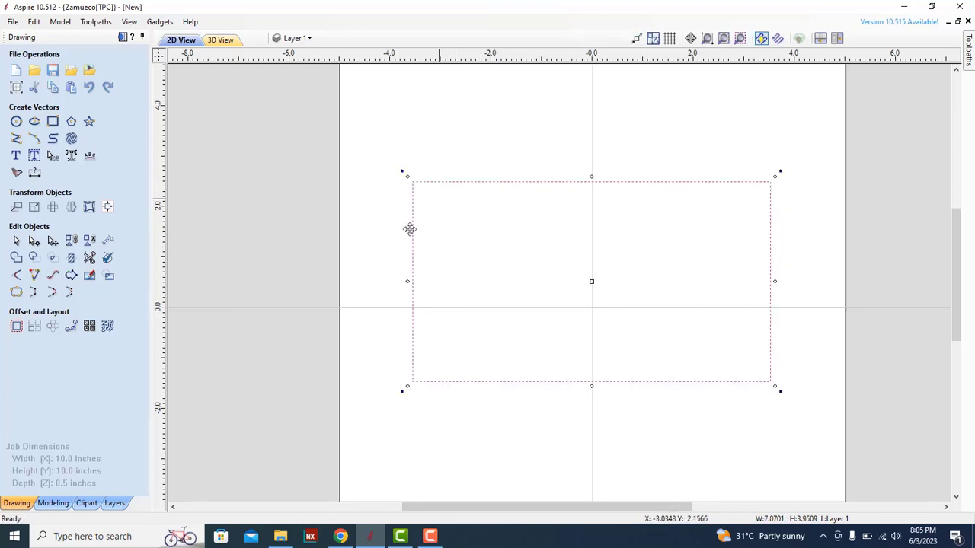
pyautogui.click(458, 196)
pyautogui.click(638, 38)
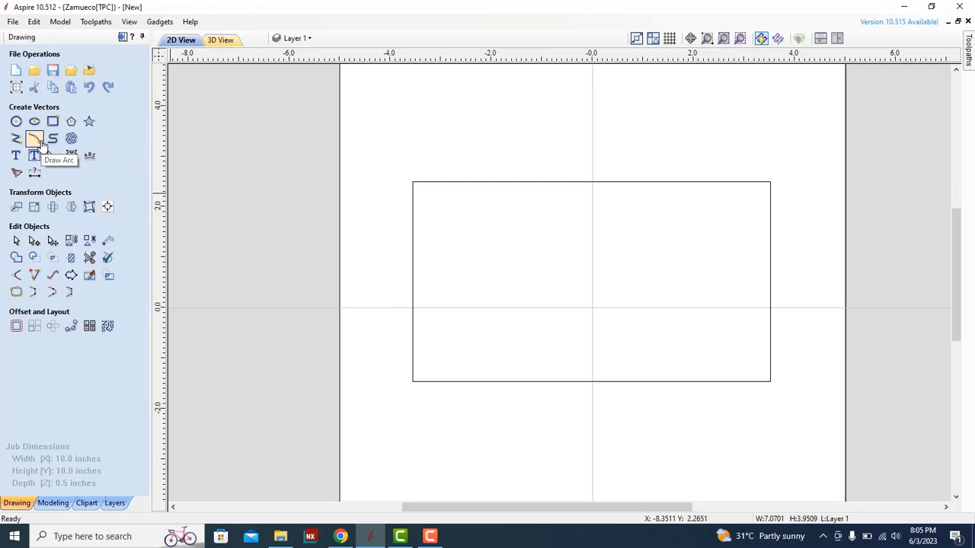
# Step: Draw a three-point arc of about 4.07 inch radius from the rectangle's upper-left corner, through its upper-right corner, ending near its lower-right corner
pyautogui.click(34, 139)
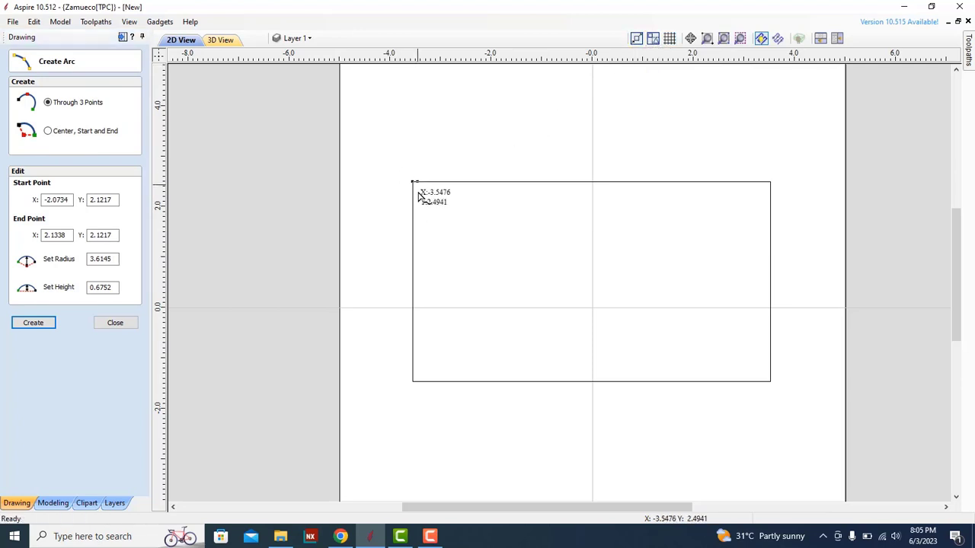
pyautogui.click(760, 381)
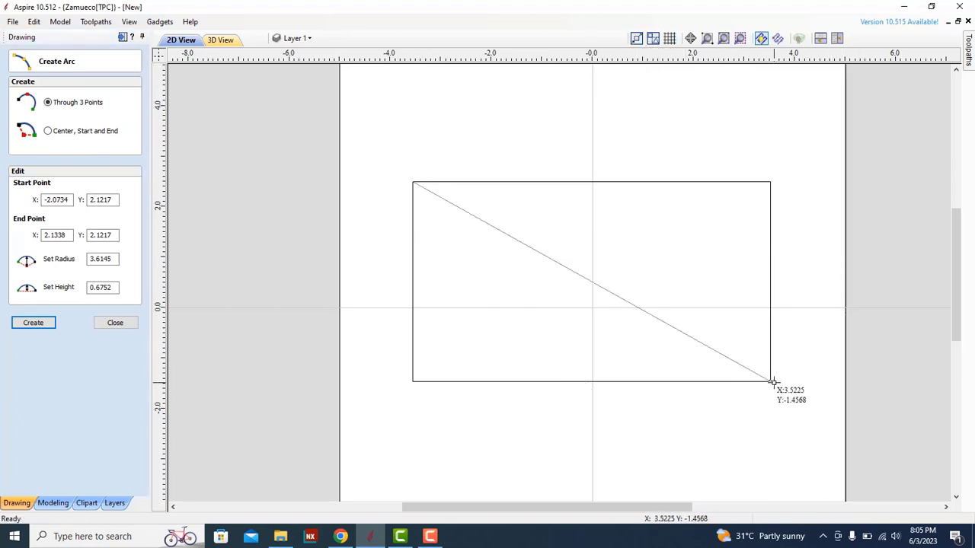
pyautogui.click(773, 181)
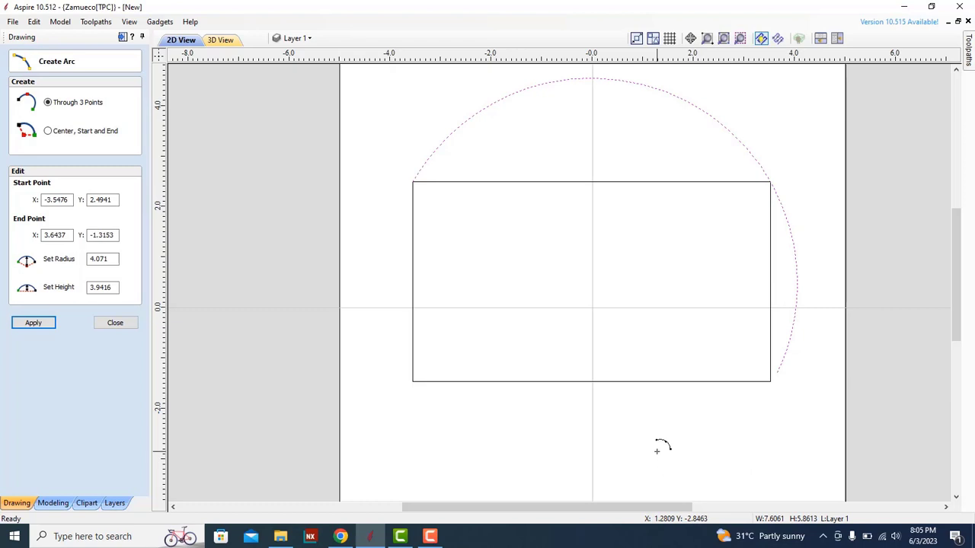
pyautogui.press('Escape')
pyautogui.click(782, 128)
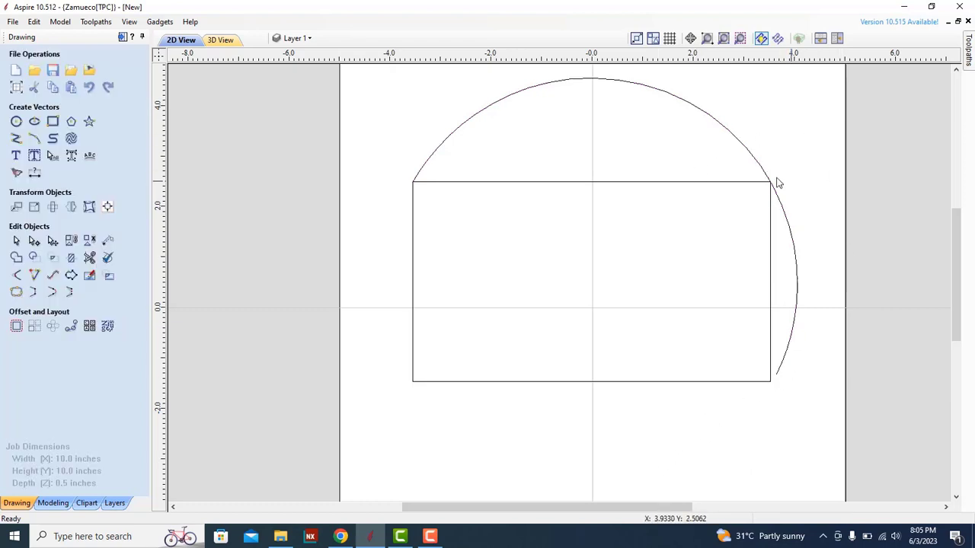
# Step: Scale the arc slightly to about 7.62 by 5.87 inches and delete it
pyautogui.click(787, 364)
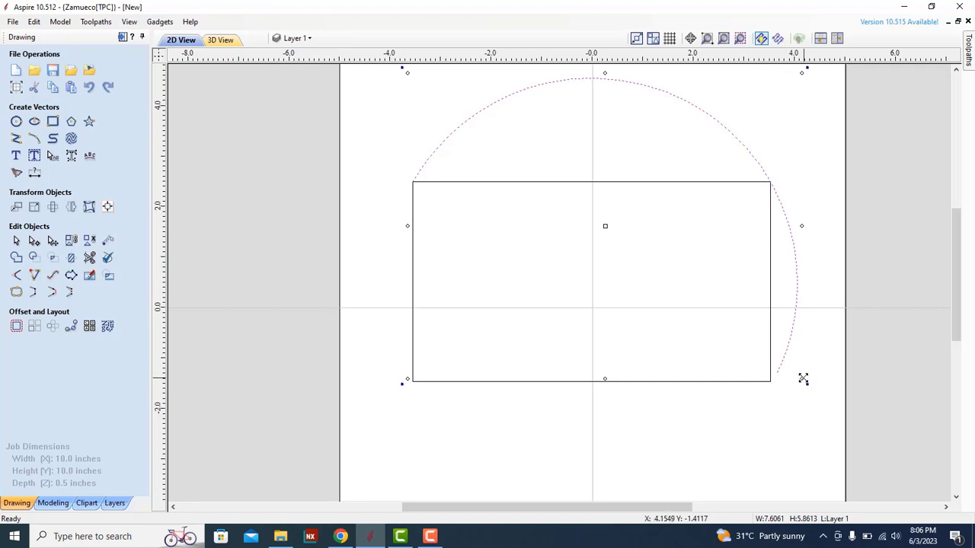
pyautogui.moveTo(804, 379); pyautogui.dragTo(823, 381)
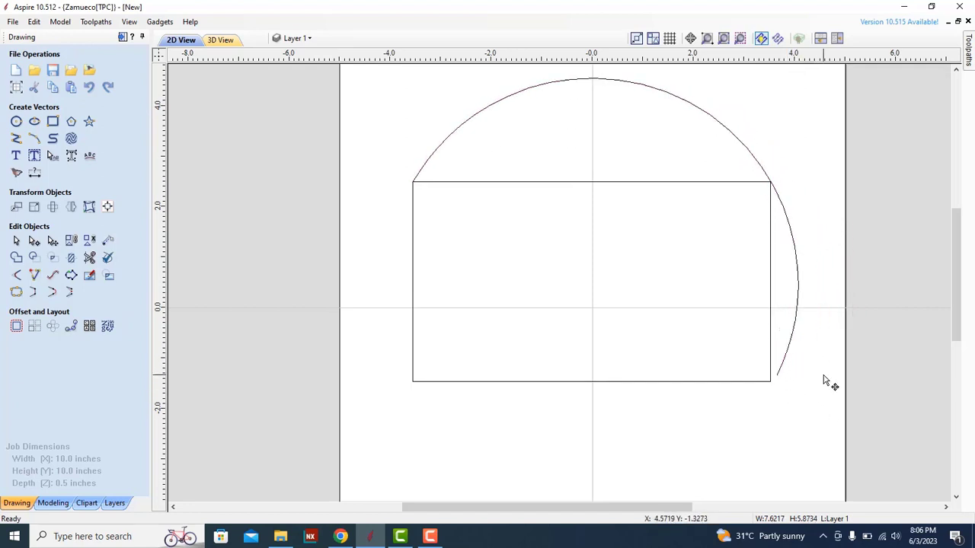
pyautogui.click(684, 100)
pyautogui.press('Delete')
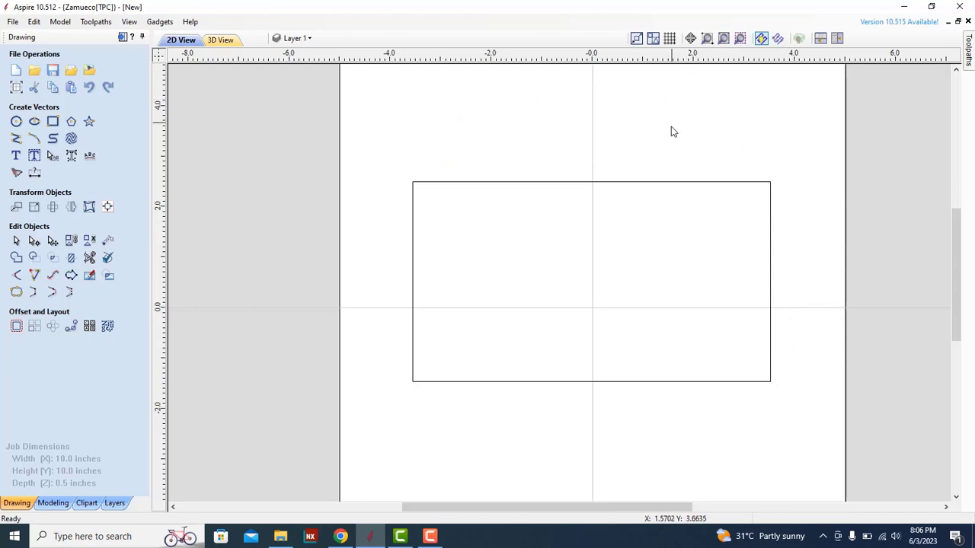
# Step: Draw a center-start-end arc of about 3.84 inch radius, centered on the origin, from the rectangle's lower-left corner to its lower-right corner
pyautogui.click(35, 139)
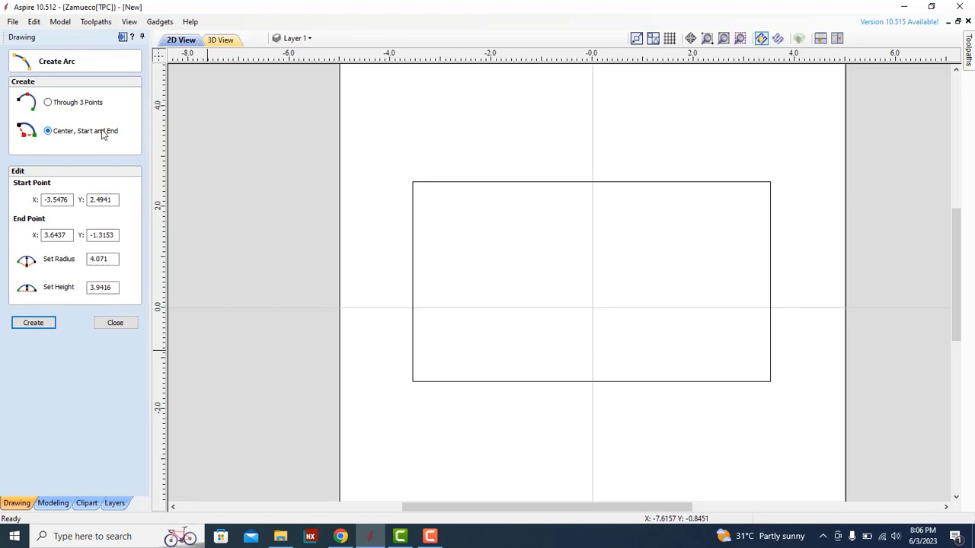
pyautogui.click(593, 308)
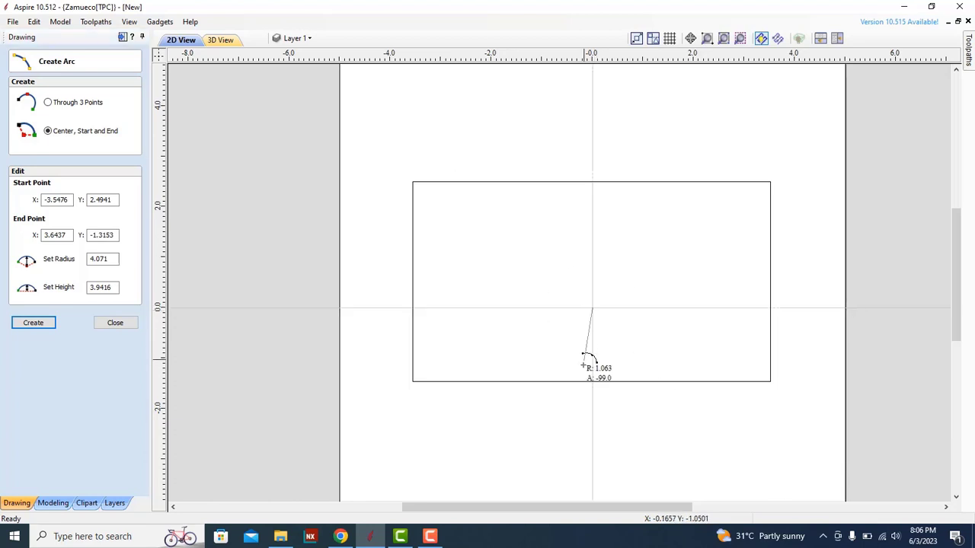
pyautogui.click(416, 371)
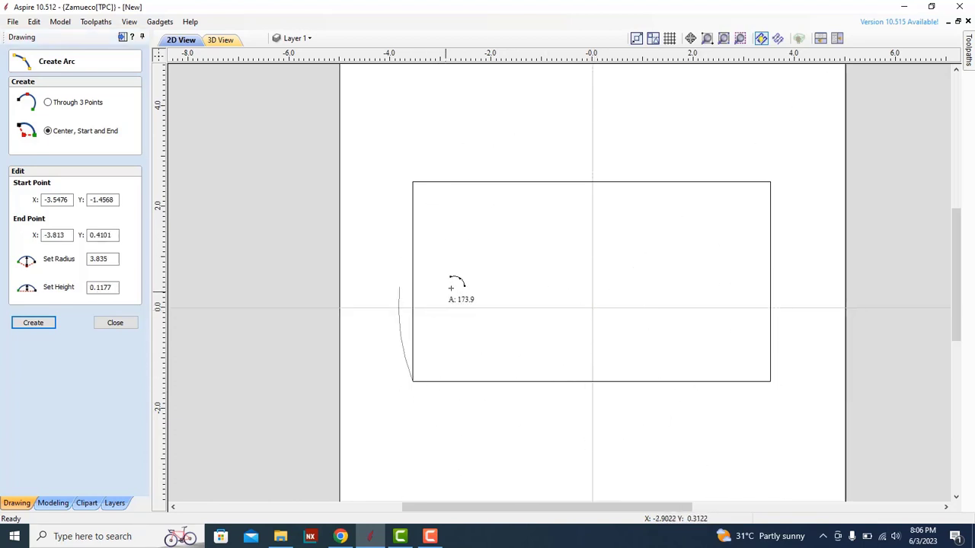
pyautogui.click(771, 383)
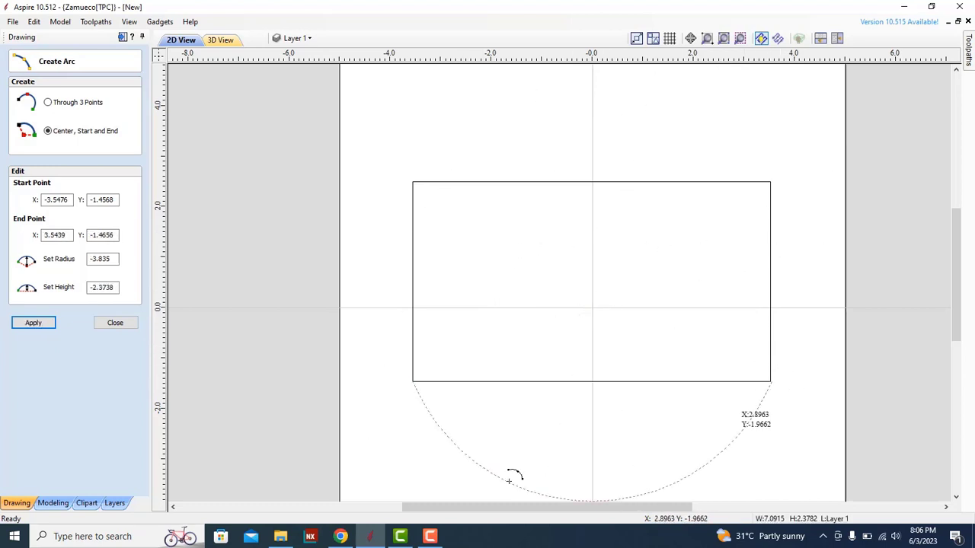
pyautogui.press('Escape')
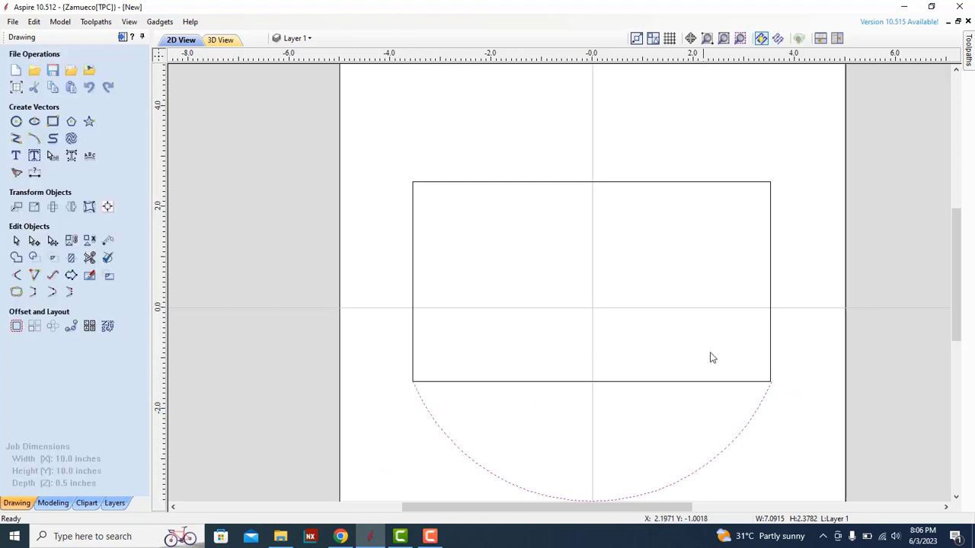
pyautogui.click(512, 440)
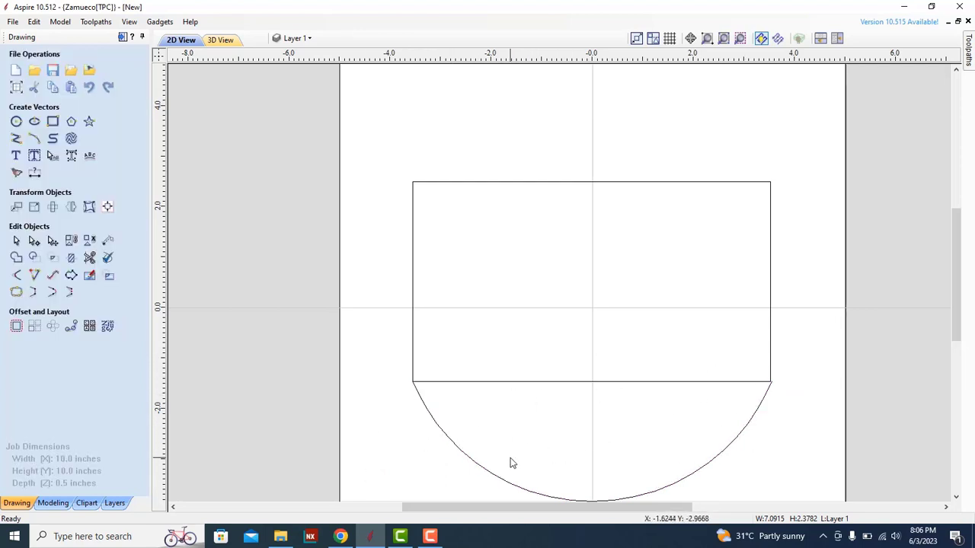
# Step: Delete the rectangle and the arc below it
pyautogui.click(570, 383)
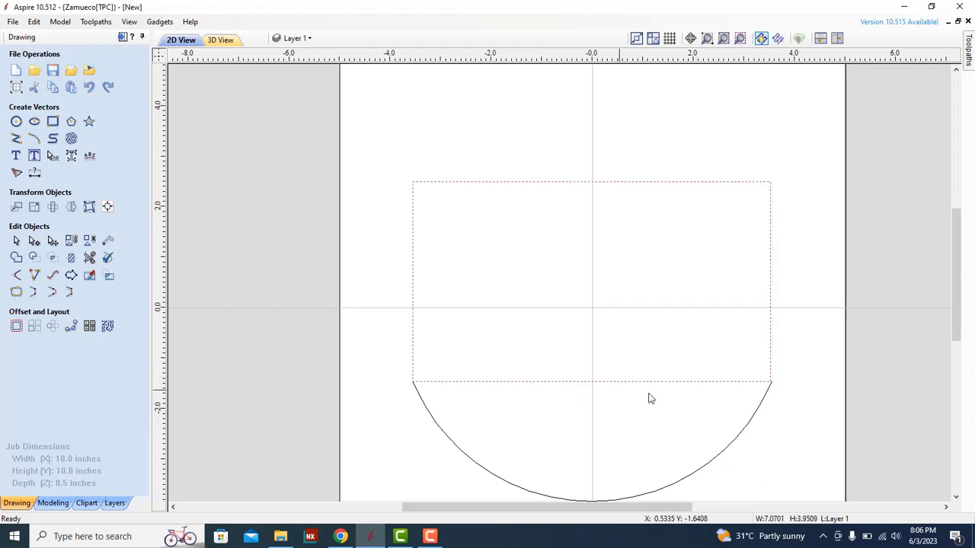
pyautogui.press('Delete')
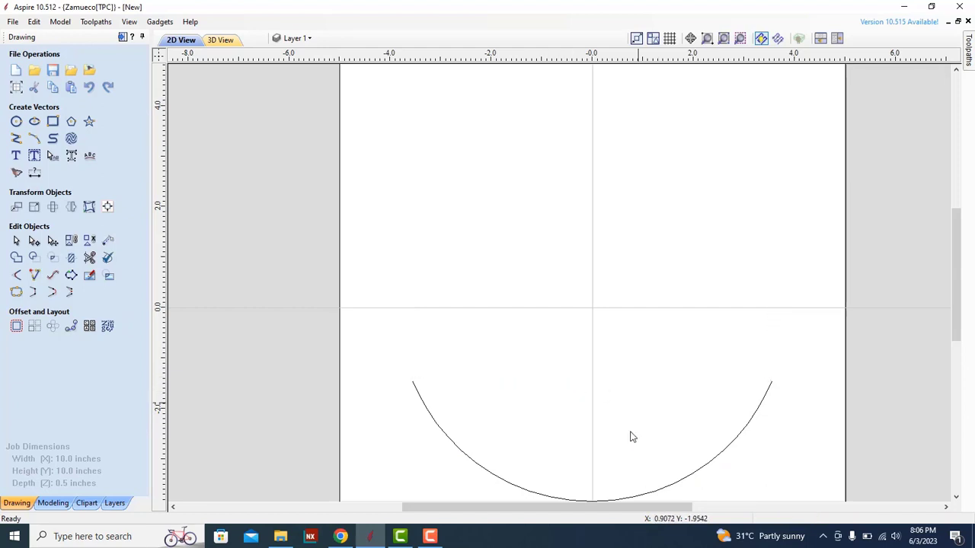
pyautogui.click(517, 489)
pyautogui.press('Delete')
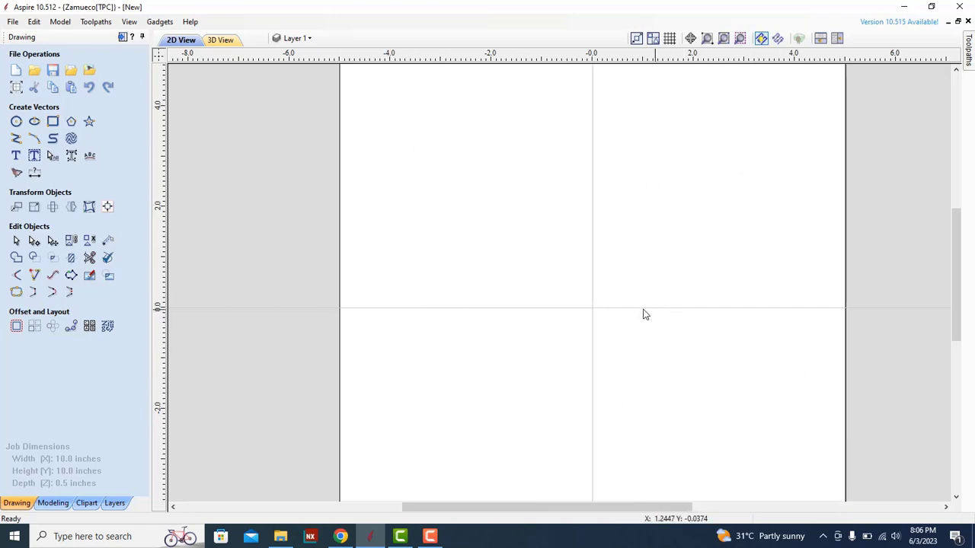
# Step: Create a 3 by 3 inch square with square corners, anchored by its center at X 0, Y 0
pyautogui.click(52, 125)
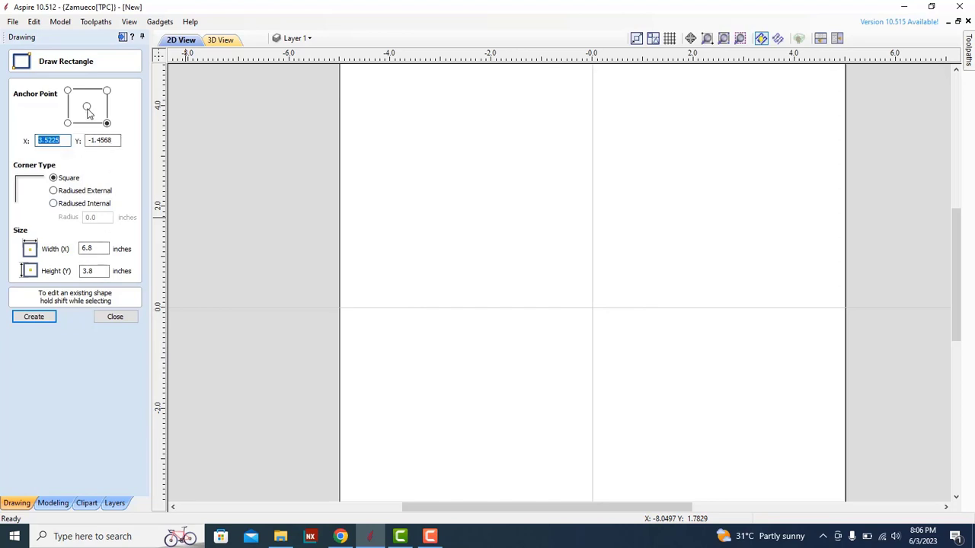
pyautogui.click(87, 108)
pyautogui.doubleClick(111, 140)
pyautogui.write('0')
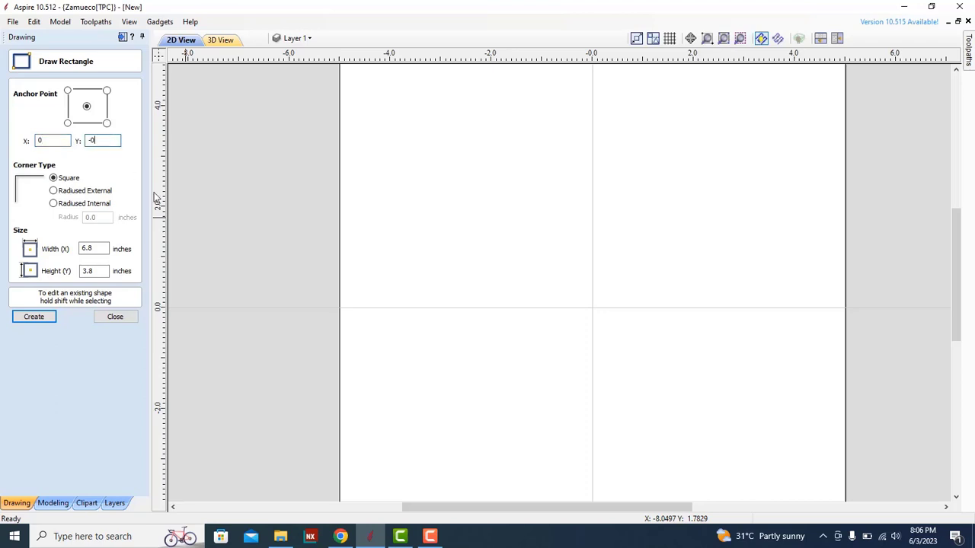
pyautogui.doubleClick(96, 248)
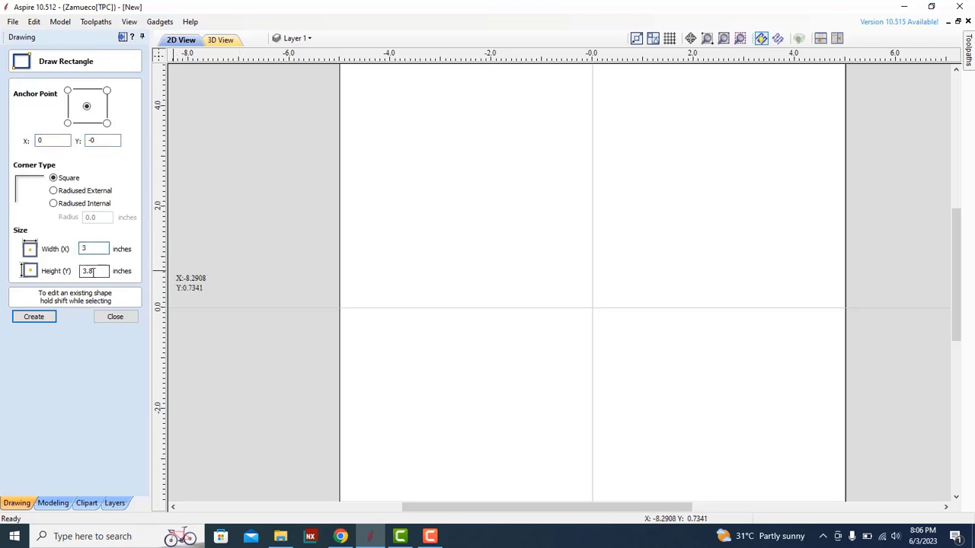
pyautogui.doubleClick(93, 271)
pyautogui.click(29, 317)
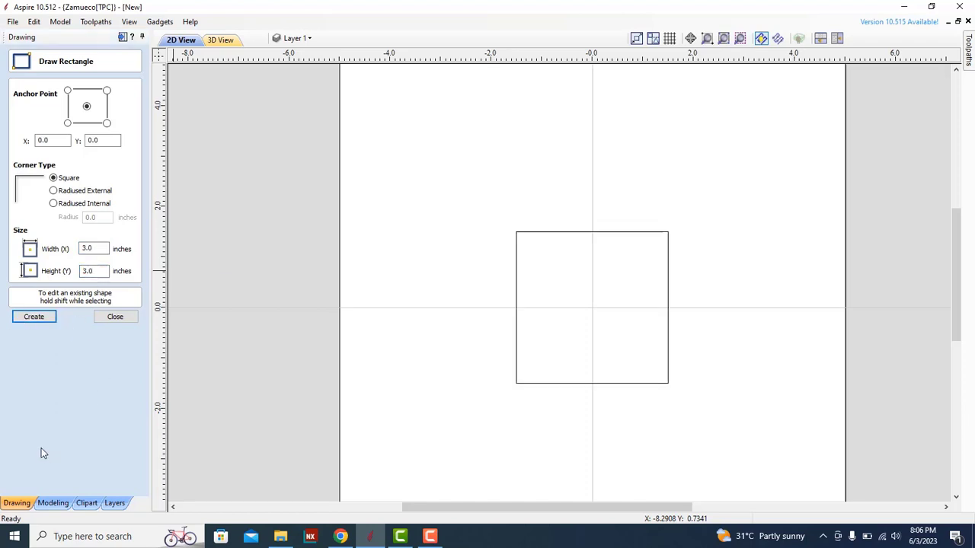
pyautogui.click(116, 319)
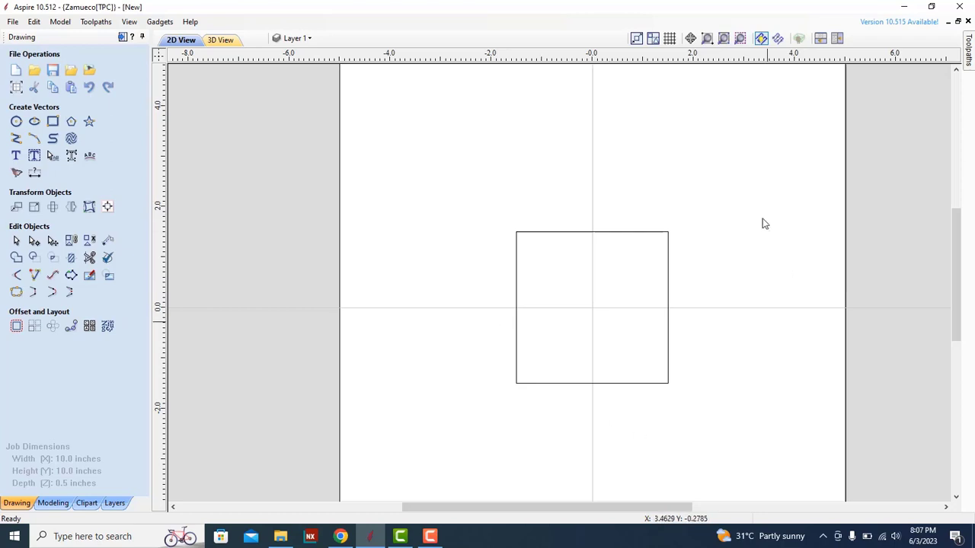
# Step: Draw a center-start-end arc of about 2.12 inch radius from the square's center, spanning its lower-left to lower-right corners
pyautogui.click(35, 139)
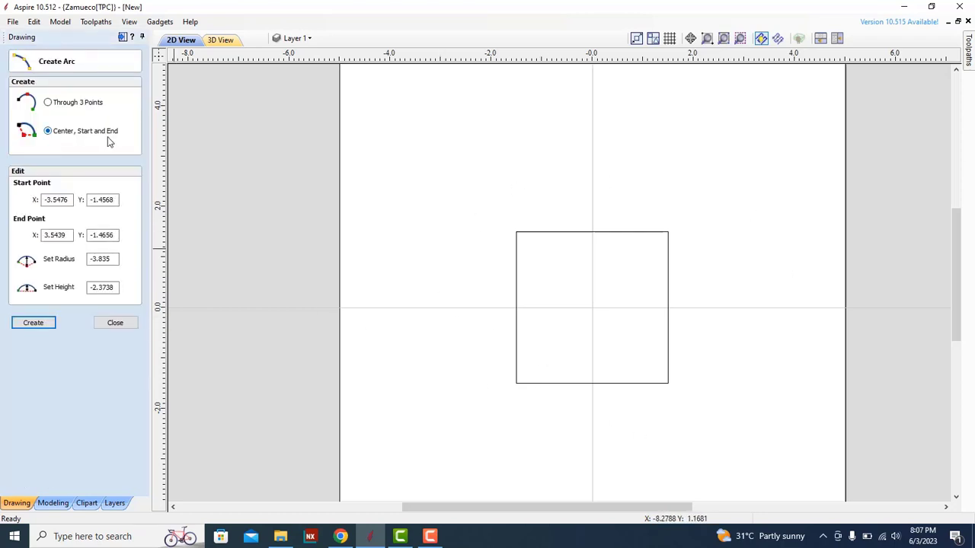
pyautogui.click(592, 307)
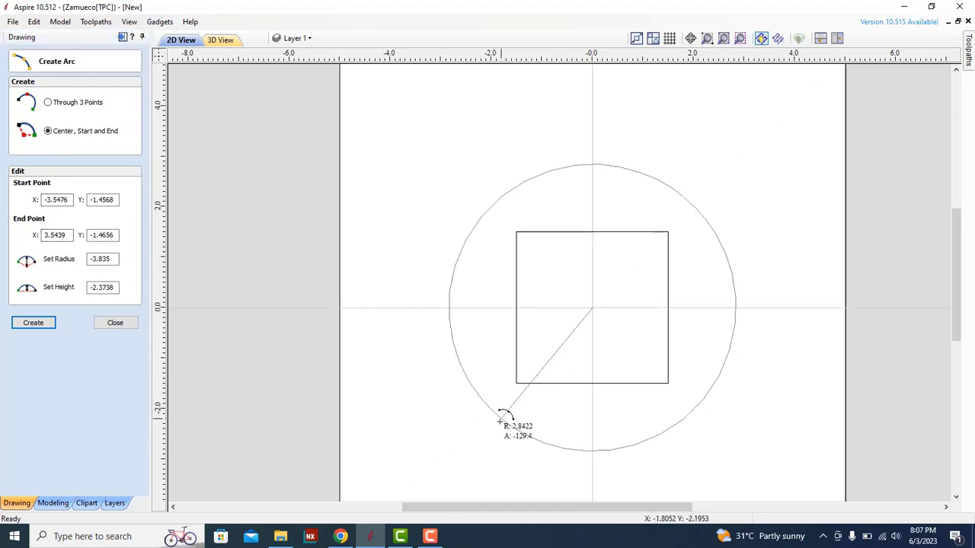
pyautogui.click(516, 383)
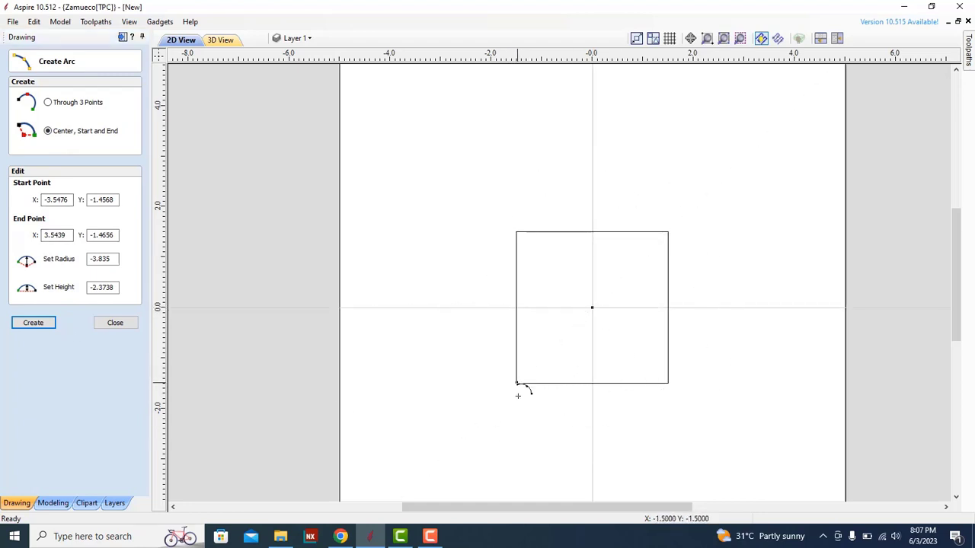
pyautogui.click(669, 383)
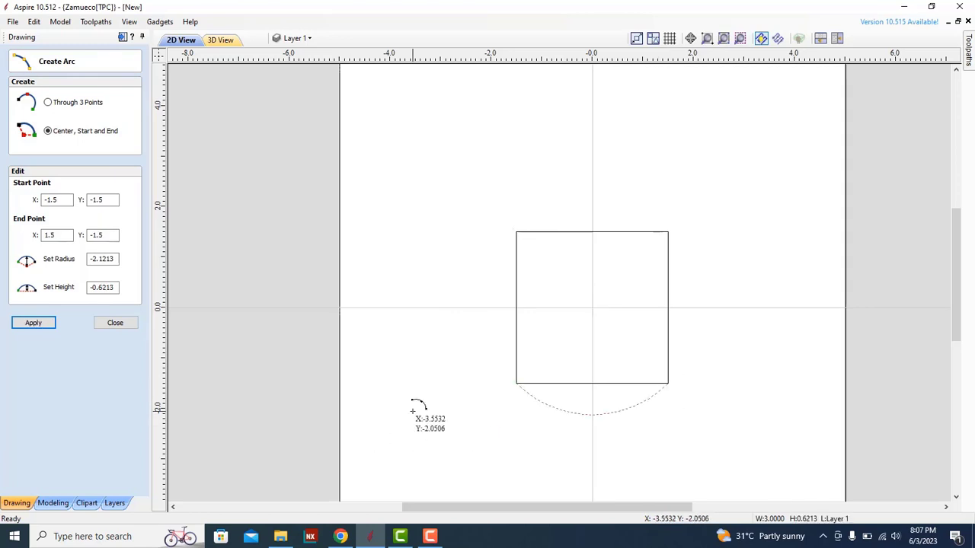
pyautogui.press('Escape')
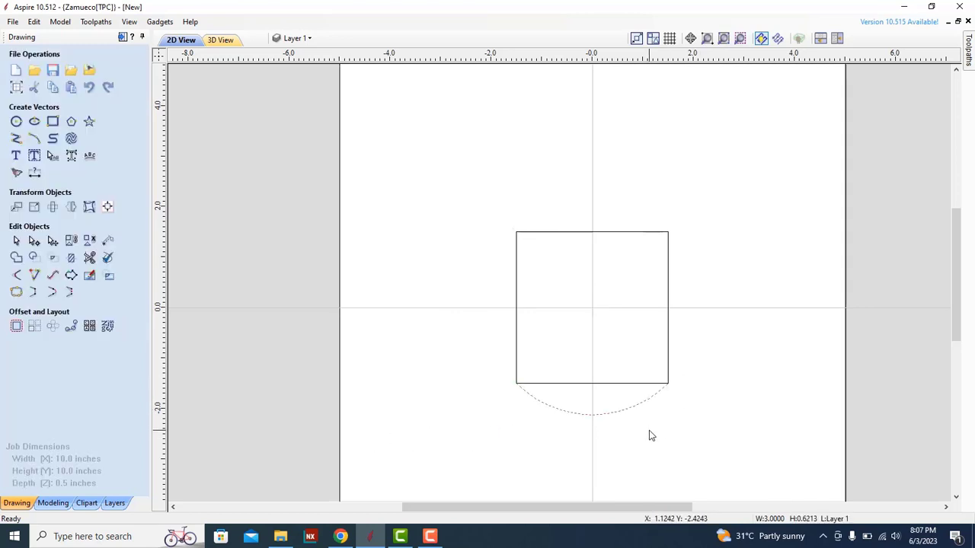
pyautogui.click(651, 436)
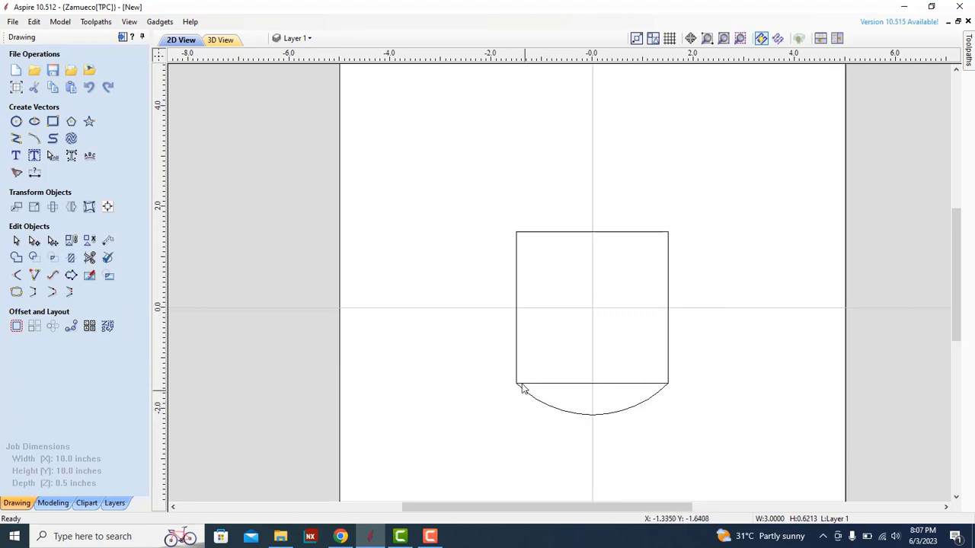
# Step: Draw an arc through three points from the square's lower-right corner to its upper-left corner, passing through the upper-right corner
pyautogui.click(35, 137)
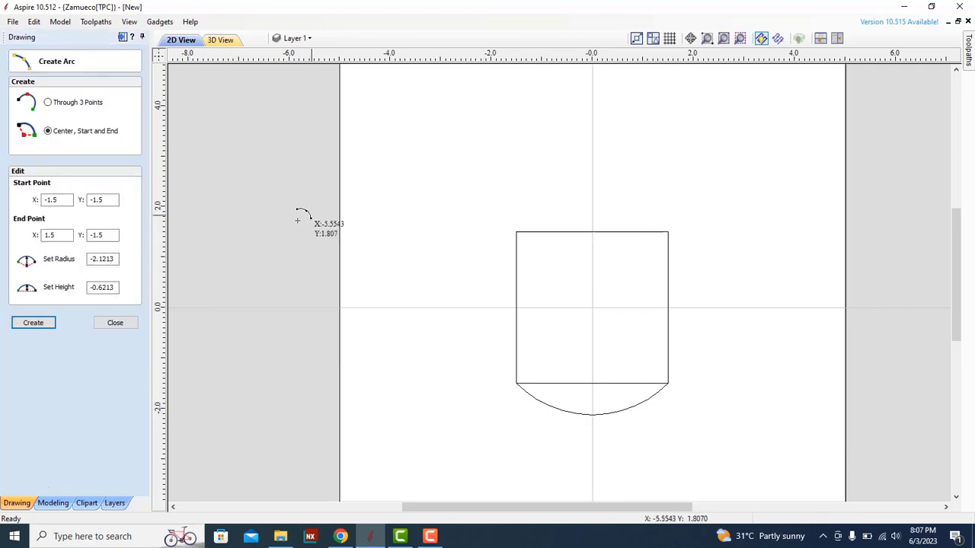
pyautogui.click(70, 106)
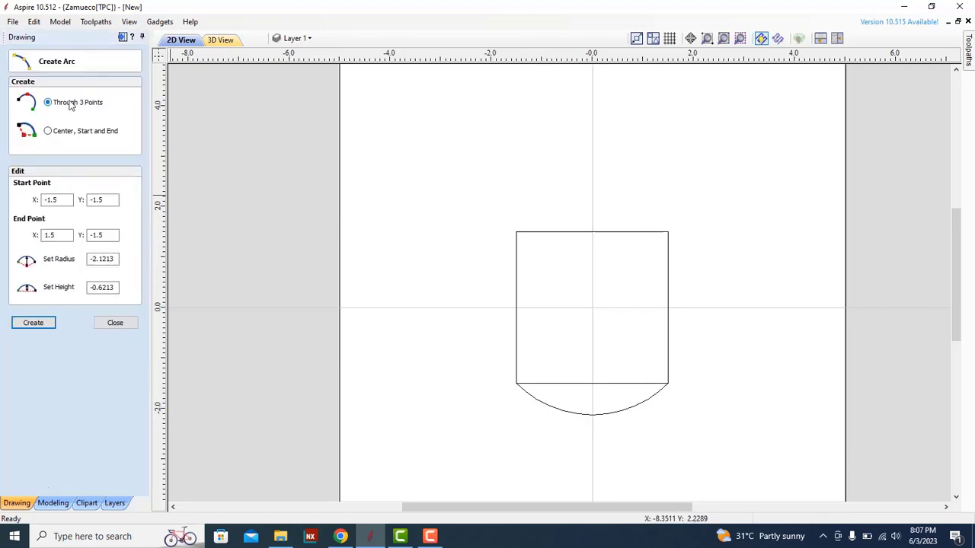
pyautogui.click(667, 384)
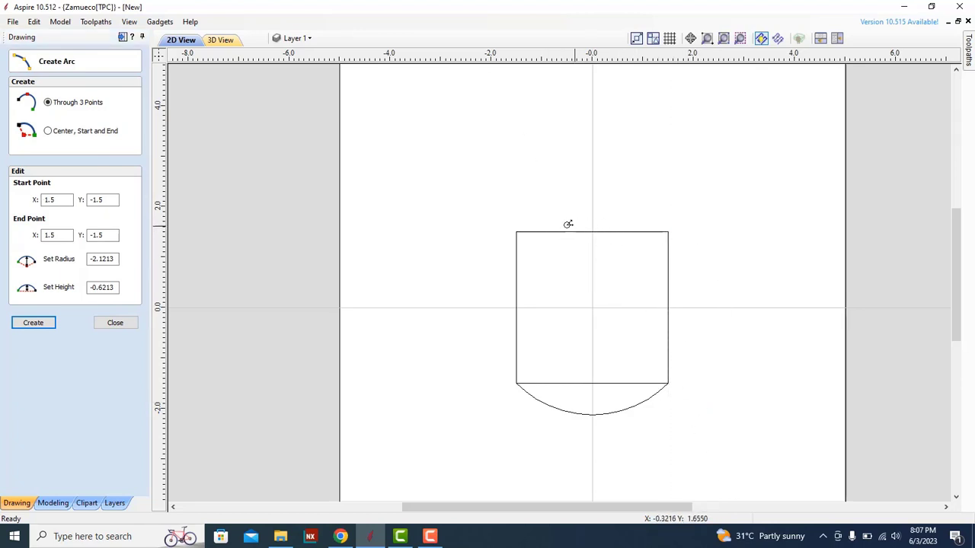
pyautogui.click(517, 231)
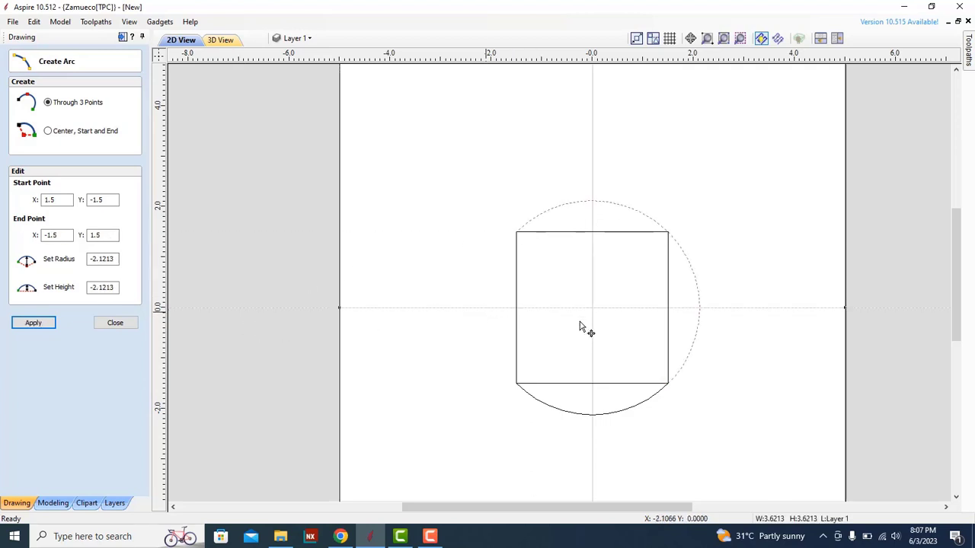
pyautogui.press('Escape')
pyautogui.click(616, 315)
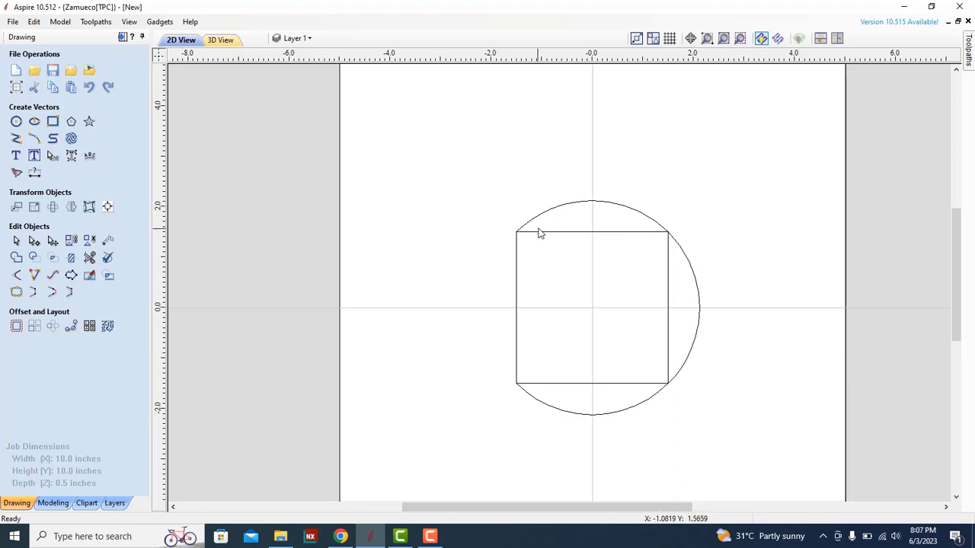
# Step: Delete both arcs and the square to clear the drawing
pyautogui.click(595, 201)
pyautogui.press('Delete')
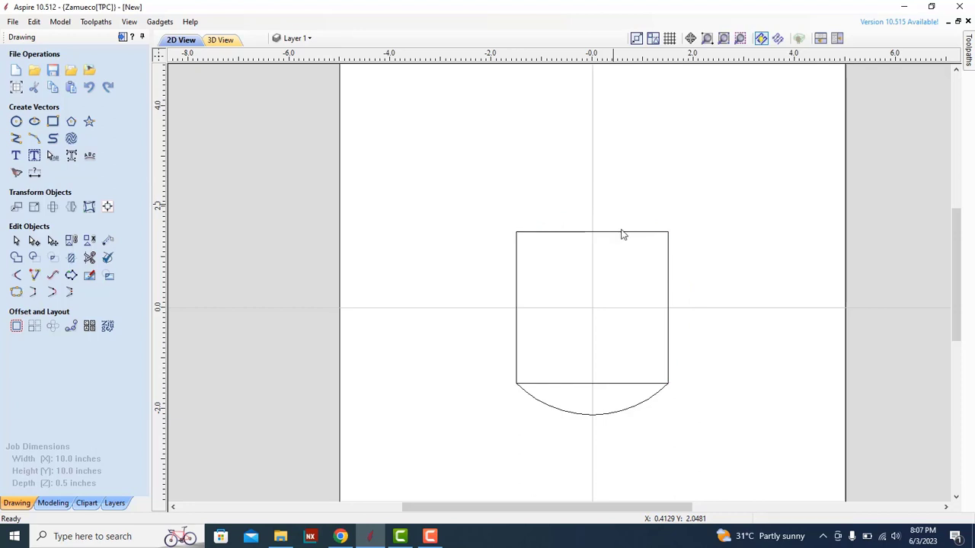
pyautogui.click(653, 404)
pyautogui.press('Delete')
pyautogui.moveTo(478, 436); pyautogui.dragTo(475, 431)
pyautogui.press('Delete')
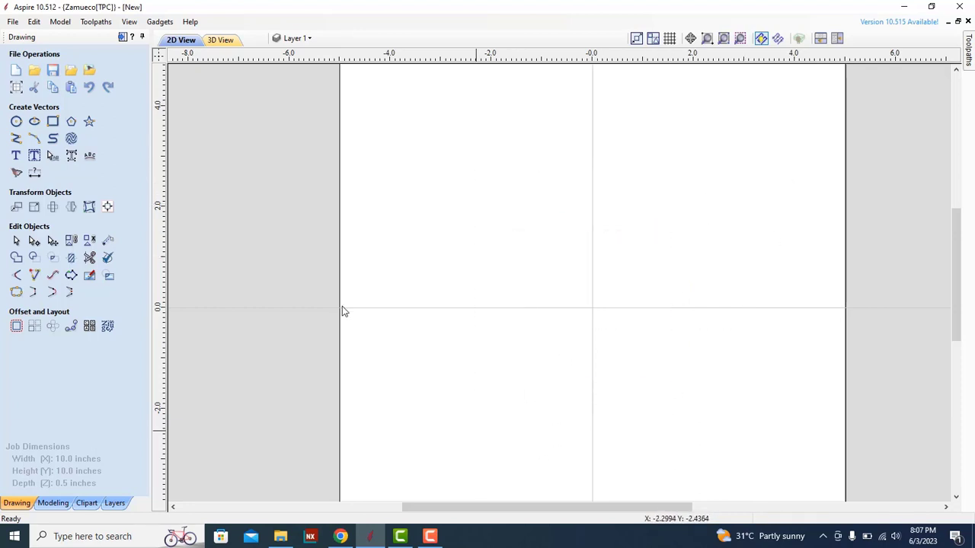
# Step: Draw an open four-segment zigzag polyline about 7.81 by 2.30 inches across the upper half of the job area
pyautogui.click(16, 138)
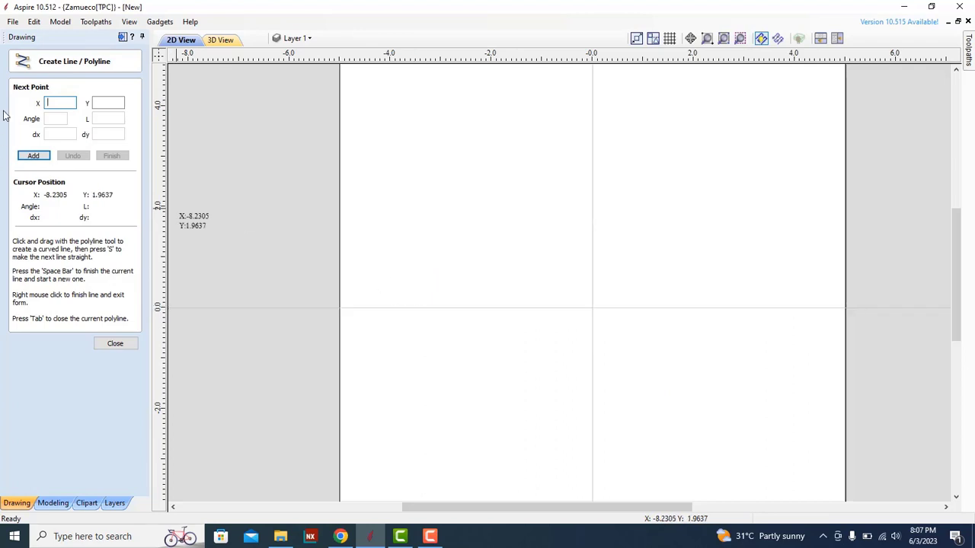
pyautogui.click(386, 275)
pyautogui.click(476, 206)
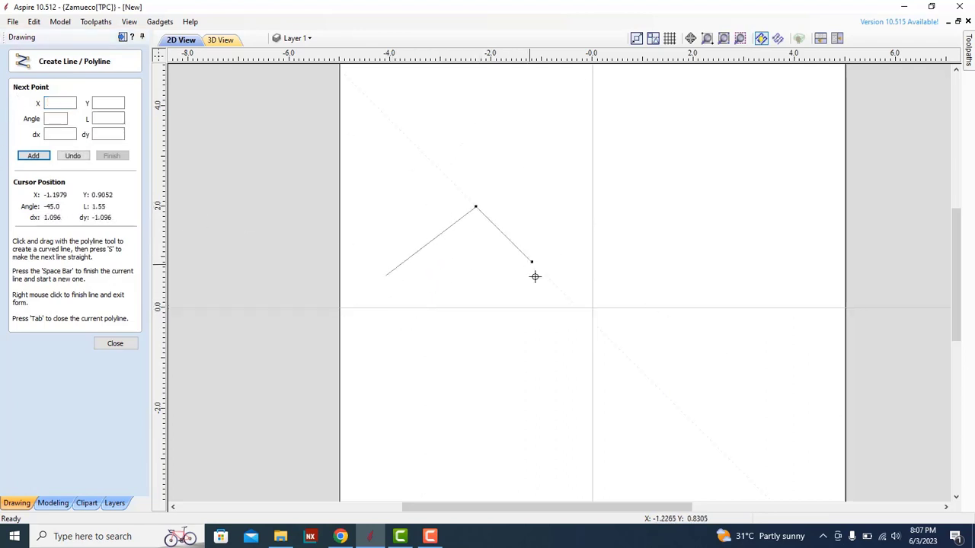
pyautogui.click(567, 245)
pyautogui.click(664, 172)
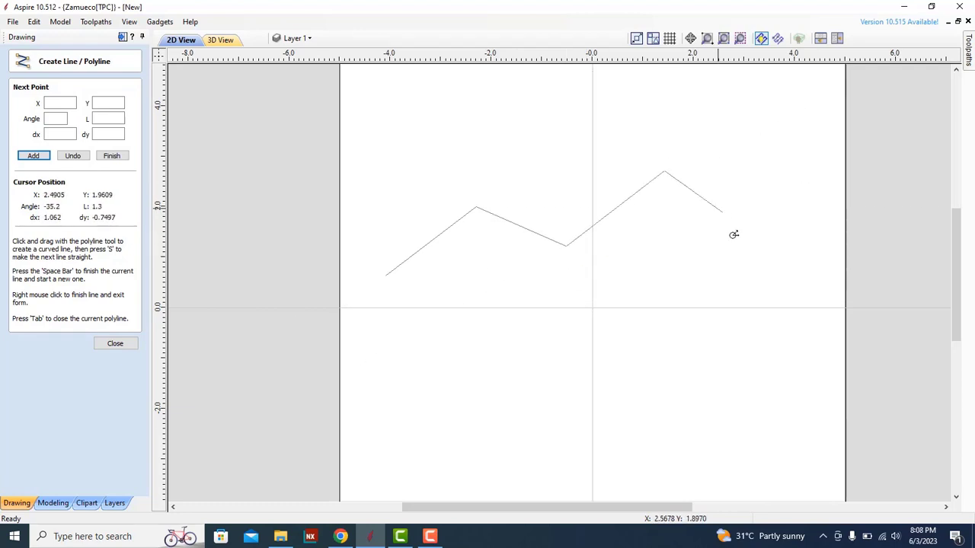
pyautogui.click(780, 287)
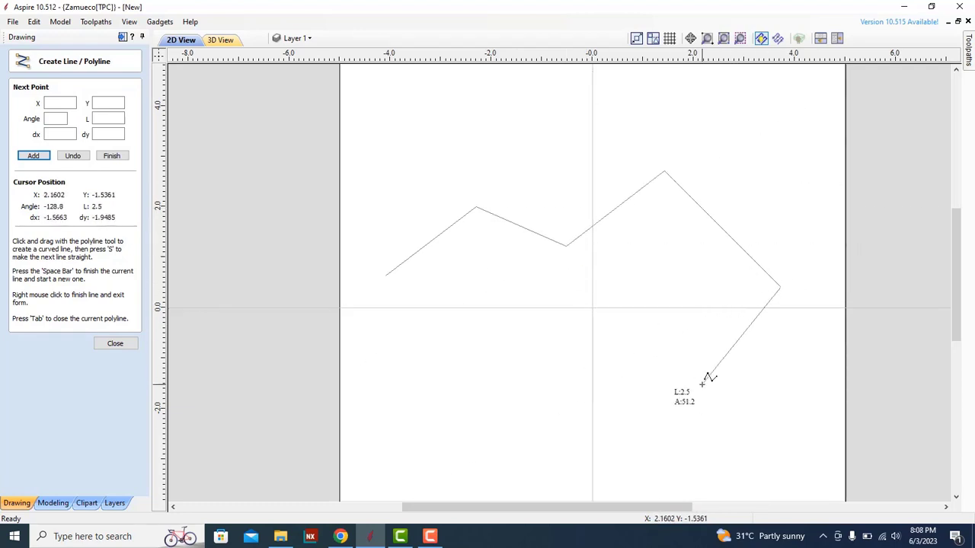
pyautogui.rightClick(779, 374)
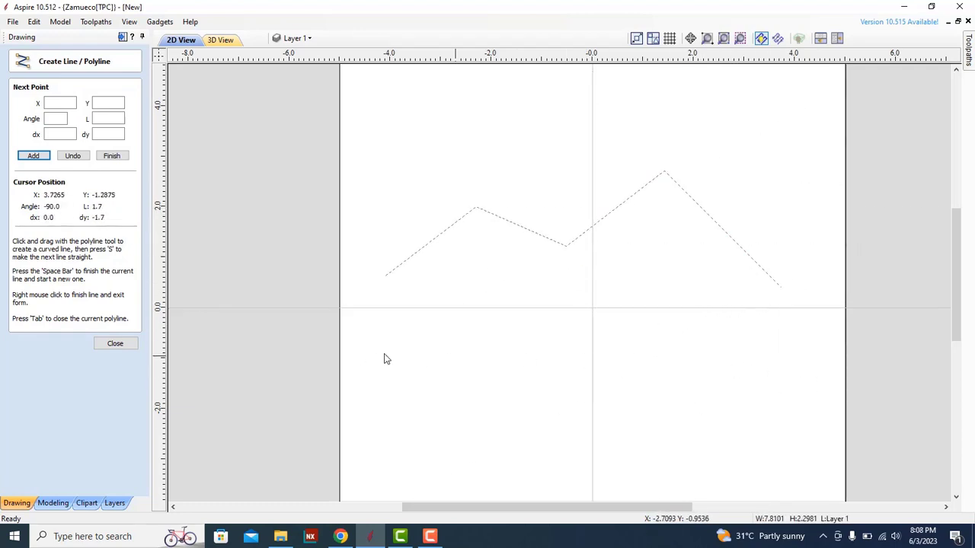
pyautogui.click(617, 320)
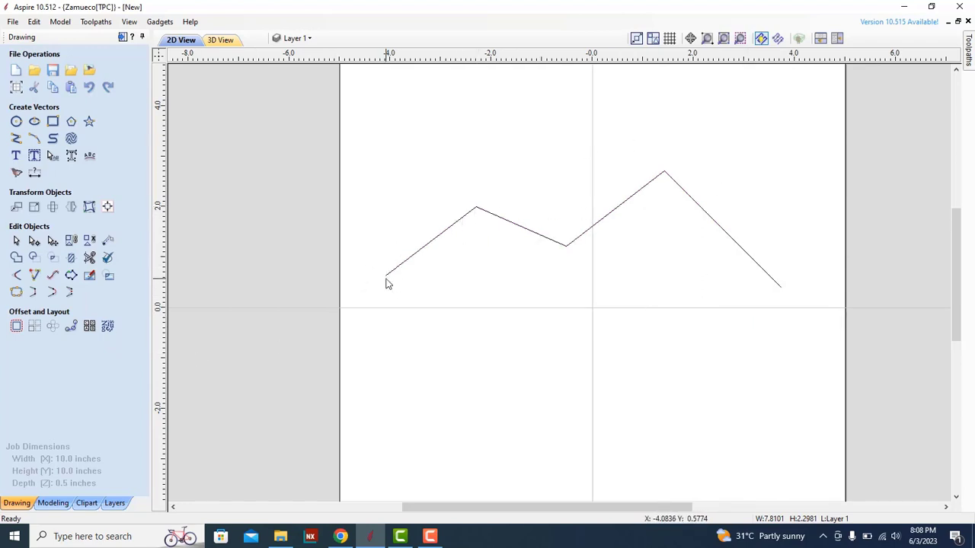
# Step: Draw a smooth open curve about 7.97 by 4.04 inches through the zigzag's five points, extended to a sixth point below its right end
pyautogui.click(53, 140)
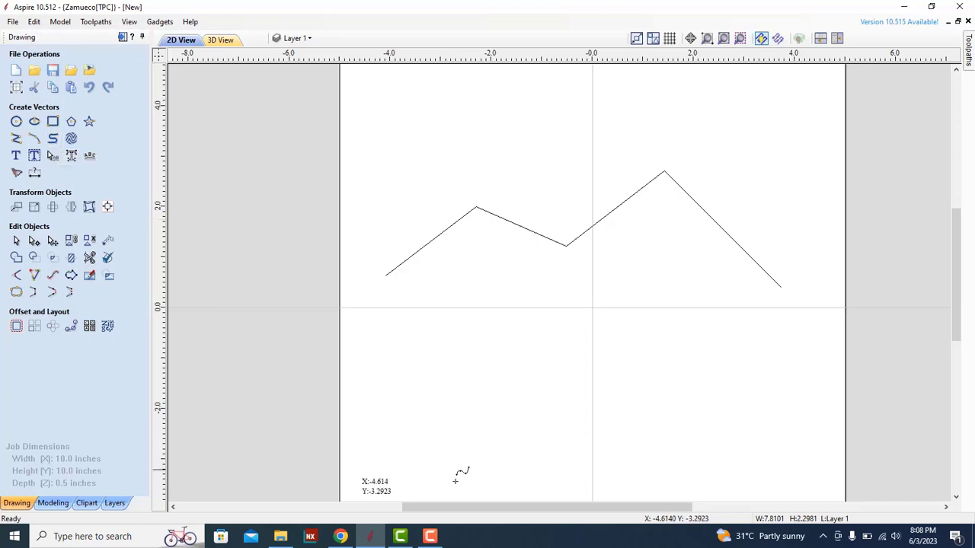
pyautogui.click(386, 275)
pyautogui.click(475, 207)
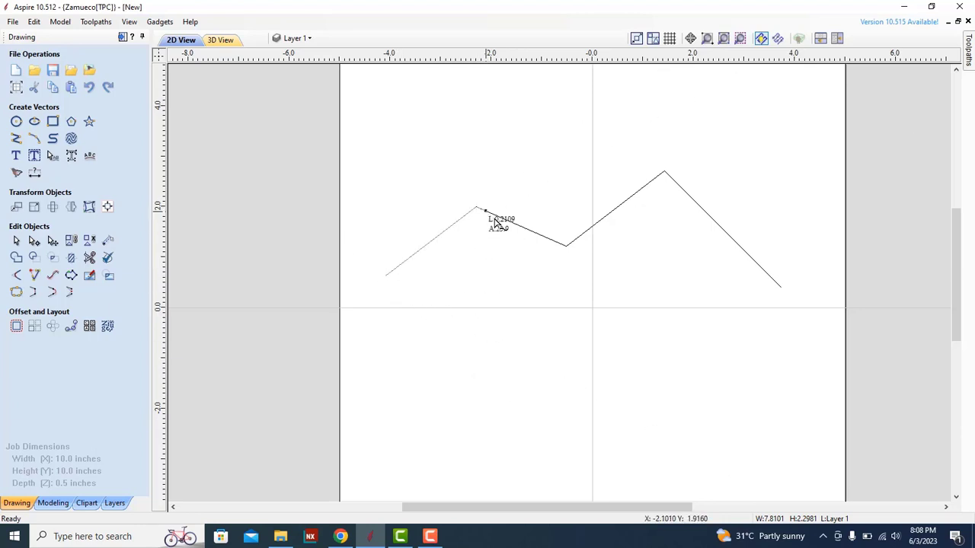
pyautogui.click(566, 246)
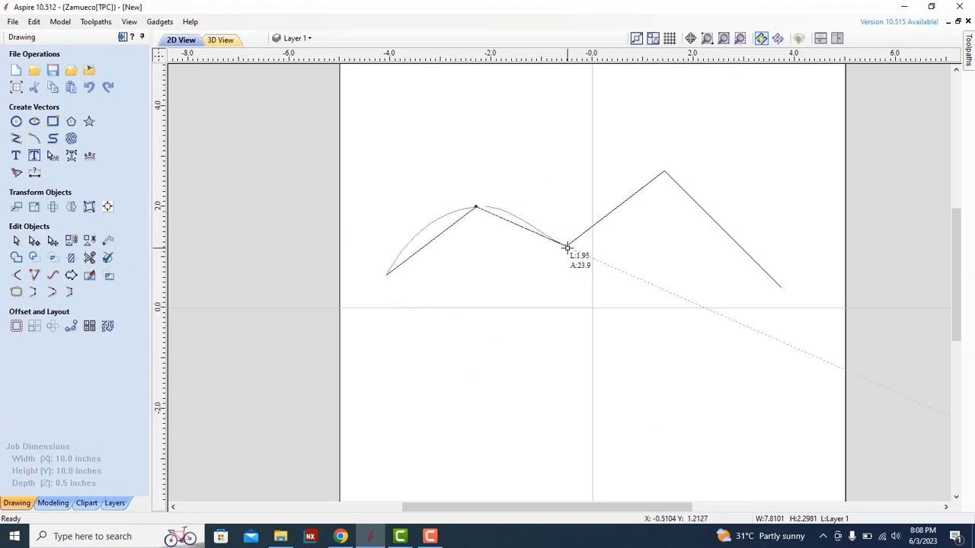
pyautogui.click(664, 171)
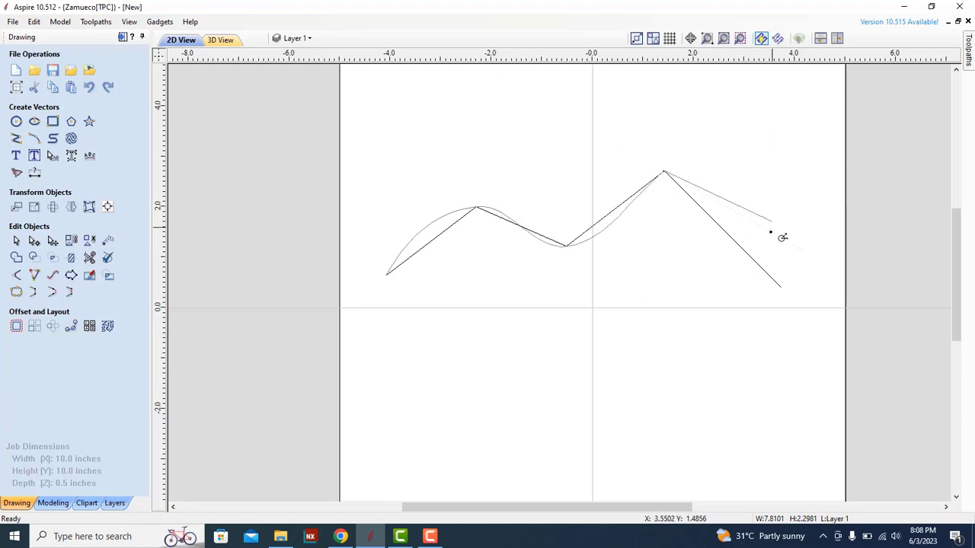
pyautogui.click(781, 286)
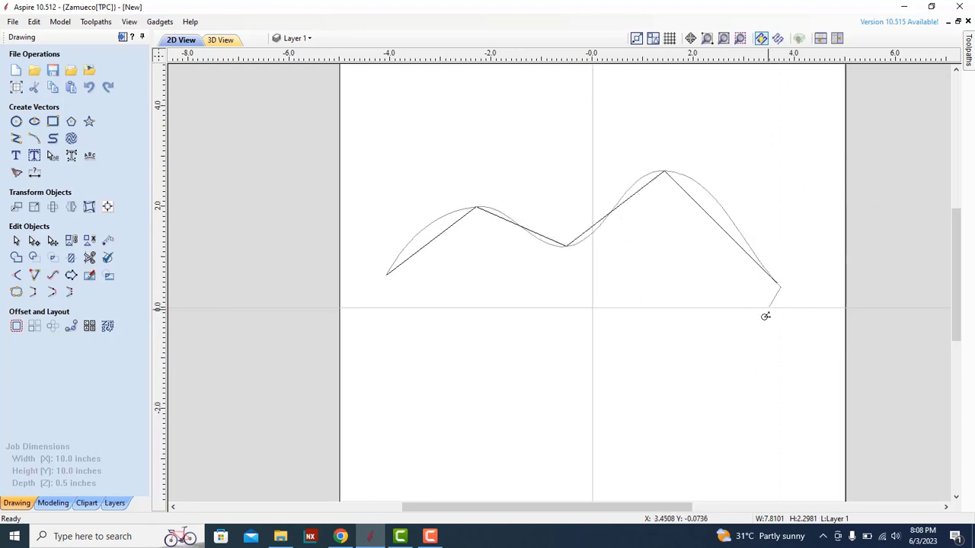
pyautogui.click(788, 374)
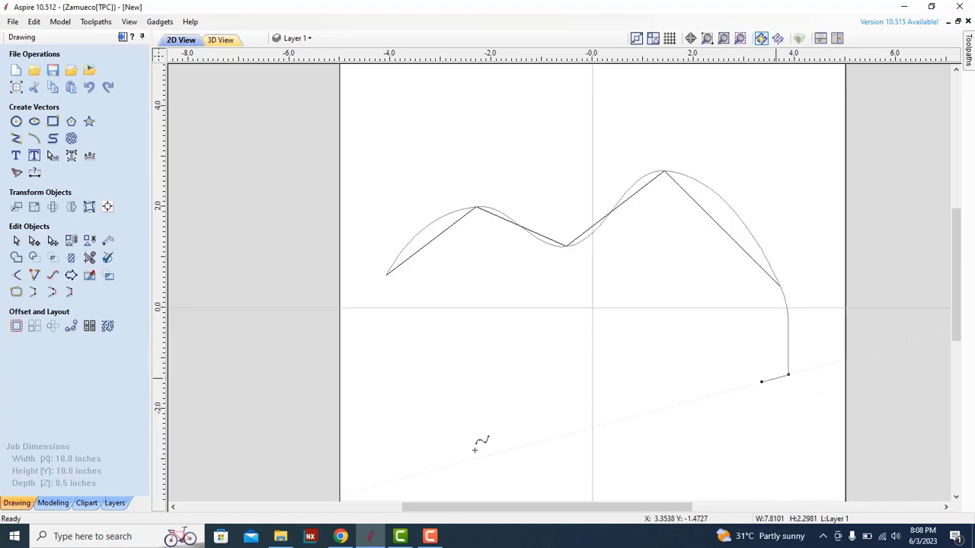
pyautogui.rightClick(639, 428)
# Step: Delete the zigzag polyline and the curve to clear the drawing
pyautogui.click(672, 182)
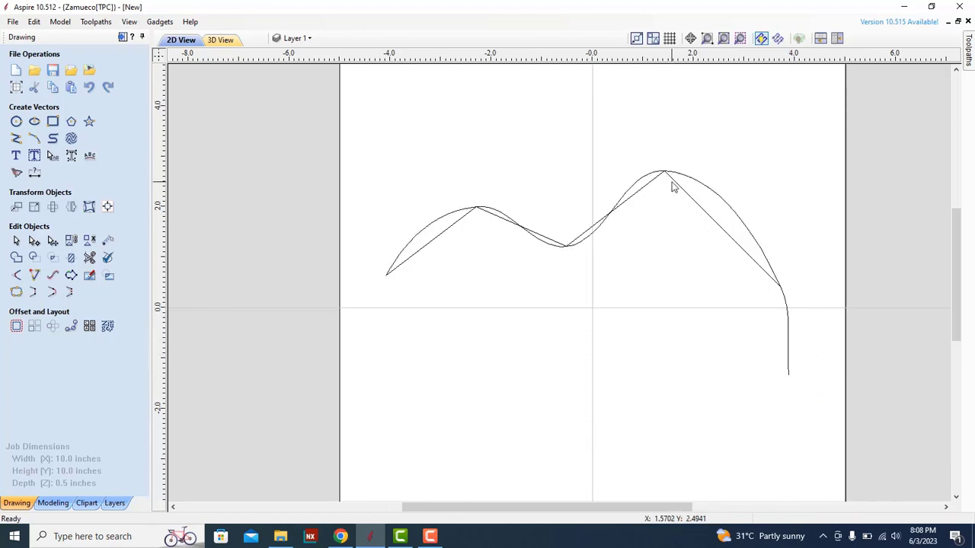
pyautogui.click(678, 184)
pyautogui.press('Delete')
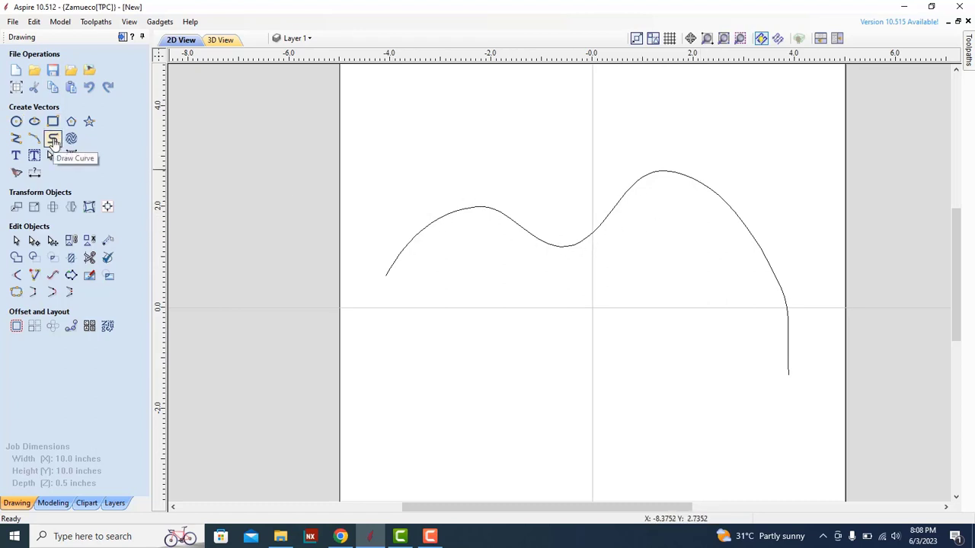
pyautogui.click(501, 217)
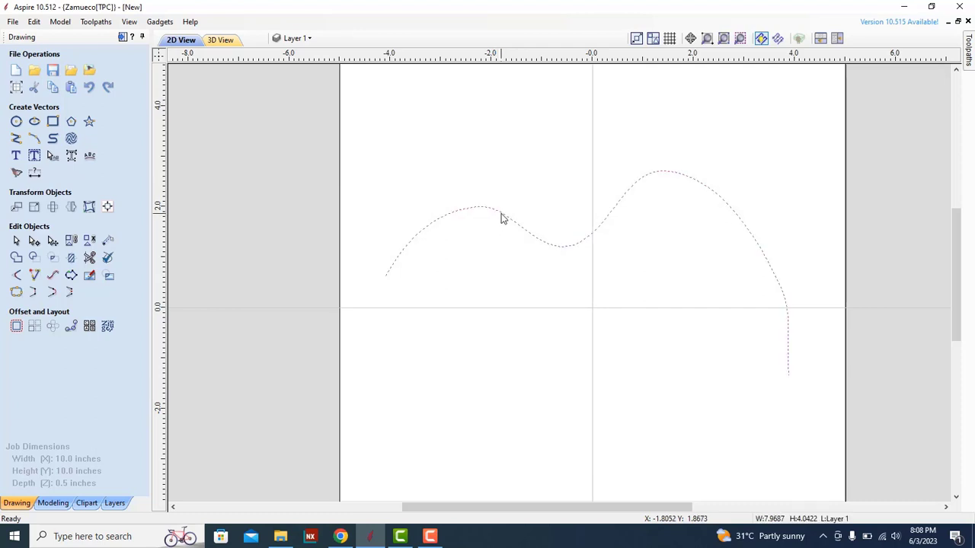
pyautogui.press('Delete')
# Step: Create a vector texture with 3-inch maximum line spacing, 1.5-inch amplitude and 2-inch wavelength
pyautogui.scroll(-1, 498, 259)
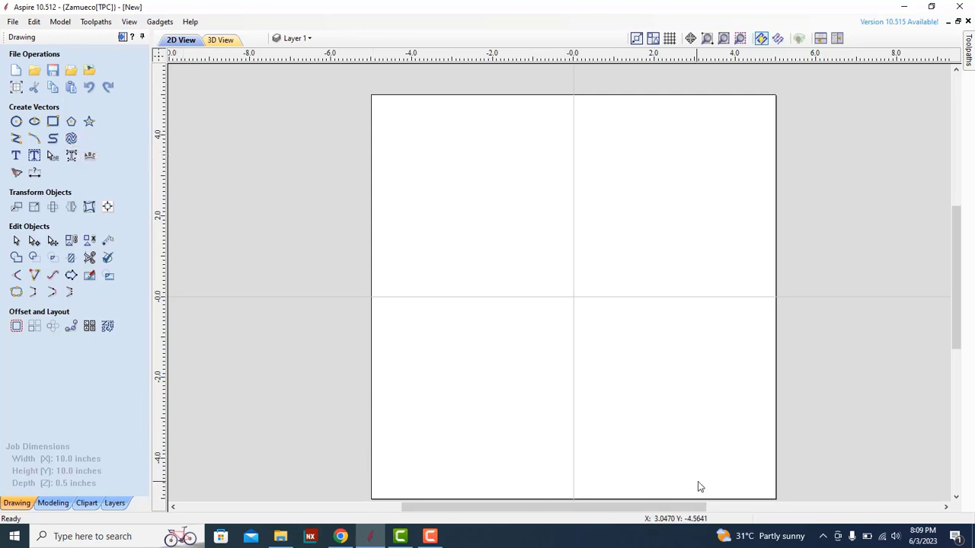
pyautogui.scroll(-1, 509, 120)
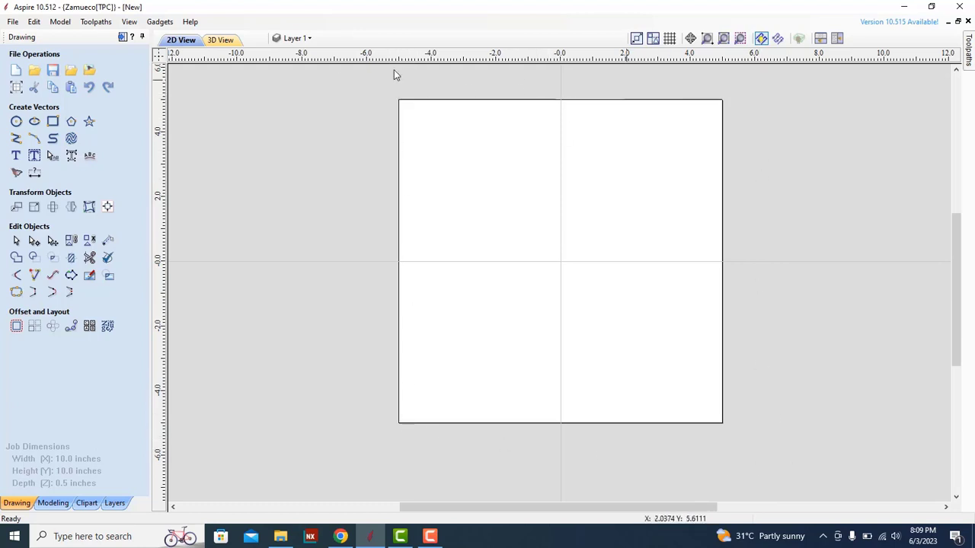
pyautogui.click(71, 139)
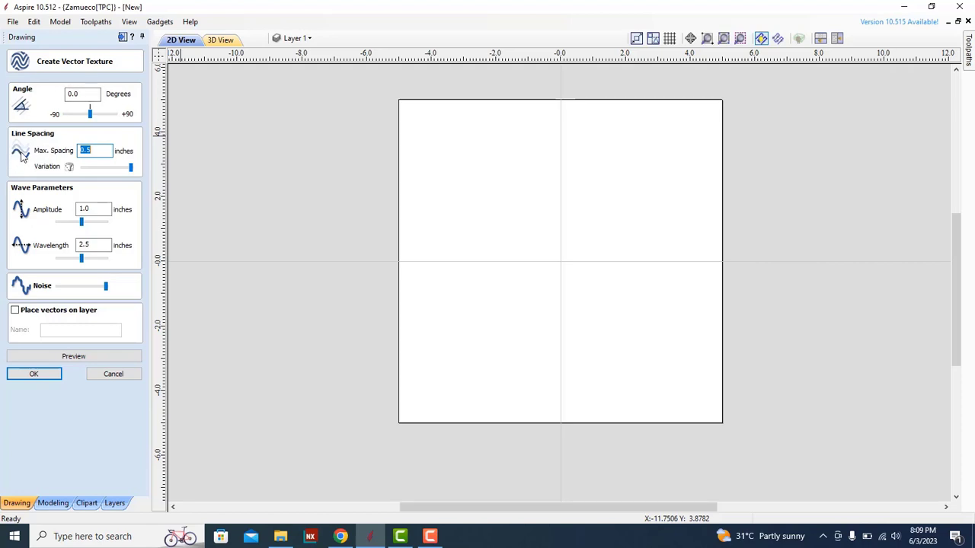
pyautogui.click(82, 93)
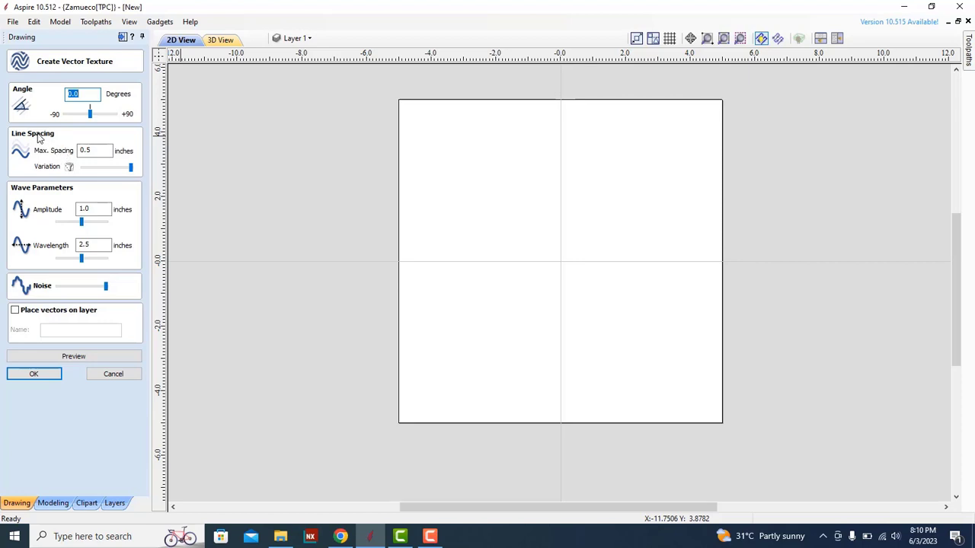
pyautogui.doubleClick(92, 152)
pyautogui.write('2')
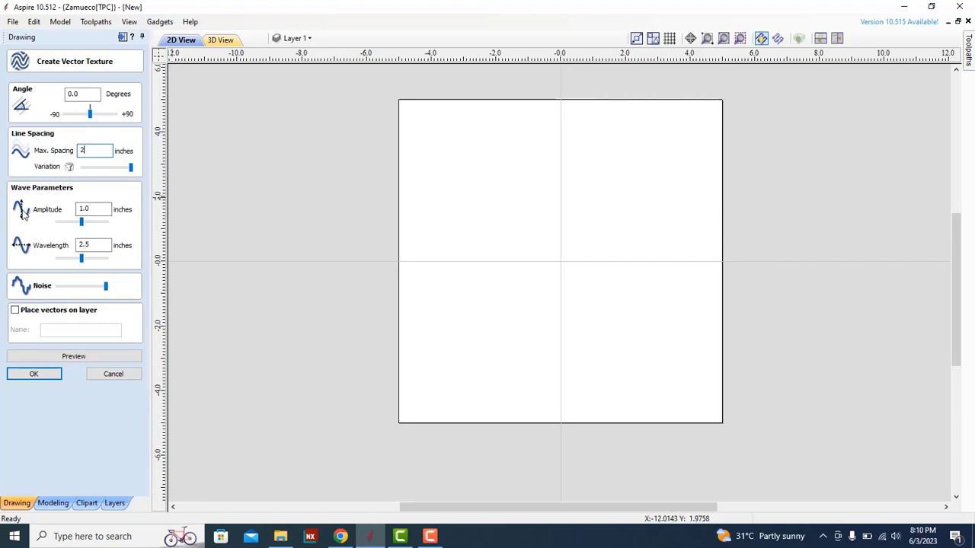
pyautogui.doubleClick(94, 210)
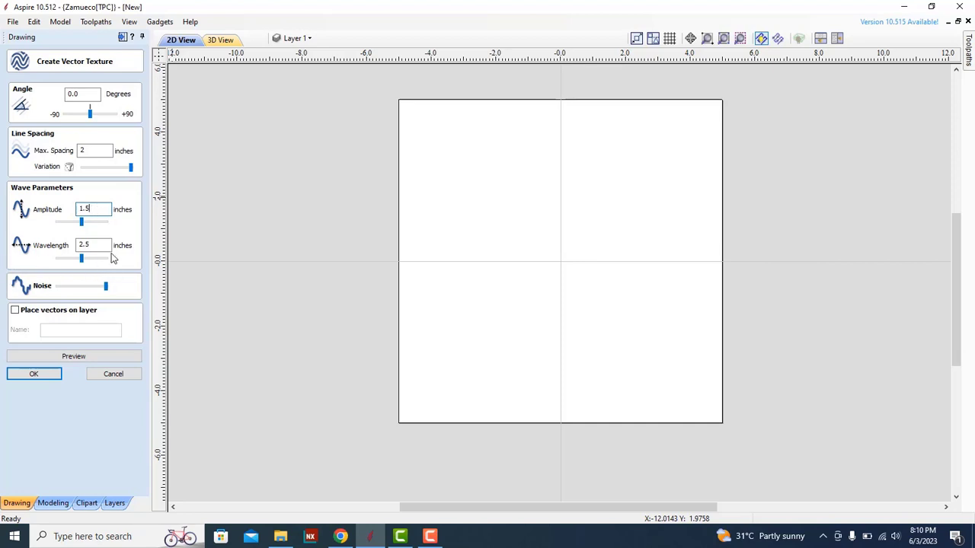
pyautogui.doubleClick(93, 245)
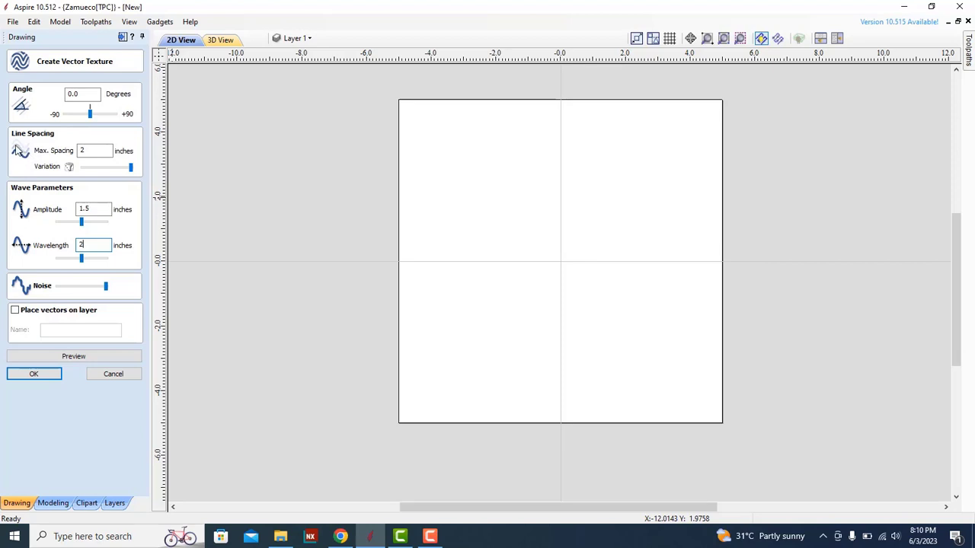
pyautogui.doubleClick(93, 150)
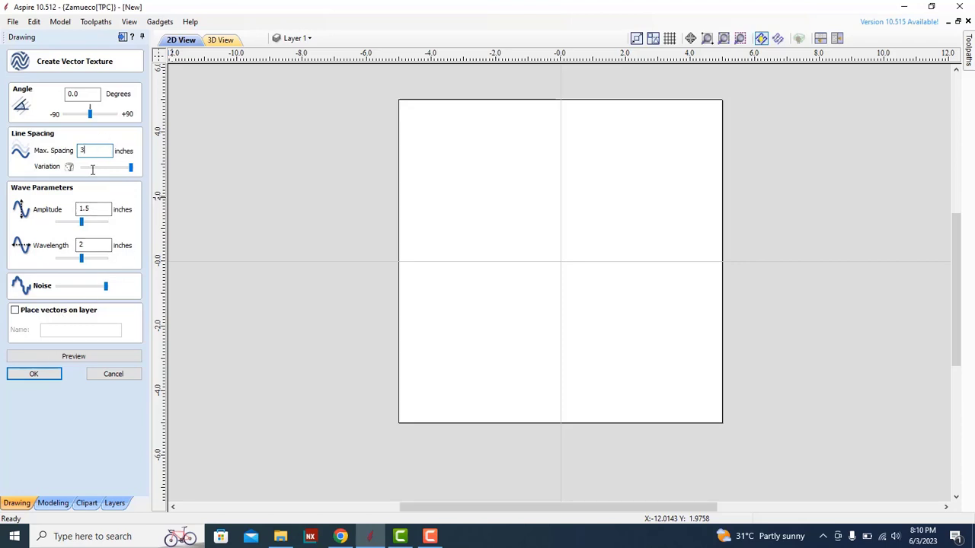
pyautogui.click(41, 376)
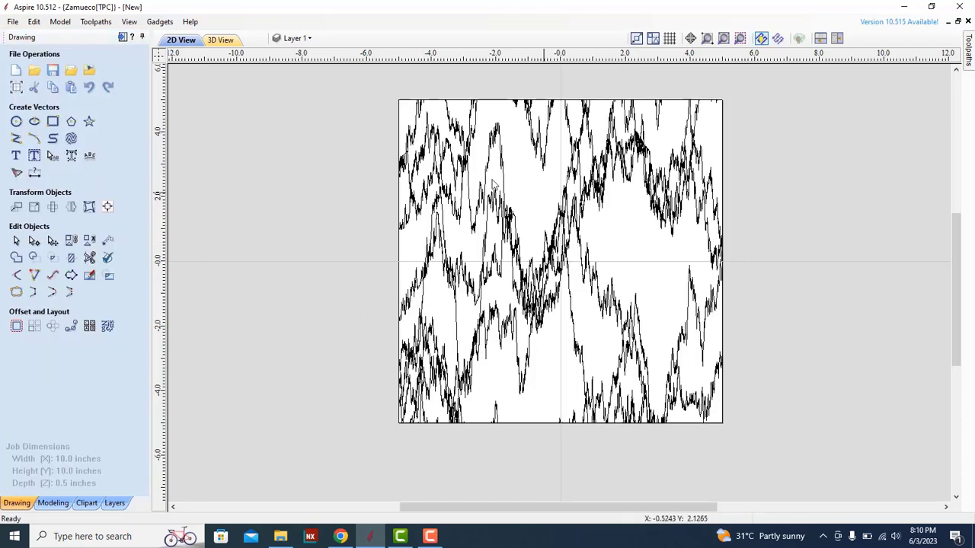
# Step: Delete the jagged texture and recreate it with the noise reduced to its minimum
pyautogui.click(482, 202)
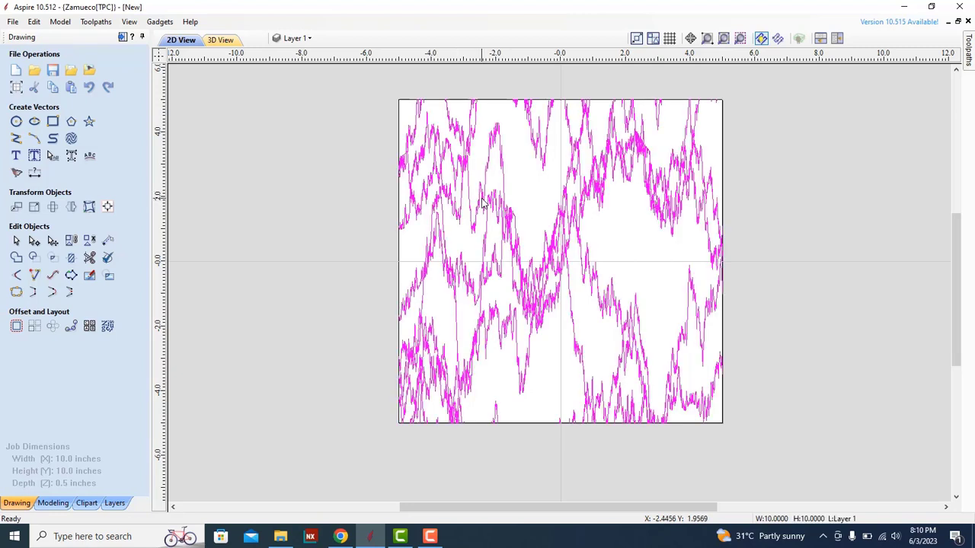
pyautogui.press('Delete')
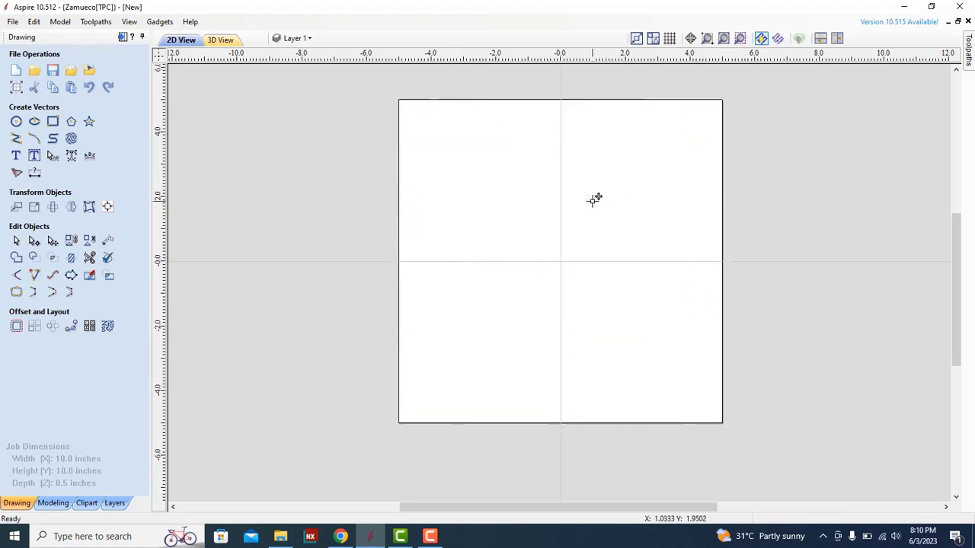
pyautogui.click(70, 142)
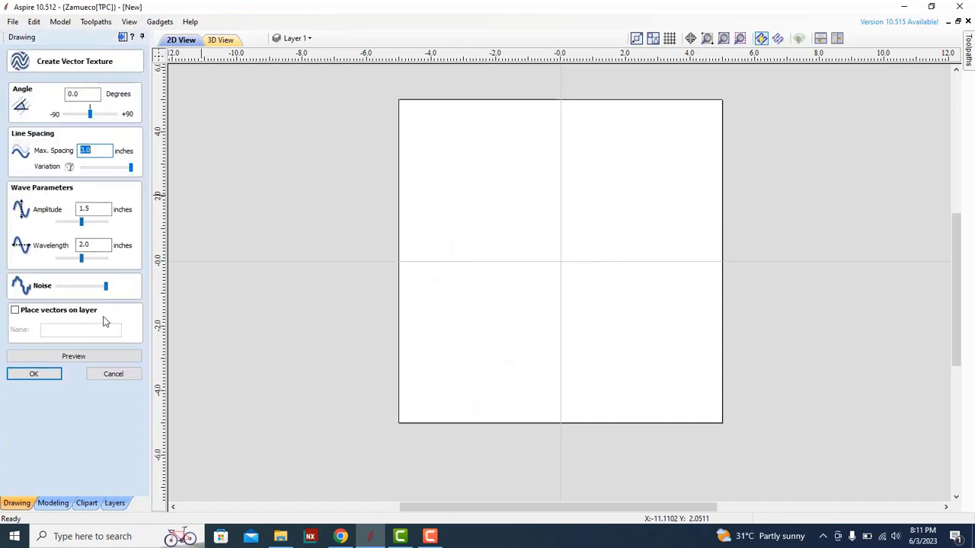
pyautogui.moveTo(105, 289); pyautogui.dragTo(49, 289)
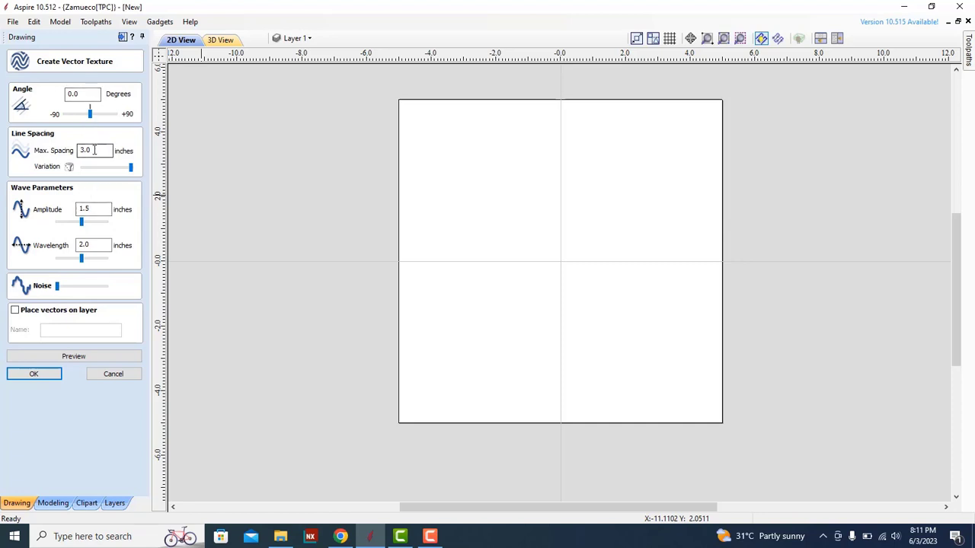
pyautogui.click(30, 377)
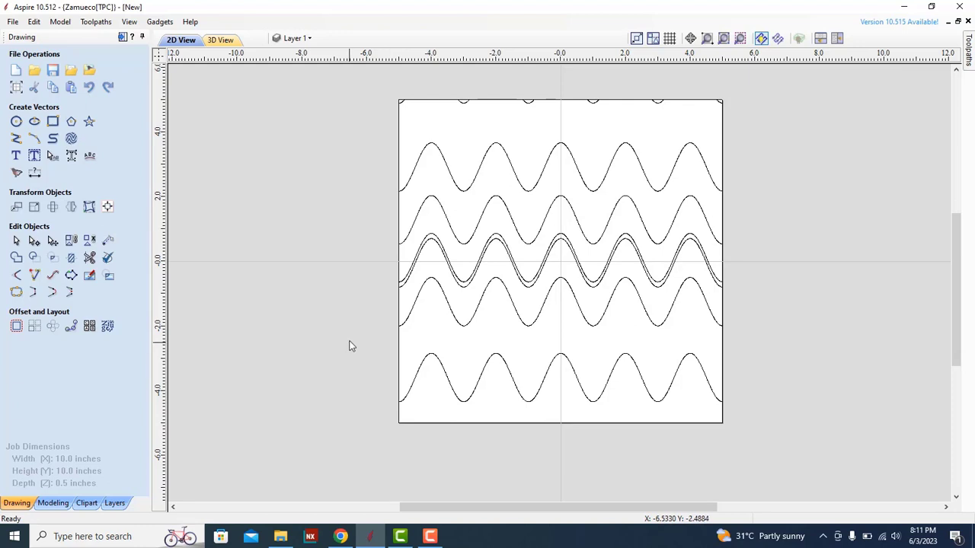
pyautogui.click(429, 536)
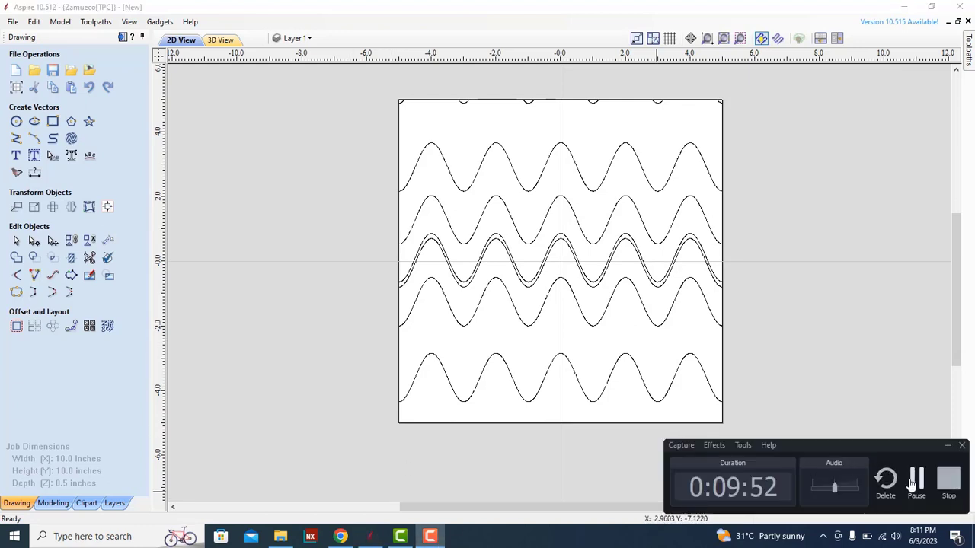
pyautogui.click(916, 479)
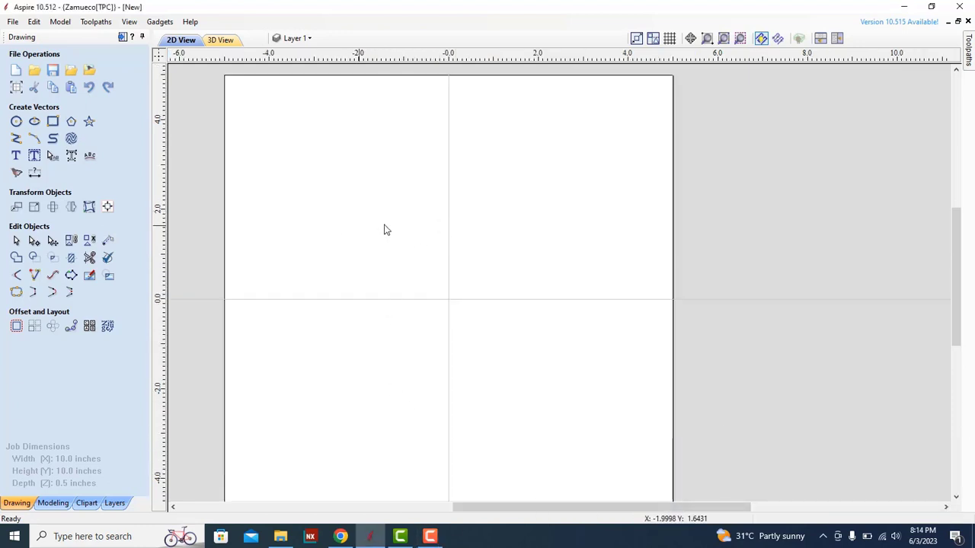
# Step: Create a noise-free vector texture at 30 degrees with 0.75-inch maximum line spacing, leaving its vectors unassigned to a separate layer
pyautogui.scroll(-1, 546, 272)
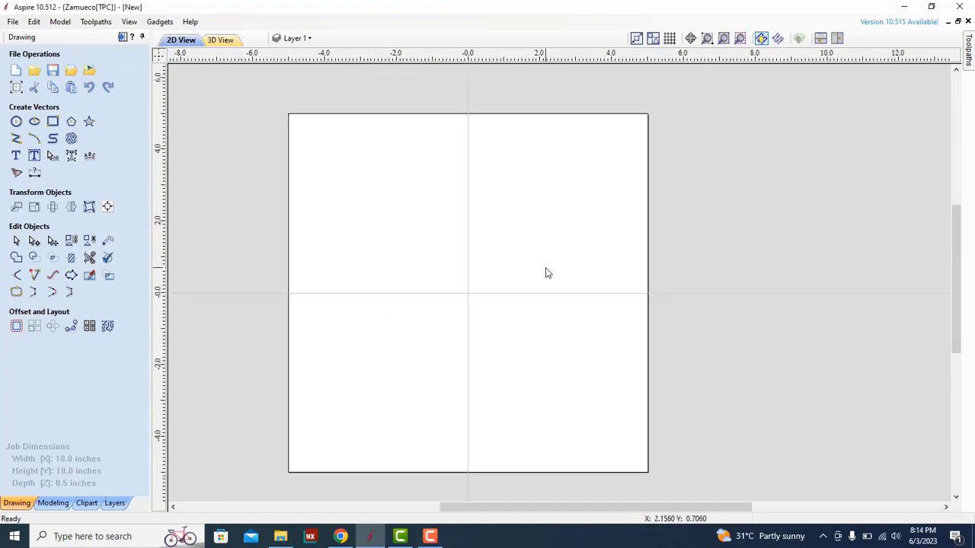
pyautogui.click(71, 139)
pyautogui.doubleClick(79, 95)
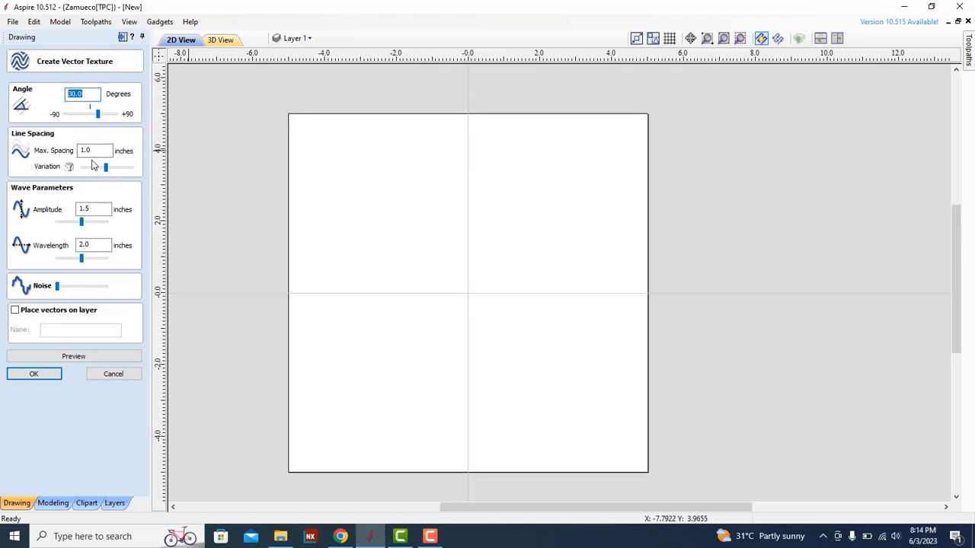
pyautogui.click(93, 150)
pyautogui.doubleClick(99, 208)
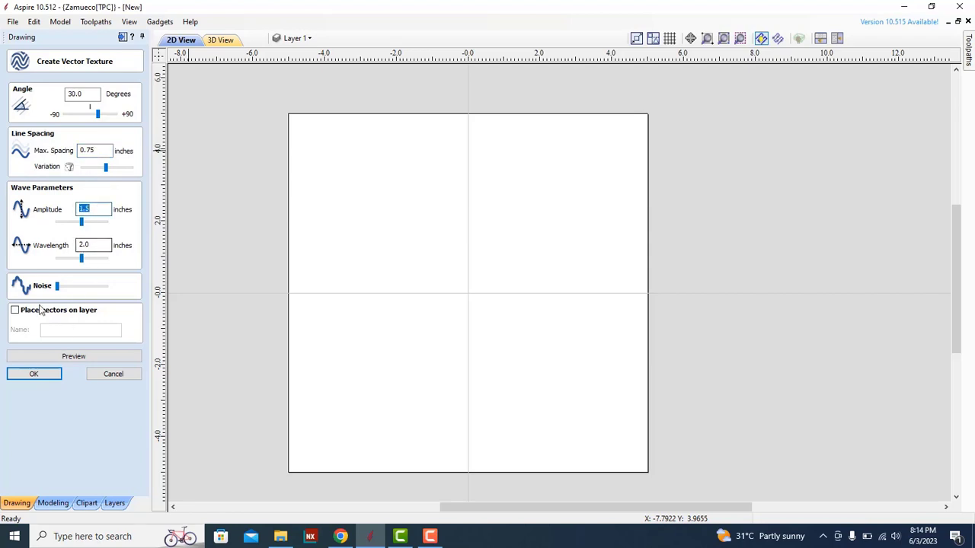
pyautogui.click(118, 310)
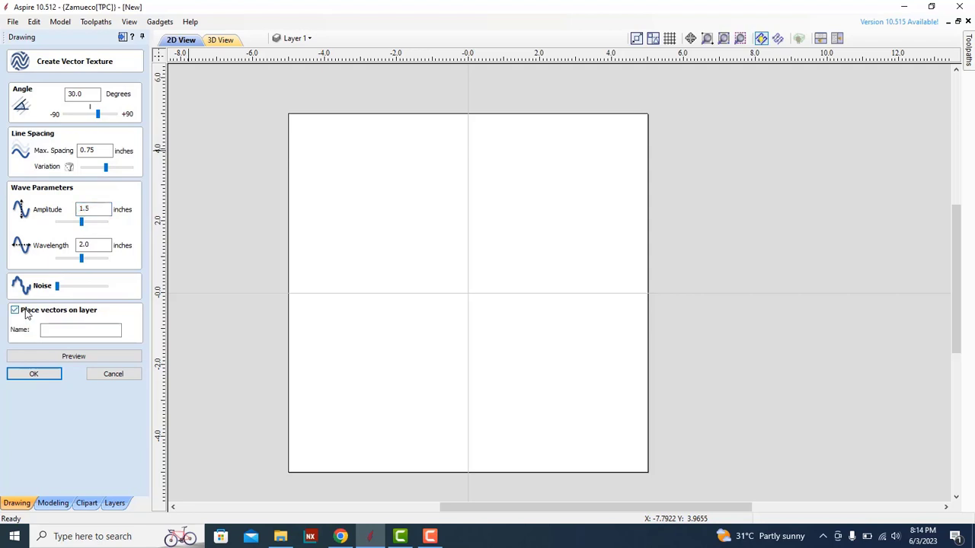
pyautogui.click(119, 310)
pyautogui.click(33, 374)
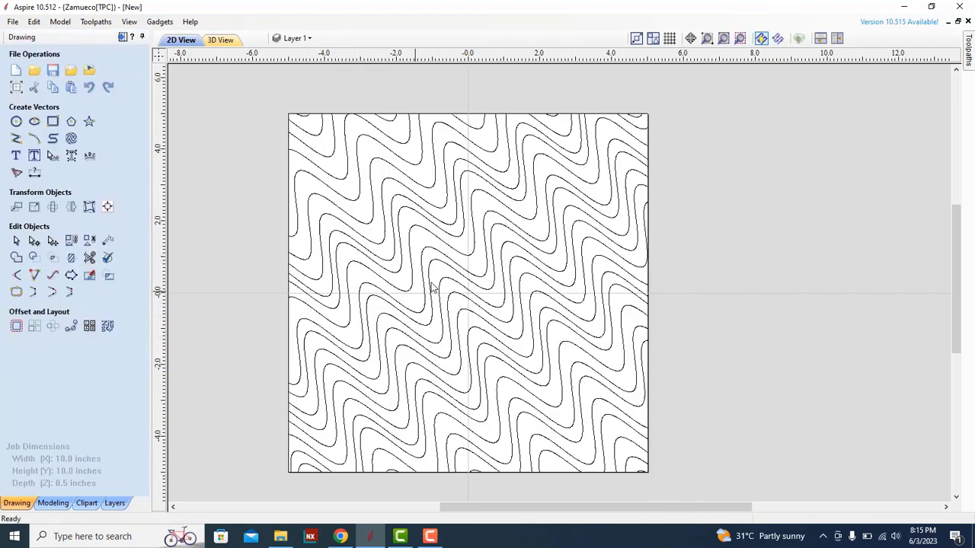
# Step: Delete the 30-degree texture, recreate it with slight noise, and inspect its wavy lines up close
pyautogui.click(405, 201)
pyautogui.press('Delete')
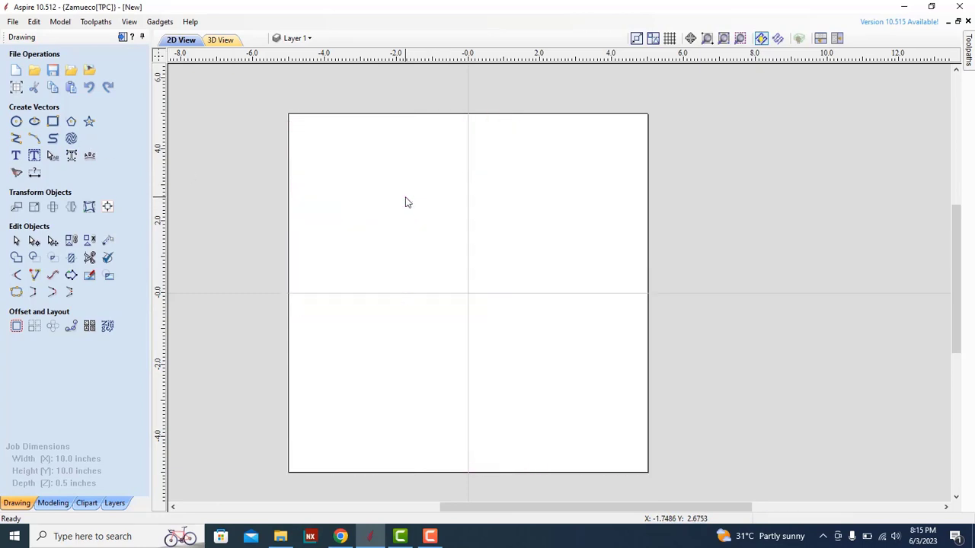
pyautogui.click(71, 138)
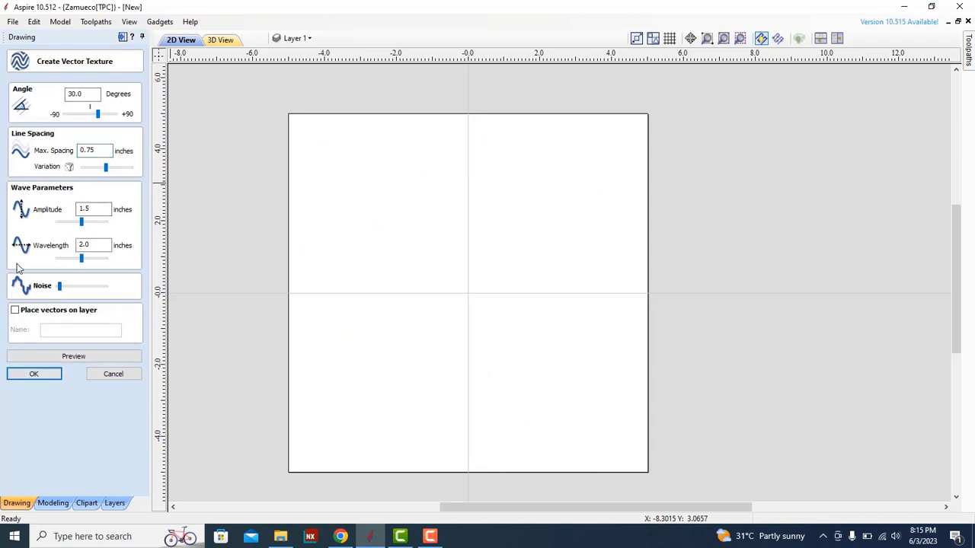
pyautogui.click(32, 375)
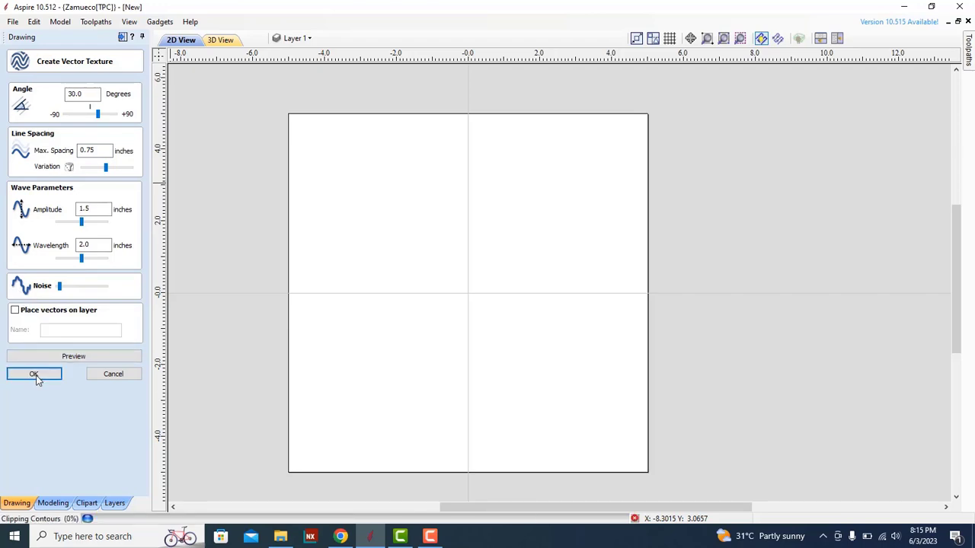
pyautogui.scroll(5, 376, 280)
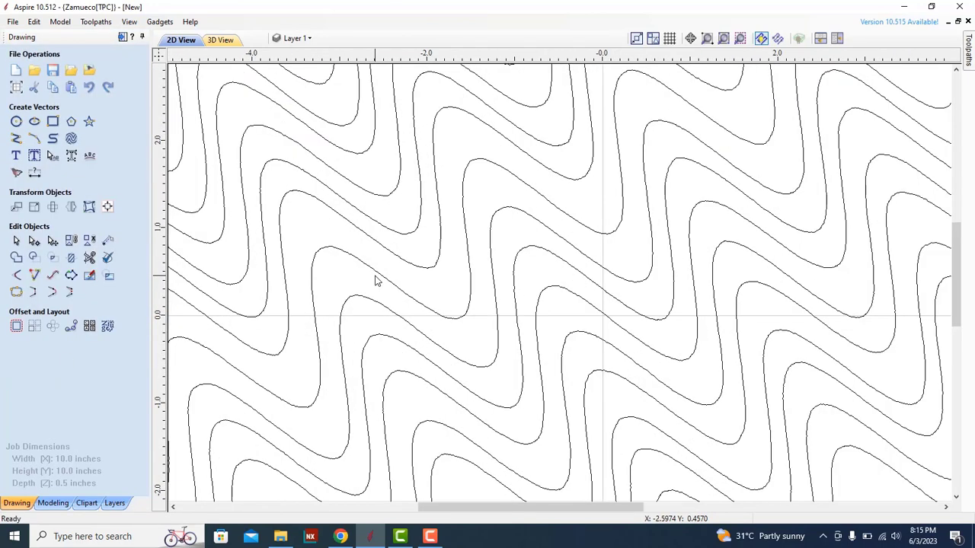
pyautogui.scroll(-2, 375, 277)
pyautogui.scroll(2, 452, 231)
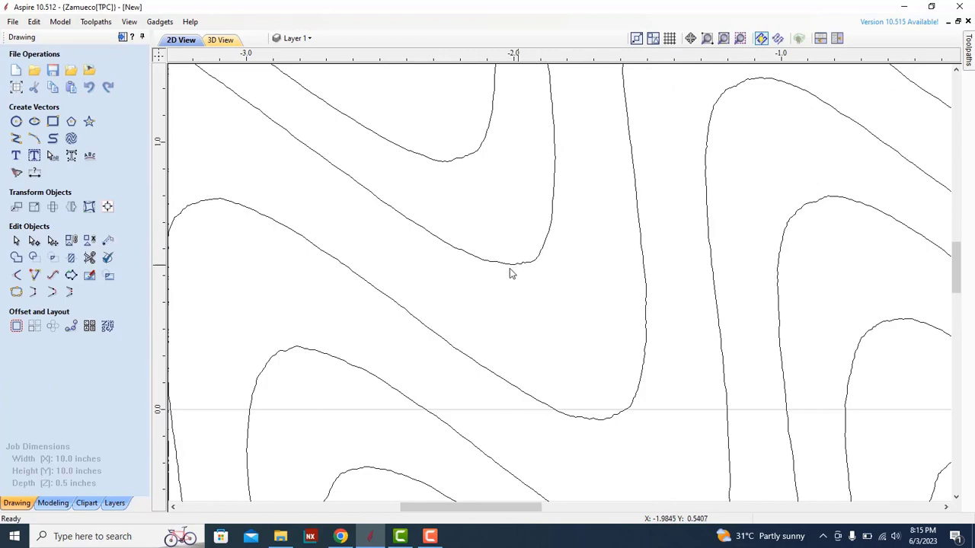
# Step: Select all vectors of the slightly noisy wavy texture and delete them
pyautogui.scroll(-5, 402, 279)
pyautogui.scroll(-2, 426, 270)
pyautogui.scroll(5, 533, 274)
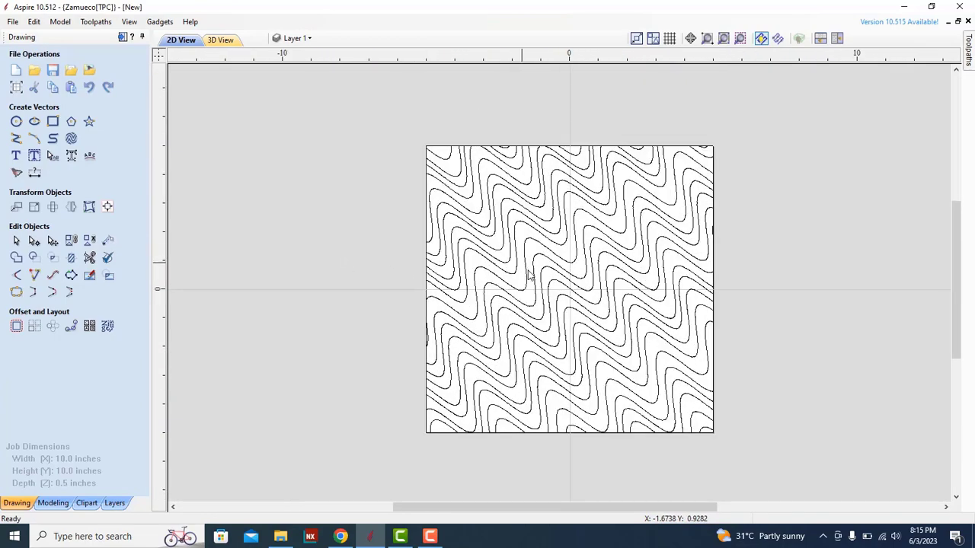
pyautogui.hotkey('ctrl', 'a')
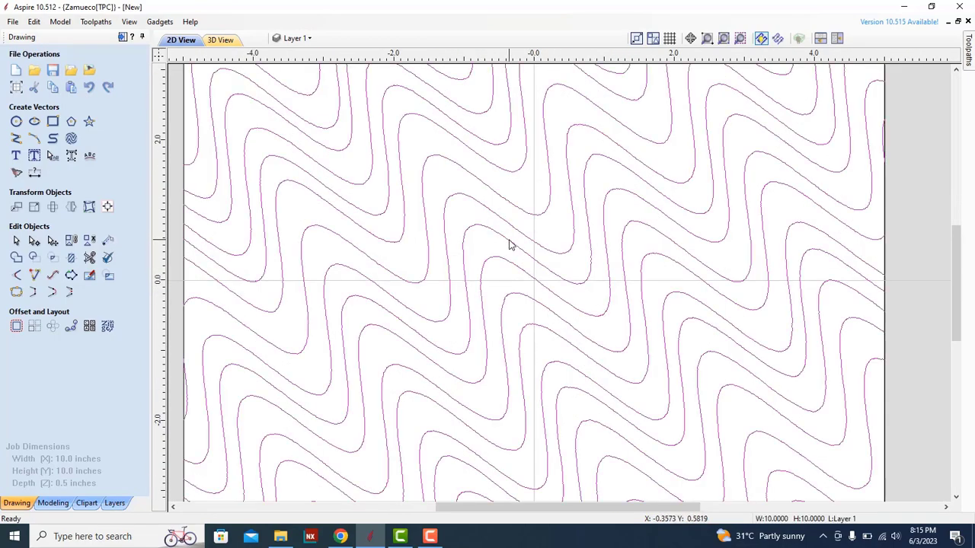
pyautogui.press('Delete')
pyautogui.scroll(-3, 483, 237)
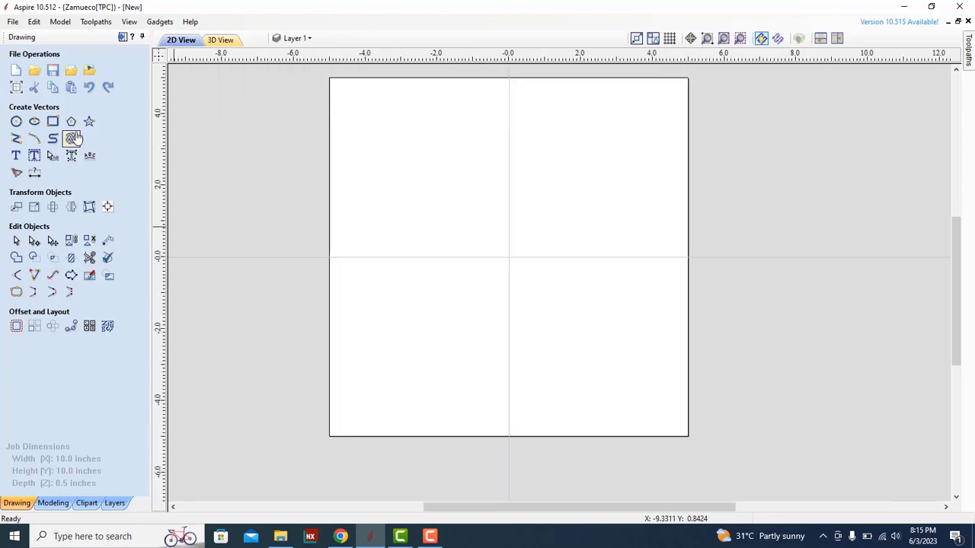
# Step: Create a 30-degree vector texture with 0.75-inch maximum line spacing and the noise raised to mid-range, and delete it again
pyautogui.click(73, 138)
pyautogui.click(81, 287)
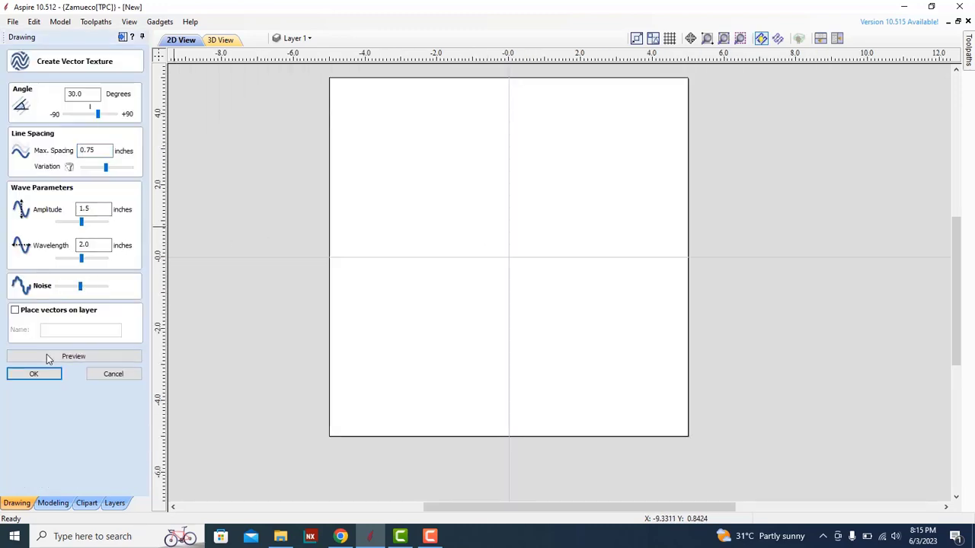
pyautogui.click(34, 374)
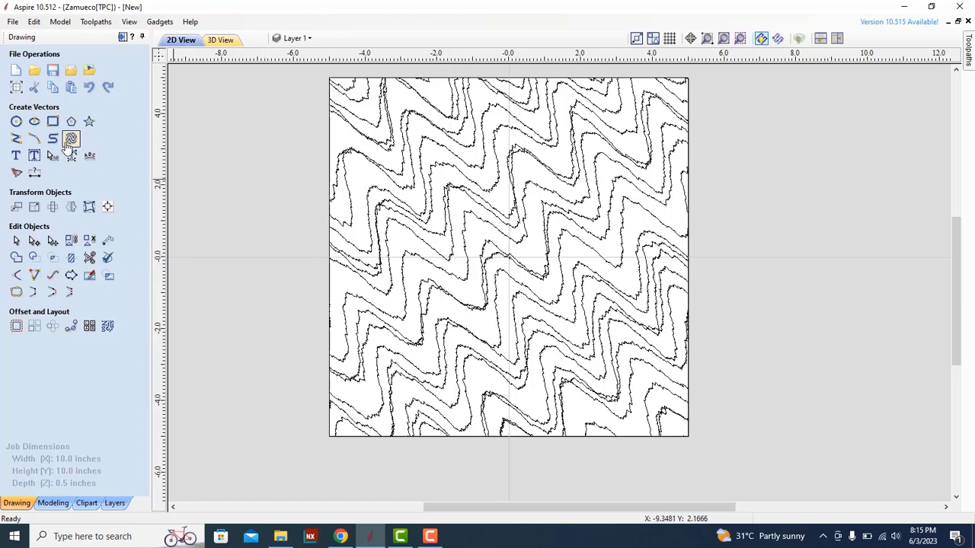
pyautogui.click(454, 191)
pyautogui.press('Delete')
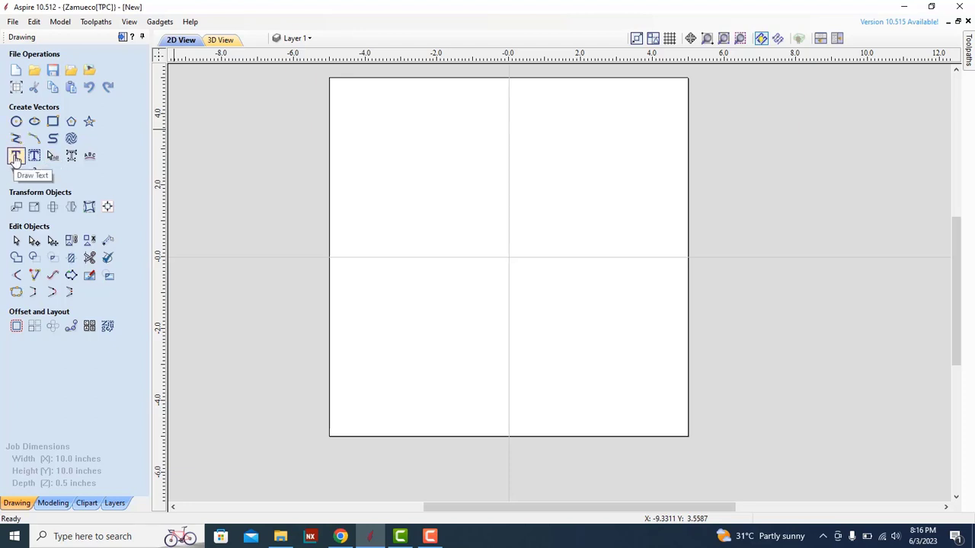
# Step: Start the Draw Text tool and place the text anchor at about X -2.57, Y 0.77 inches
pyautogui.click(16, 157)
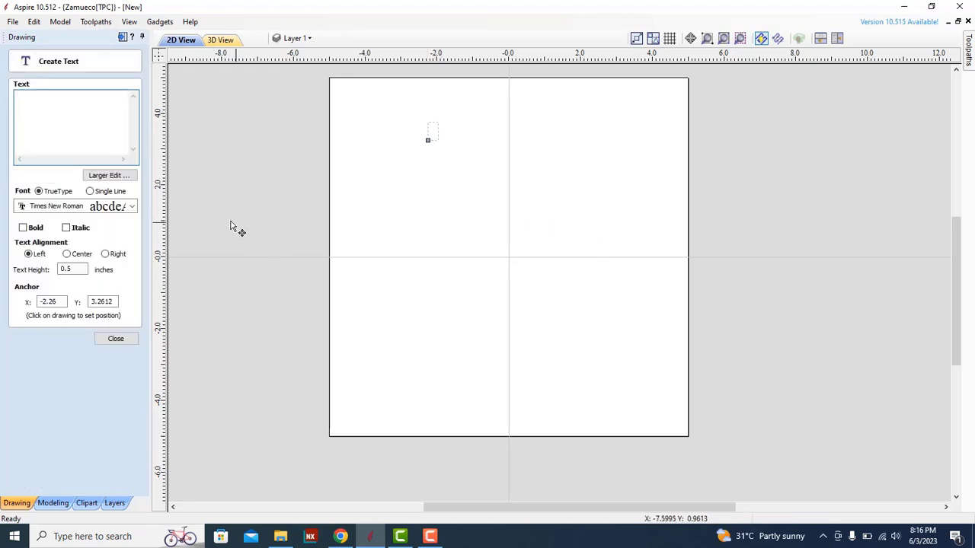
pyautogui.click(431, 209)
pyautogui.click(546, 205)
pyautogui.click(460, 291)
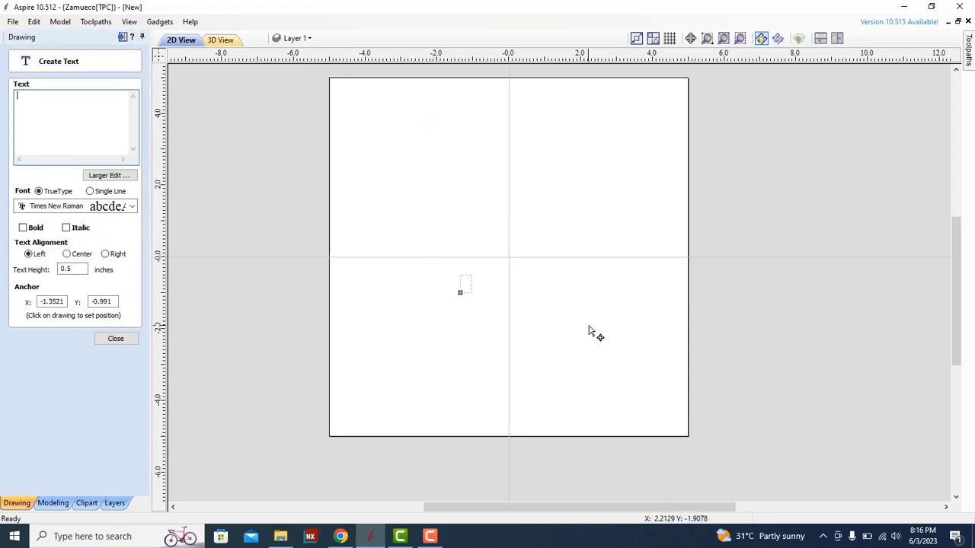
pyautogui.click(588, 324)
pyautogui.click(605, 163)
pyautogui.click(442, 166)
pyautogui.click(417, 229)
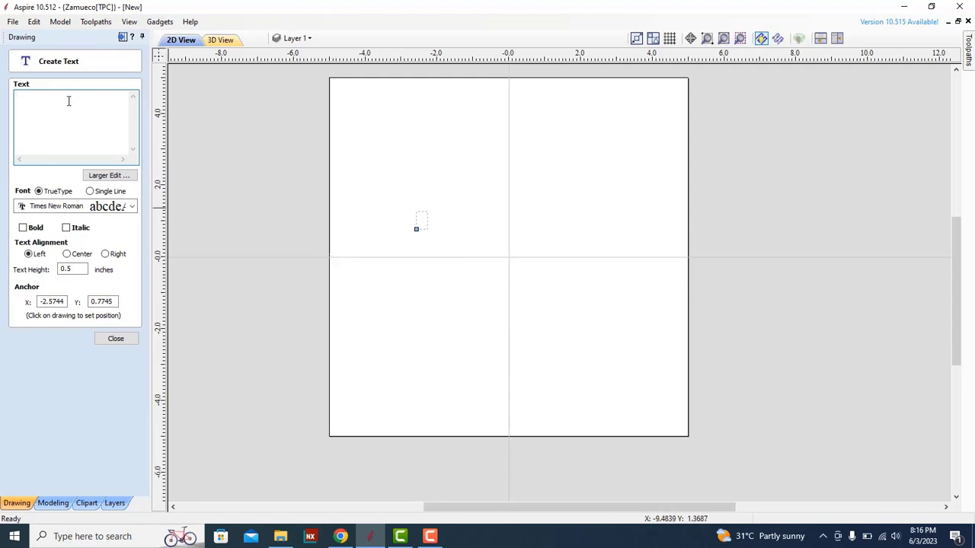
# Step: Enter "LOGIC CNC" as the text and view it in the larger text editor without changing it
pyautogui.write('LOGIC')
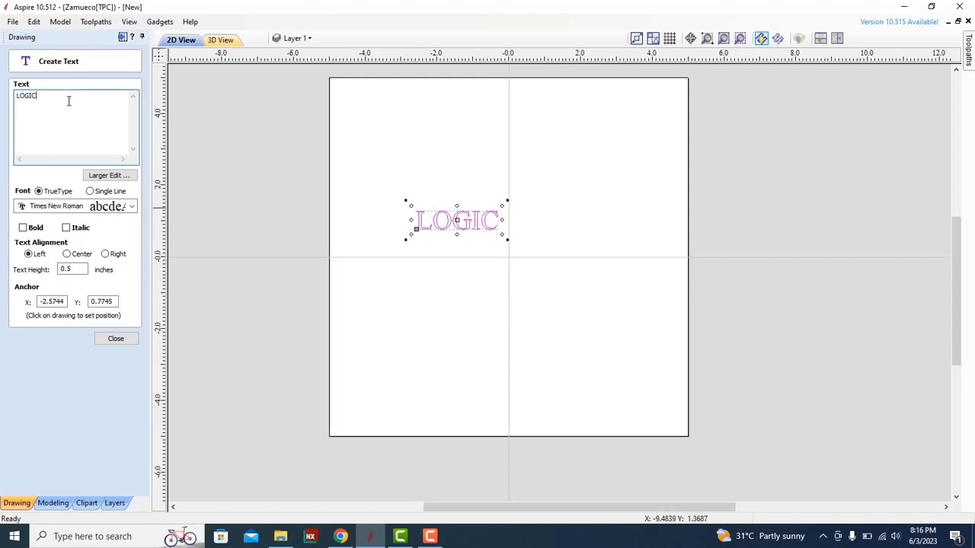
pyautogui.write(' CNC')
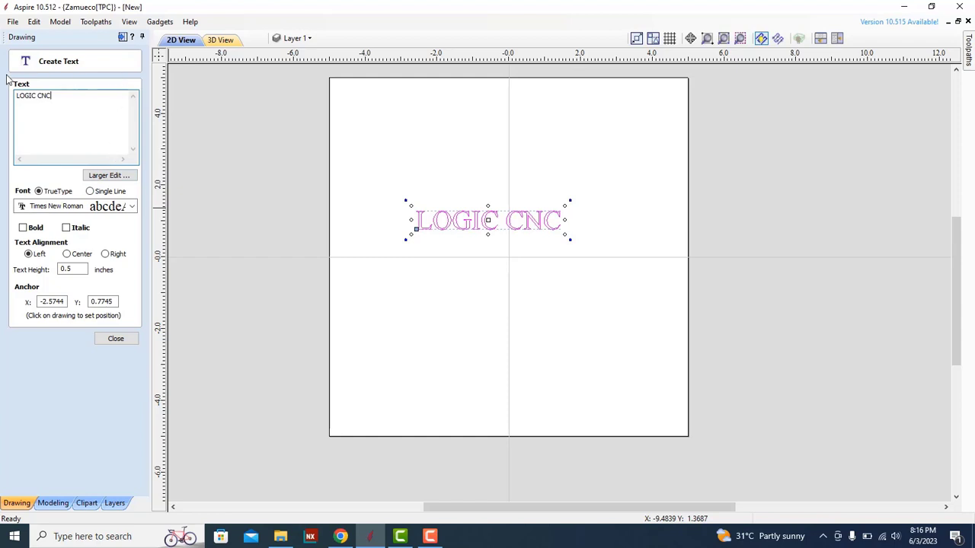
pyautogui.click(109, 175)
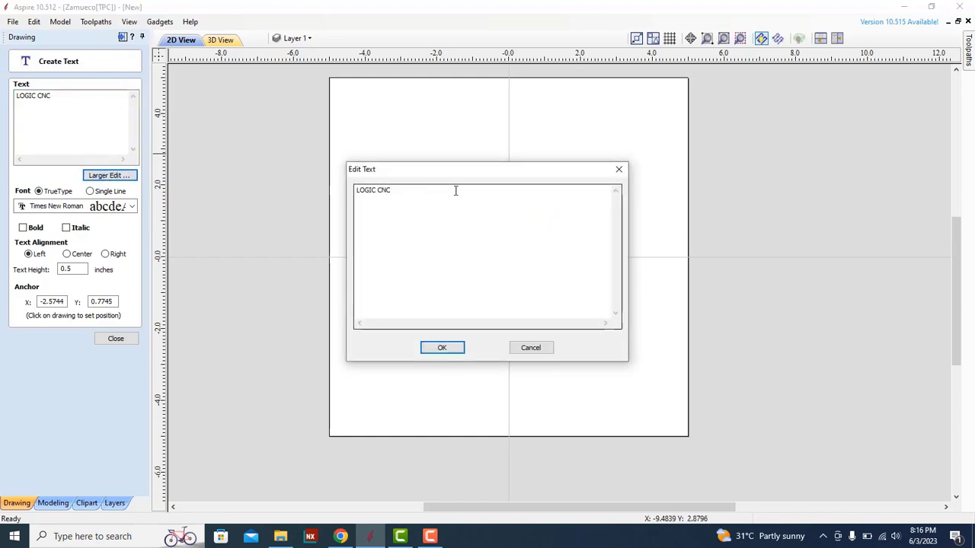
pyautogui.click(544, 348)
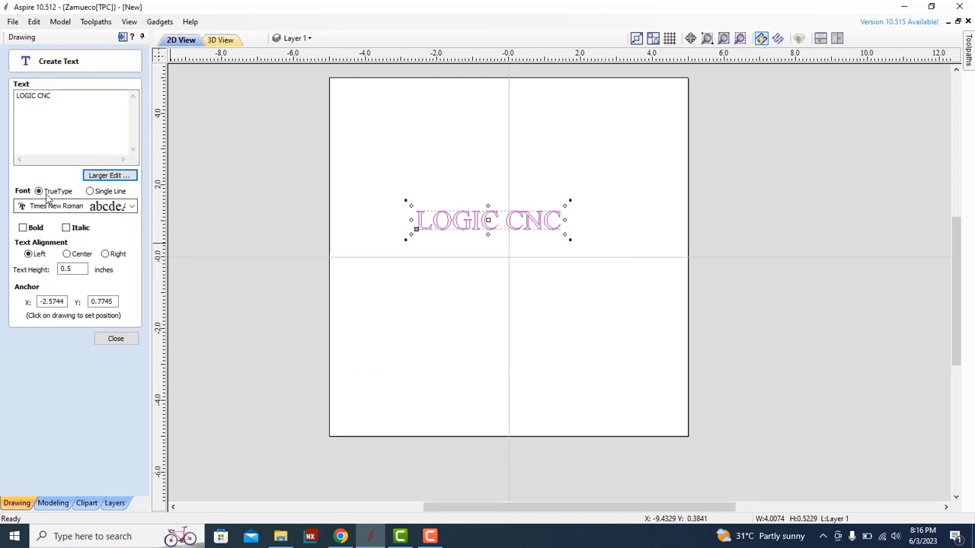
# Step: Try the Single Line font type on the LOGIC CNC text, inspect its letters up close, and switch back to TrueType
pyautogui.click(91, 191)
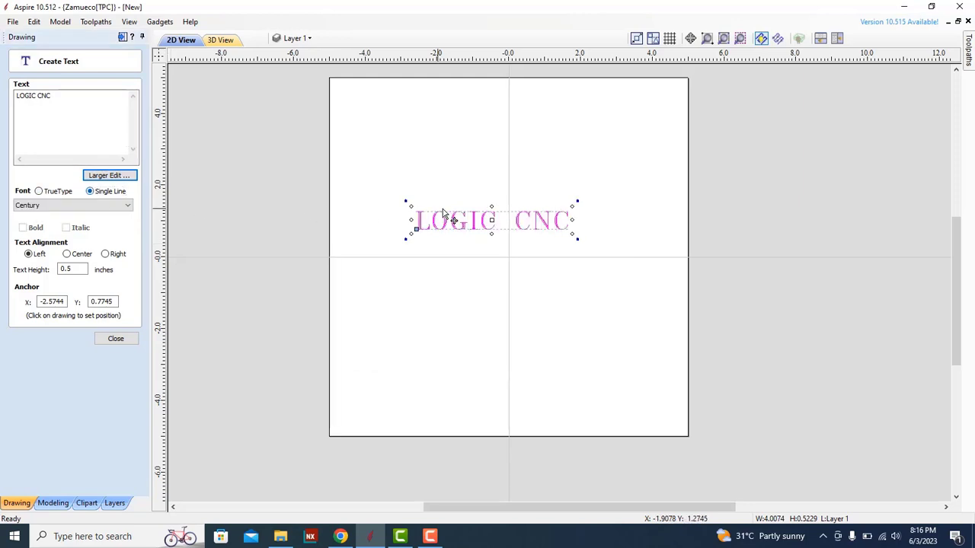
pyautogui.scroll(2, 442, 219)
pyautogui.scroll(3, 443, 220)
pyautogui.scroll(-3, 446, 220)
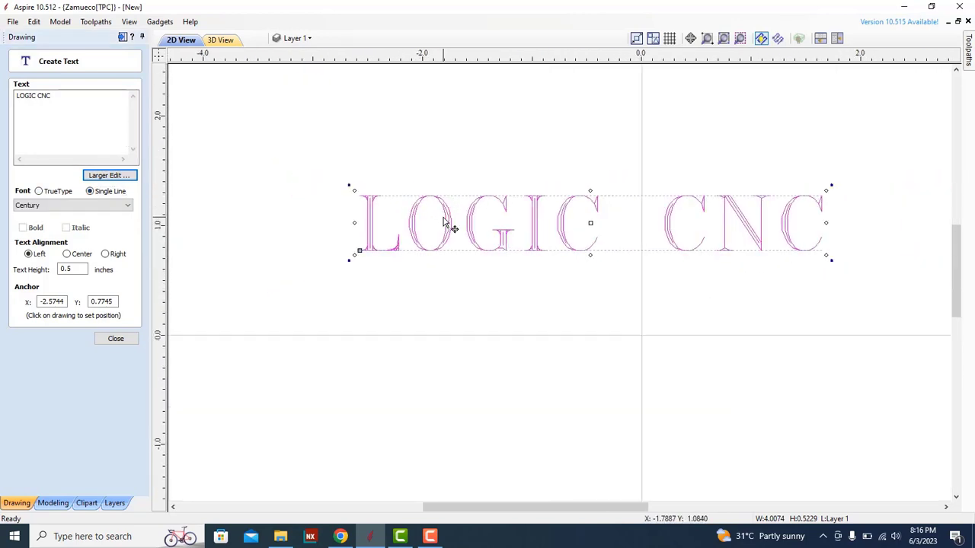
pyautogui.scroll(2, 488, 206)
pyautogui.scroll(-1, 466, 204)
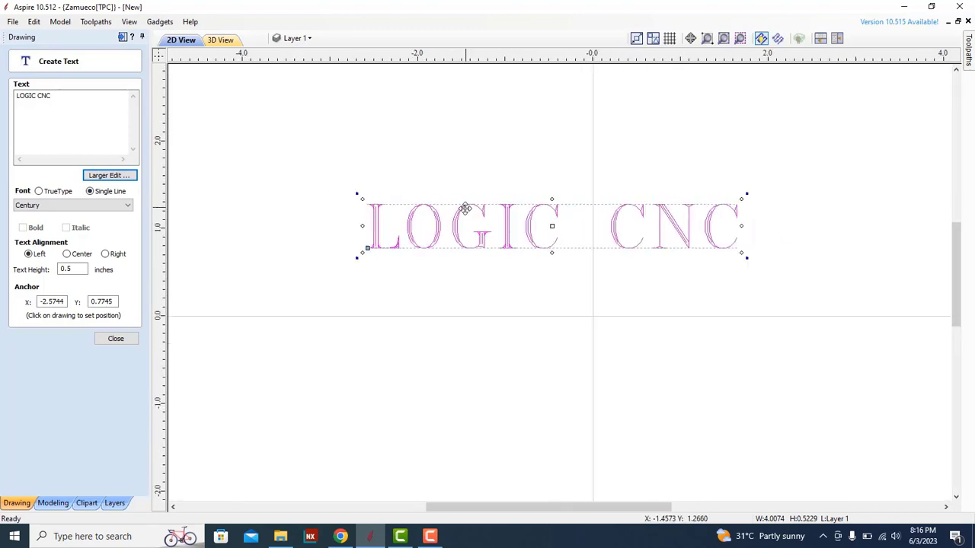
pyautogui.click(38, 191)
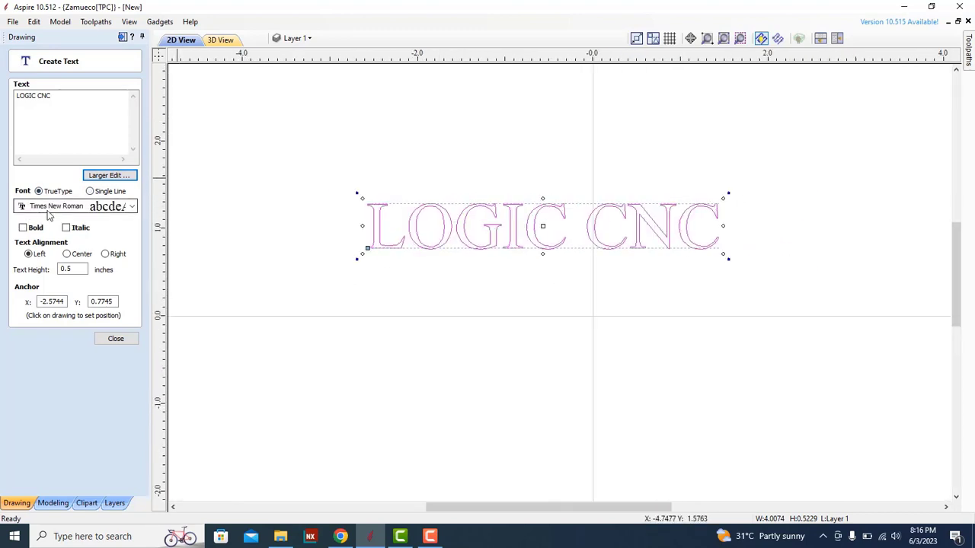
# Step: Set the text font to Yu Gothic UI Semibold and inspect the letter outlines up close
pyautogui.click(80, 206)
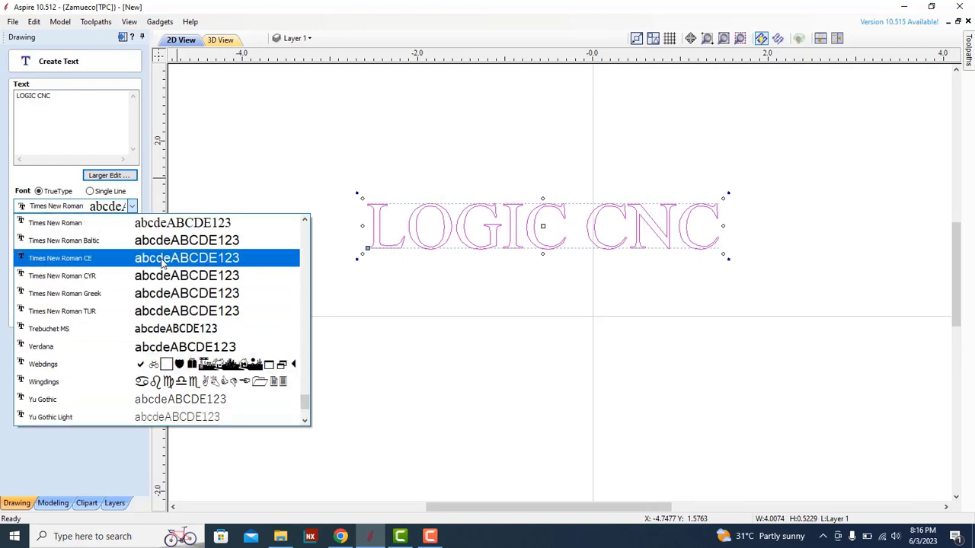
pyautogui.scroll(-2, 162, 260)
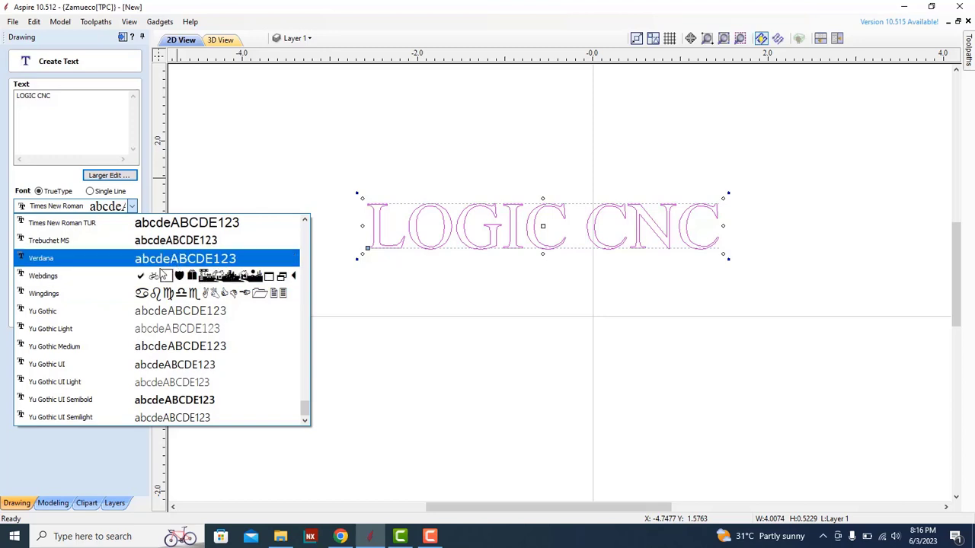
pyautogui.click(124, 400)
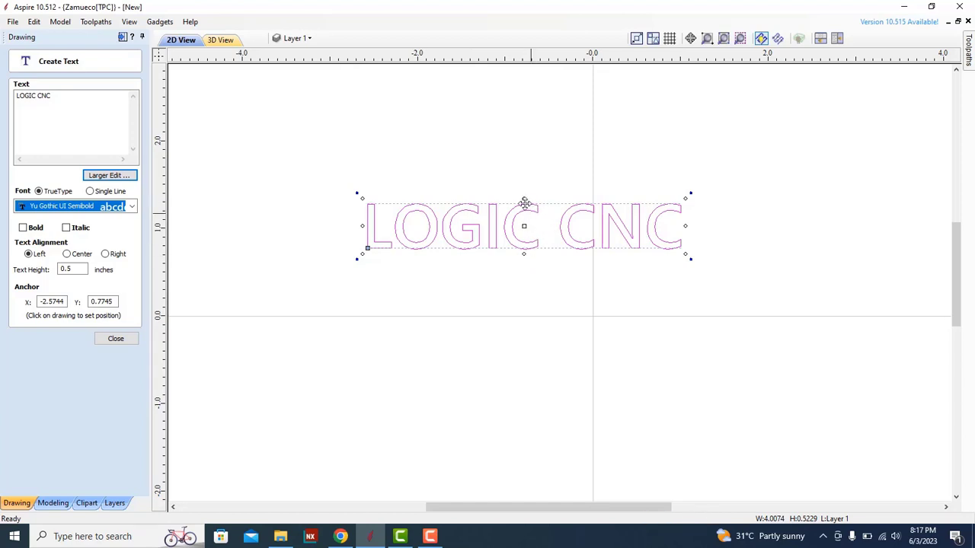
pyautogui.scroll(3, 525, 199)
pyautogui.scroll(2, 525, 200)
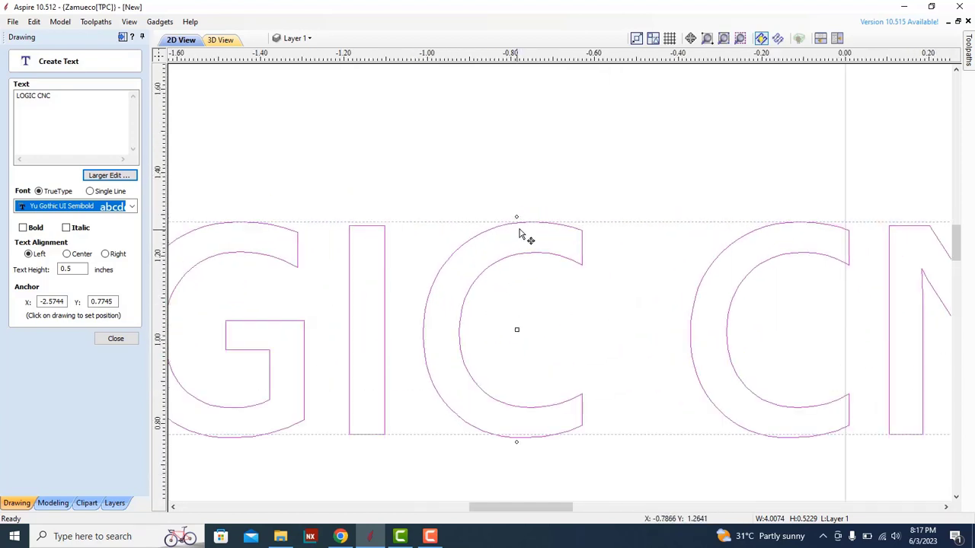
pyautogui.scroll(-5, 524, 231)
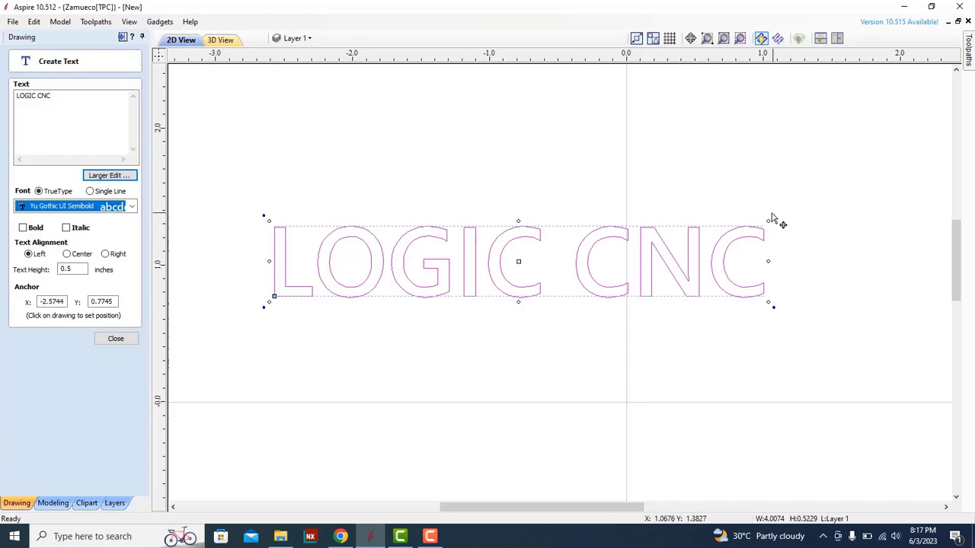
# Step: Rotate the LOGIC CNC text clockwise from its upper-right and lower-right corners in turn, undoing each rotation
pyautogui.click(776, 215)
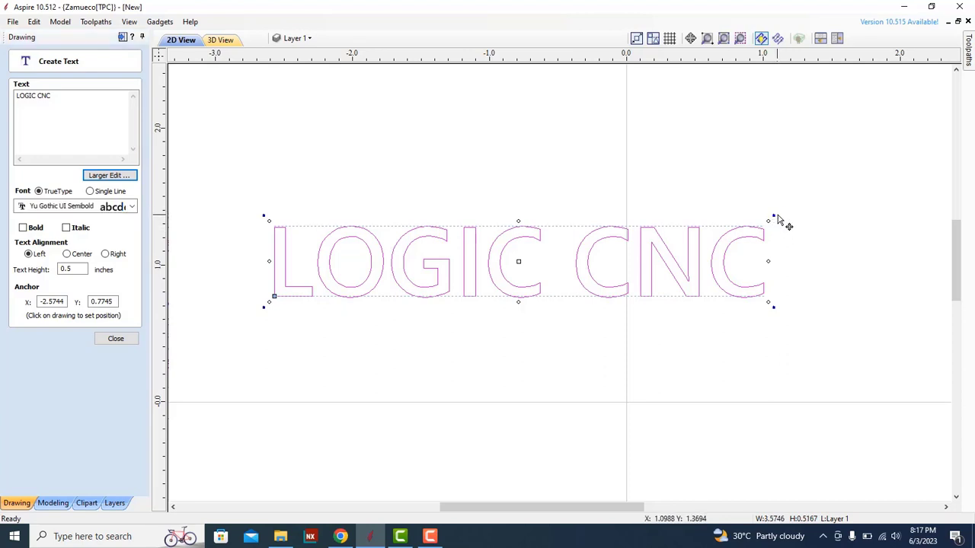
pyautogui.click(773, 216)
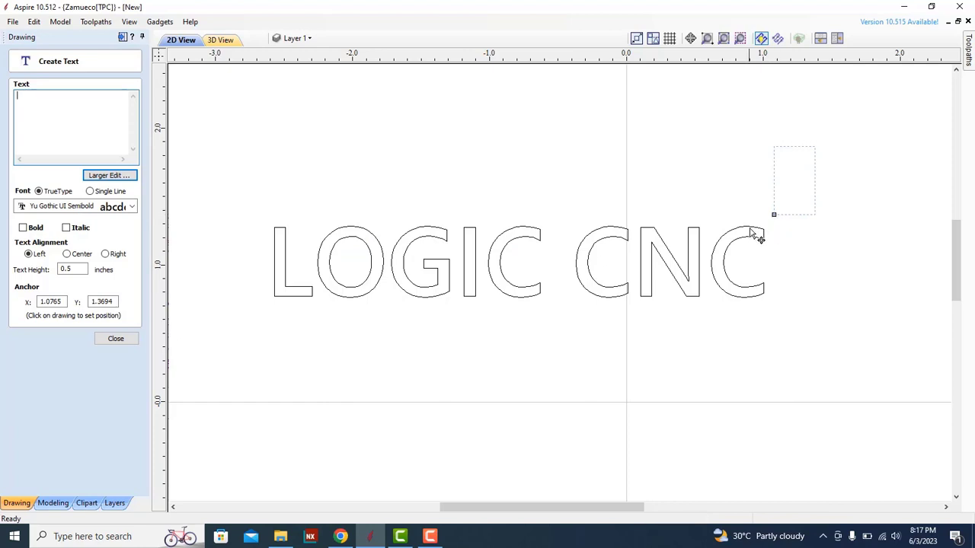
pyautogui.click(754, 228)
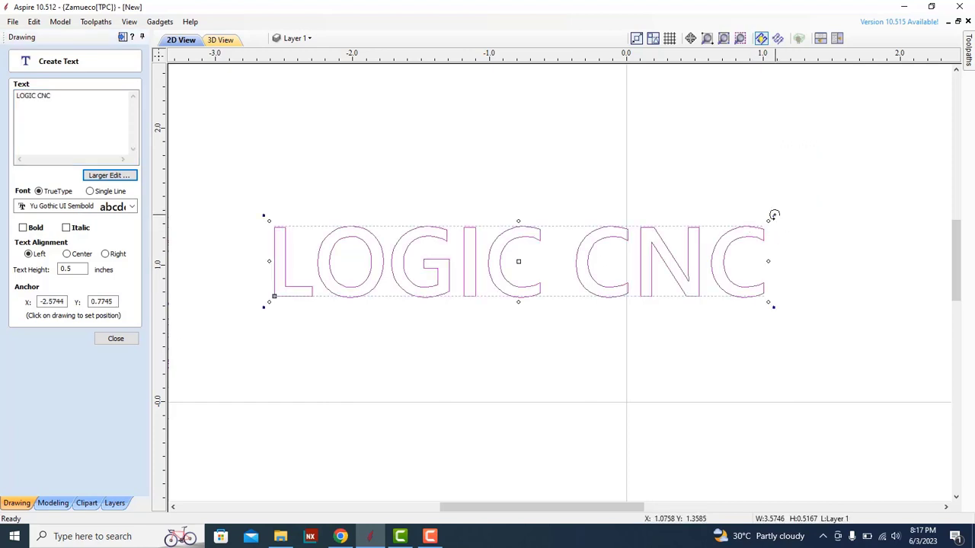
pyautogui.moveTo(772, 217); pyautogui.dragTo(749, 317)
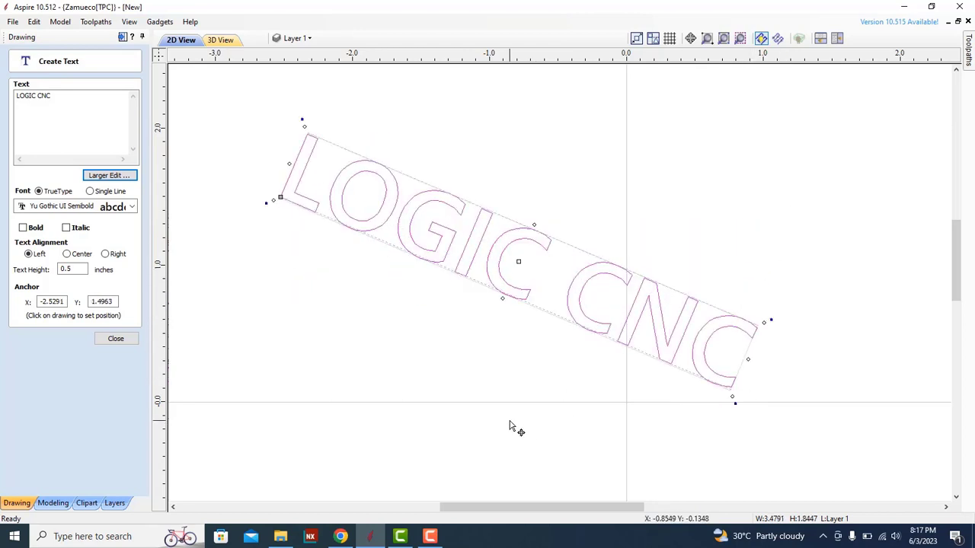
pyautogui.hotkey('ctrl', 'z')
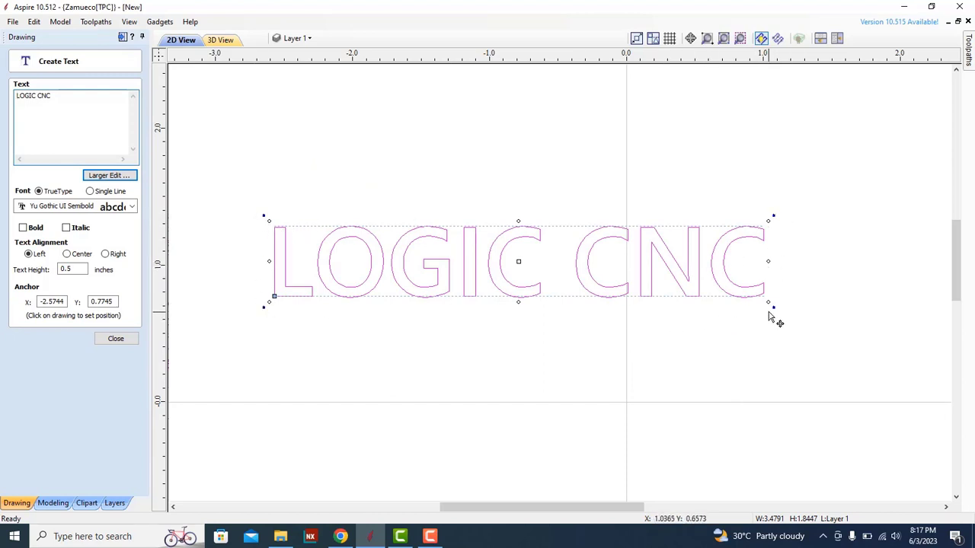
pyautogui.moveTo(775, 308); pyautogui.dragTo(744, 389)
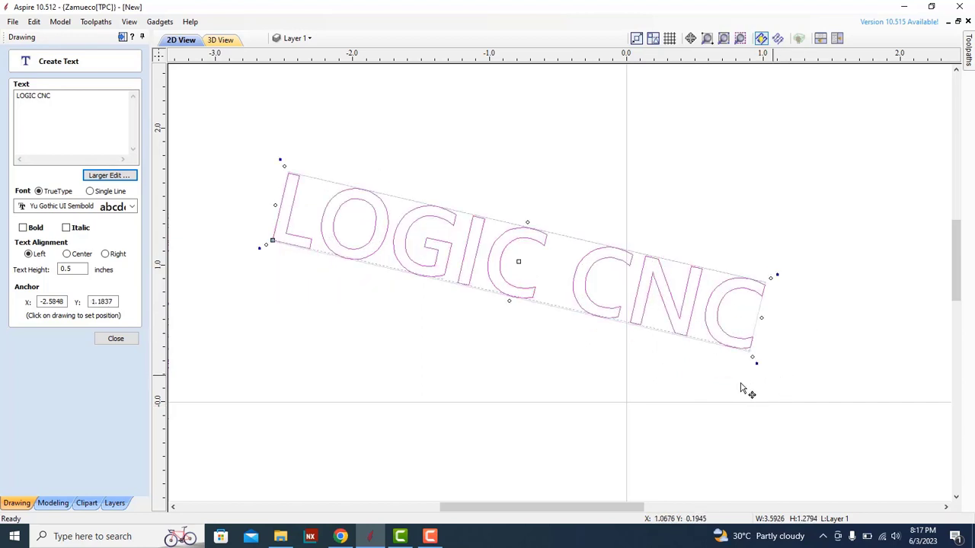
pyautogui.hotkey('ctrl', 'z')
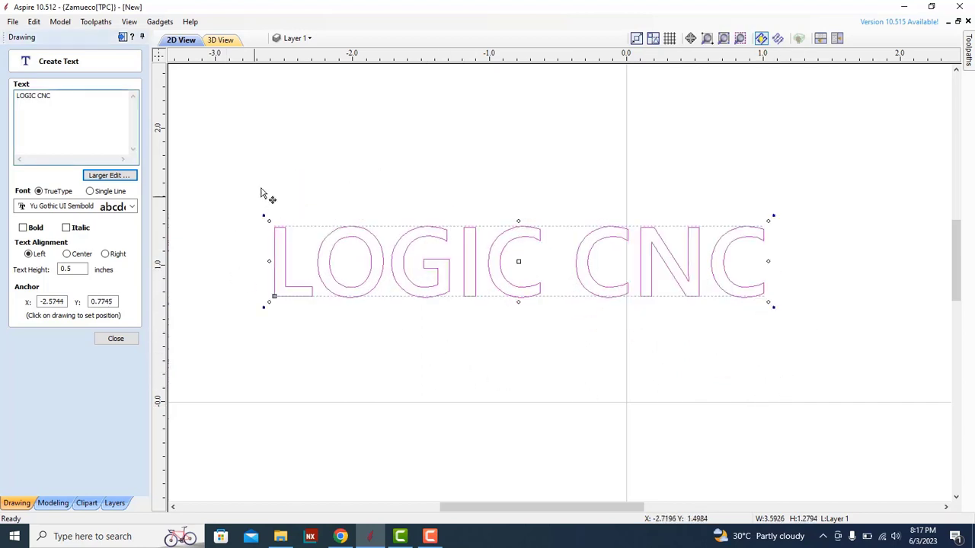
# Step: Stretch the LOGIC CNC text to about 4.33 inches wide and 1.48 inches high
pyautogui.click(341, 340)
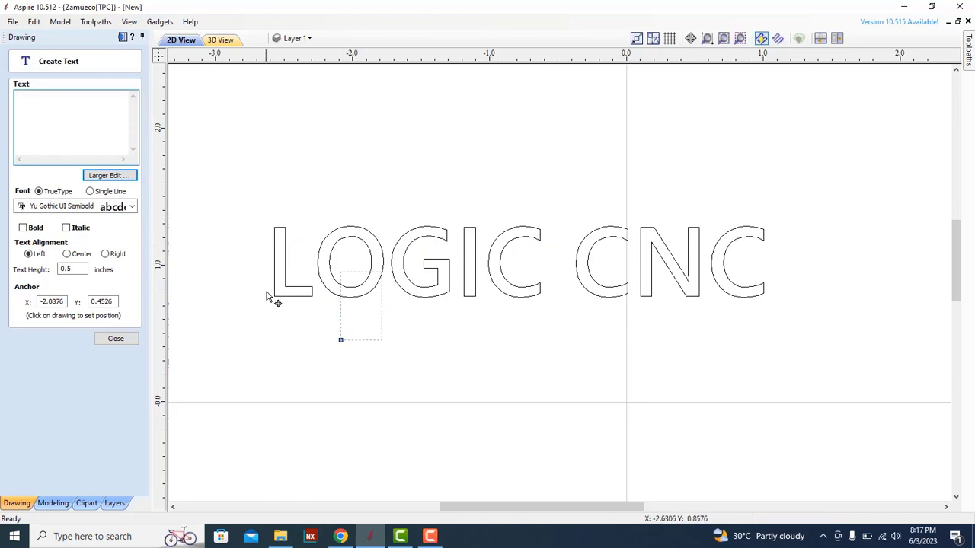
pyautogui.click(437, 297)
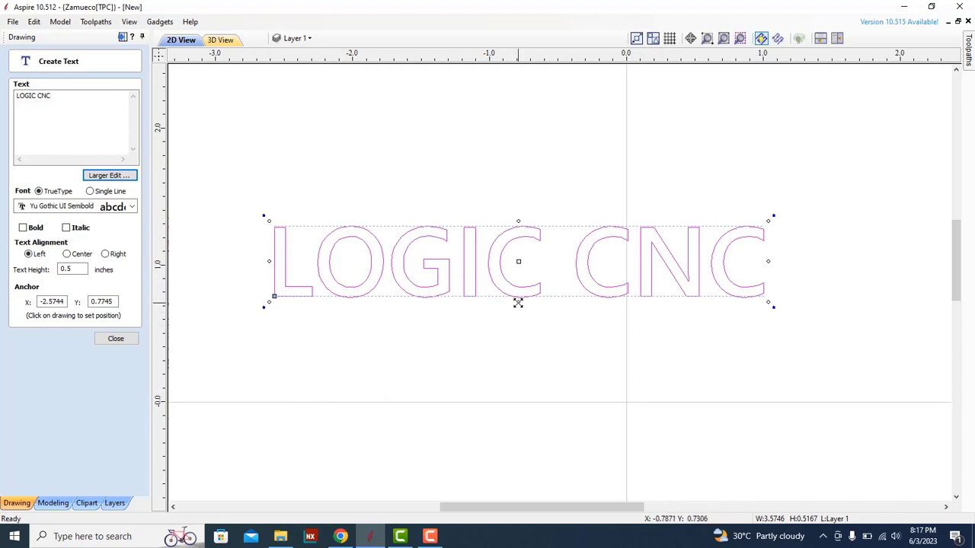
pyautogui.moveTo(518, 303); pyautogui.dragTo(519, 397)
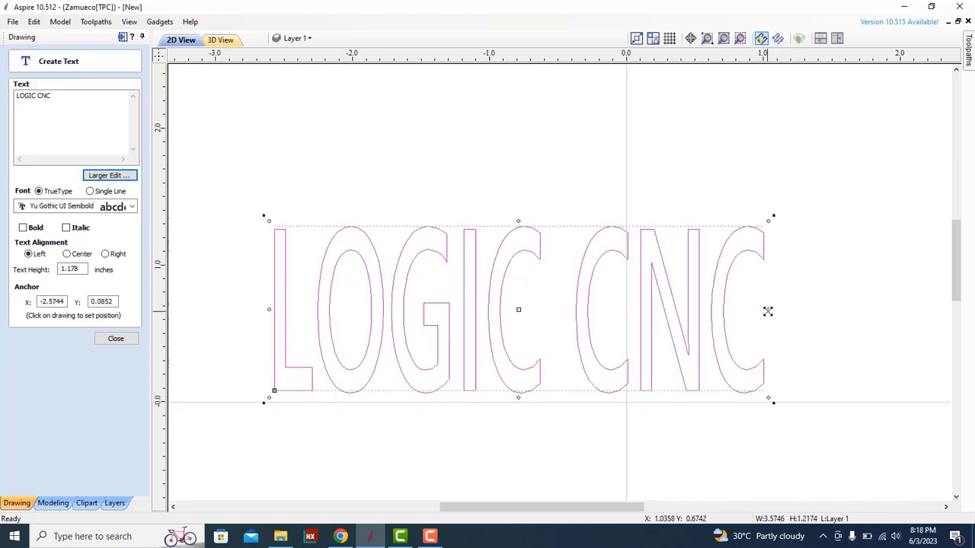
pyautogui.moveTo(767, 309); pyautogui.dragTo(871, 310)
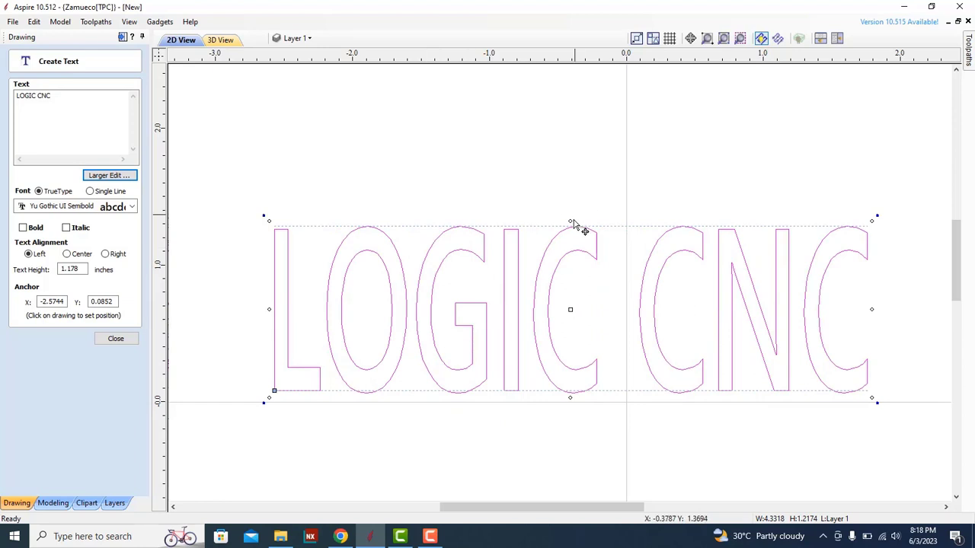
pyautogui.moveTo(570, 221); pyautogui.dragTo(579, 191)
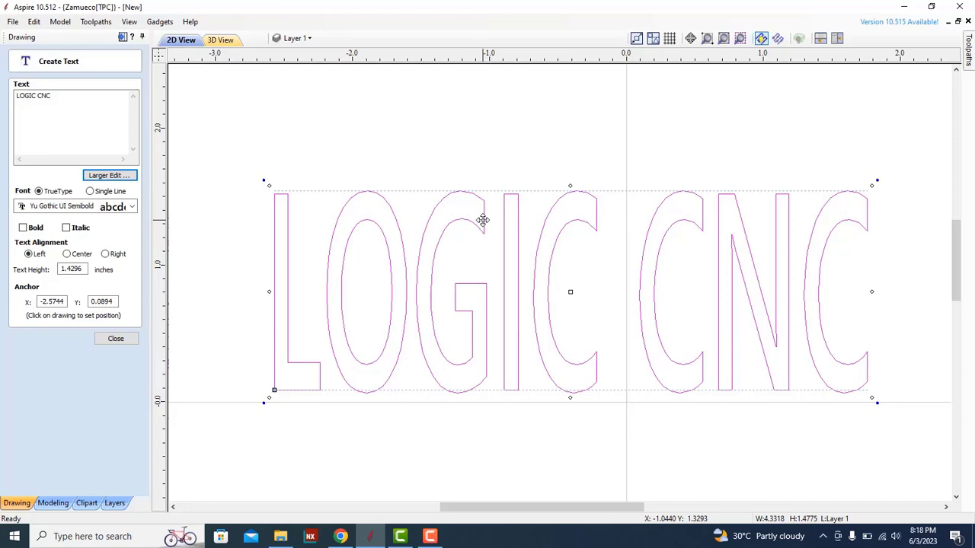
# Step: Move the stretched text up and to the left, to an anchor at about X -2.84, Y 0.54 inches
pyautogui.moveTo(483, 220); pyautogui.dragTo(447, 159)
pyautogui.scroll(-2, 465, 203)
pyautogui.scroll(-2, 467, 207)
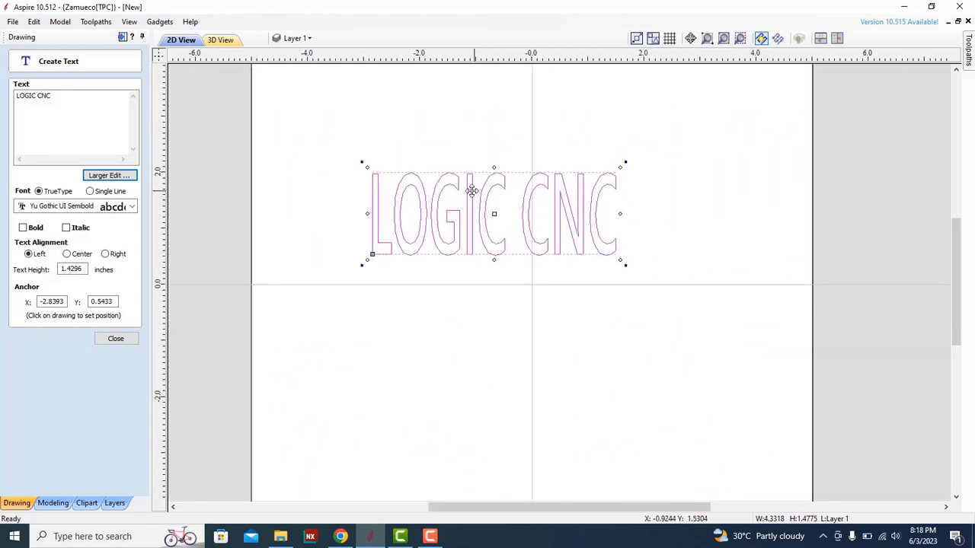
# Step: Move the LOGIC CNC text around to an anchor at about X -2.38, Y 0.72 inches, and try the Bold and Italic styles on it
pyautogui.moveTo(480, 202); pyautogui.dragTo(646, 349)
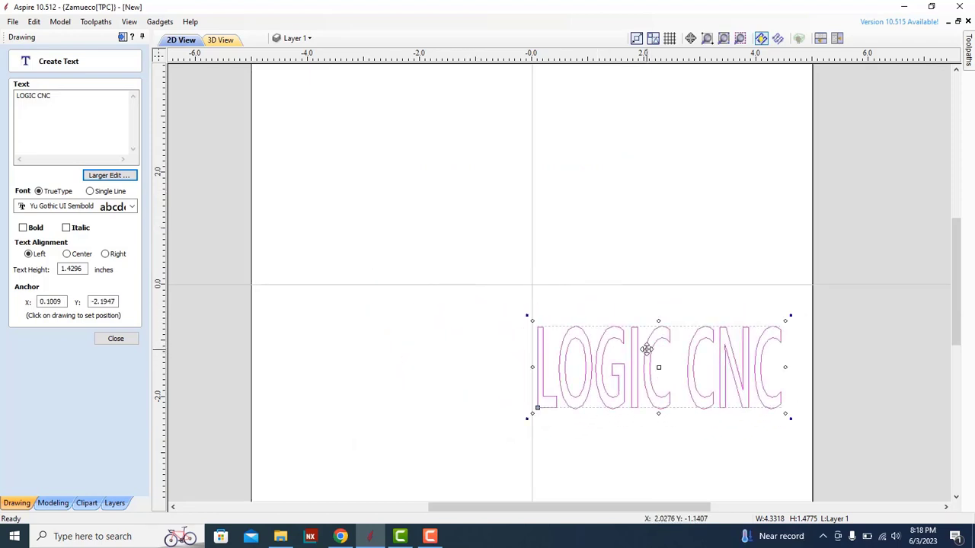
pyautogui.moveTo(638, 341); pyautogui.dragTo(498, 176)
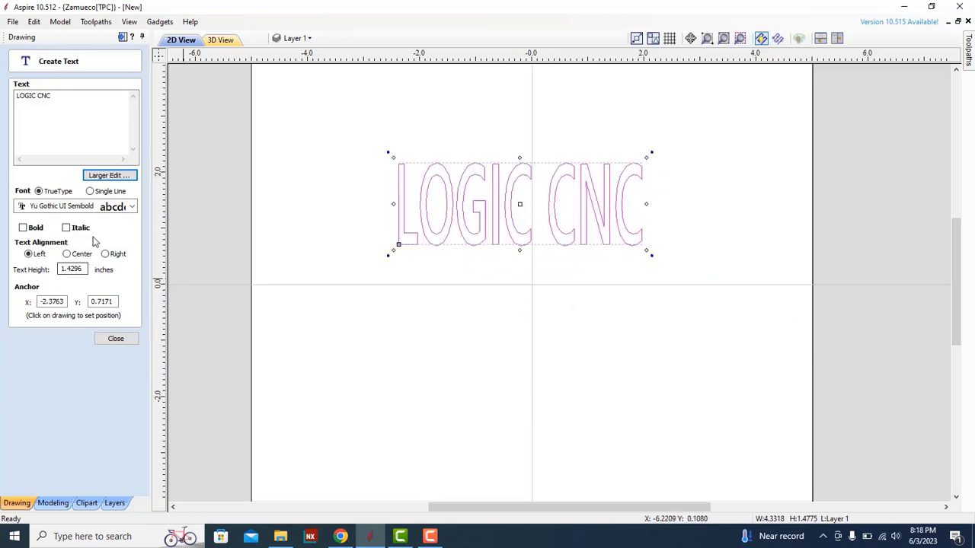
pyautogui.click(24, 228)
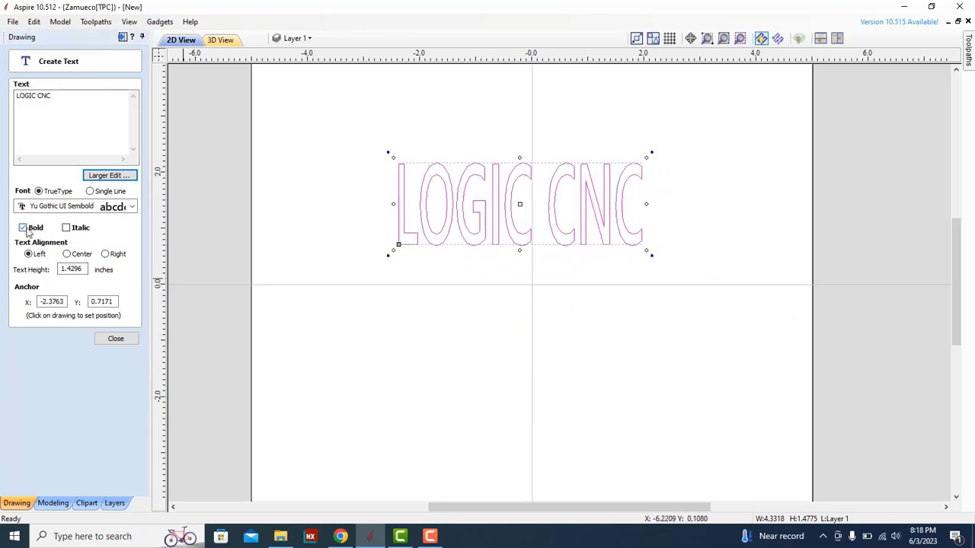
pyautogui.click(68, 228)
# Step: Set the LOGIC CNC text alignment to Center, compare it with Right, and return to Center
pyautogui.click(67, 254)
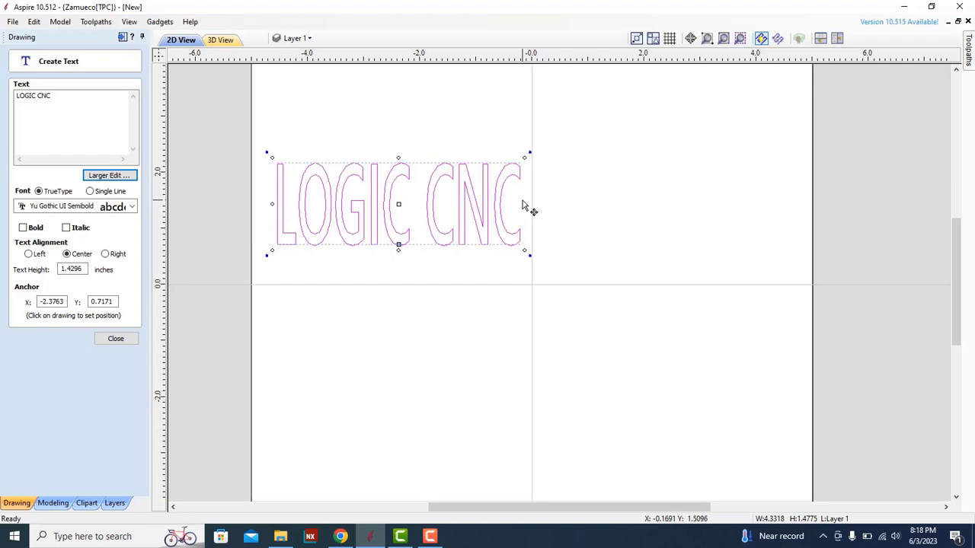
pyautogui.click(106, 254)
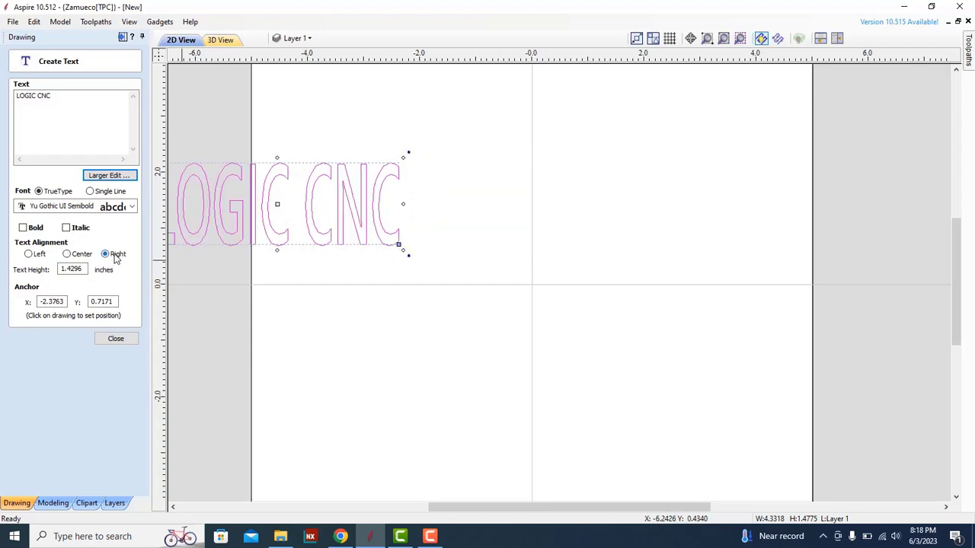
pyautogui.click(67, 255)
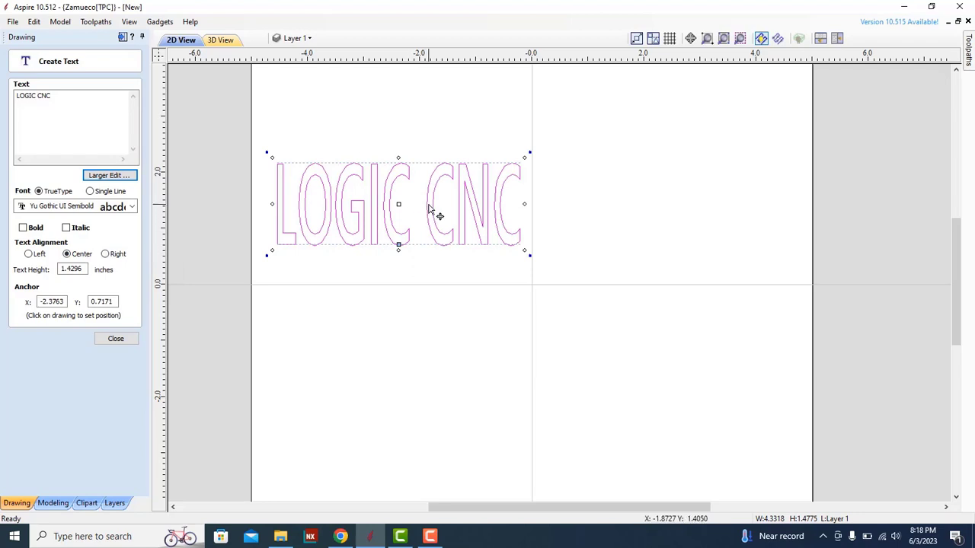
# Step: Reselect the centred text and move it right to an anchor at about X -0.22, Y 0.42 inches
pyautogui.click(460, 190)
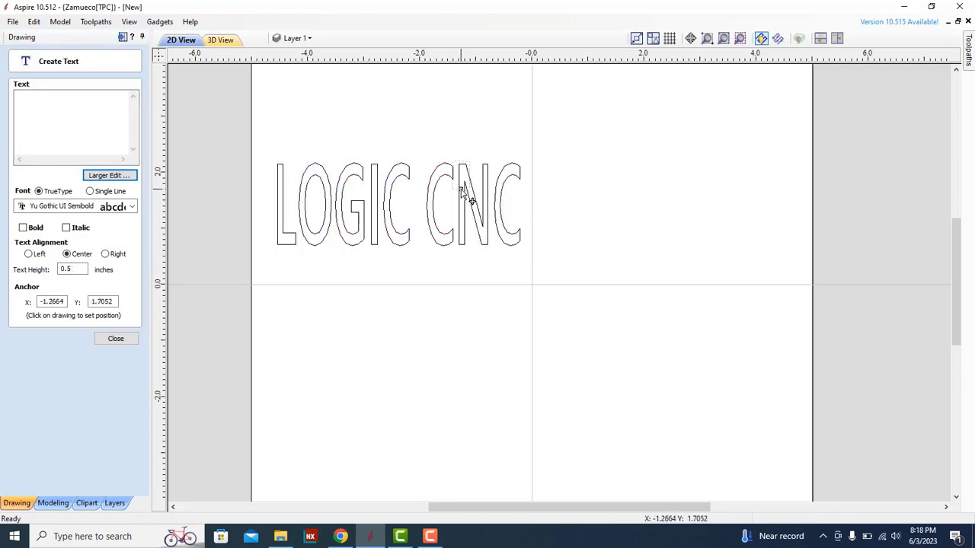
pyautogui.click(486, 211)
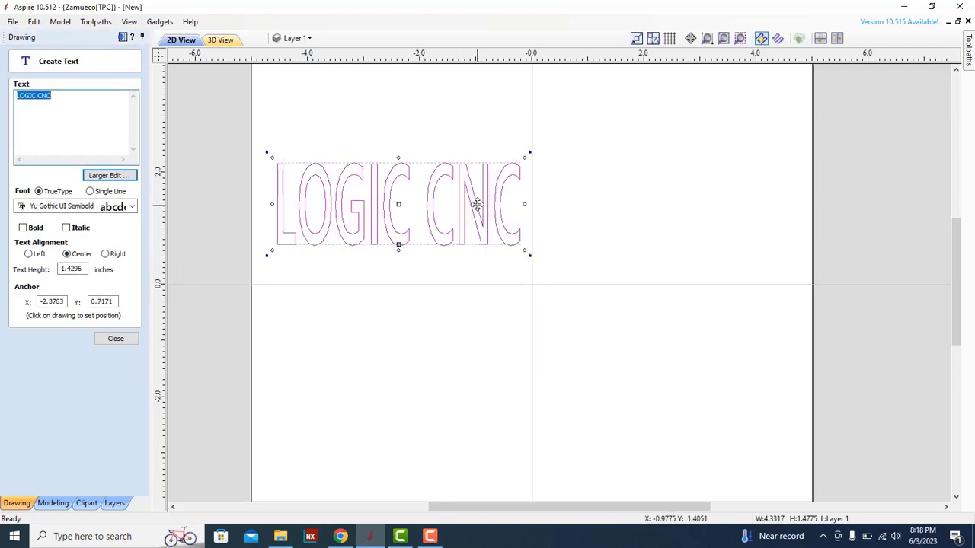
pyautogui.moveTo(476, 204); pyautogui.dragTo(597, 221)
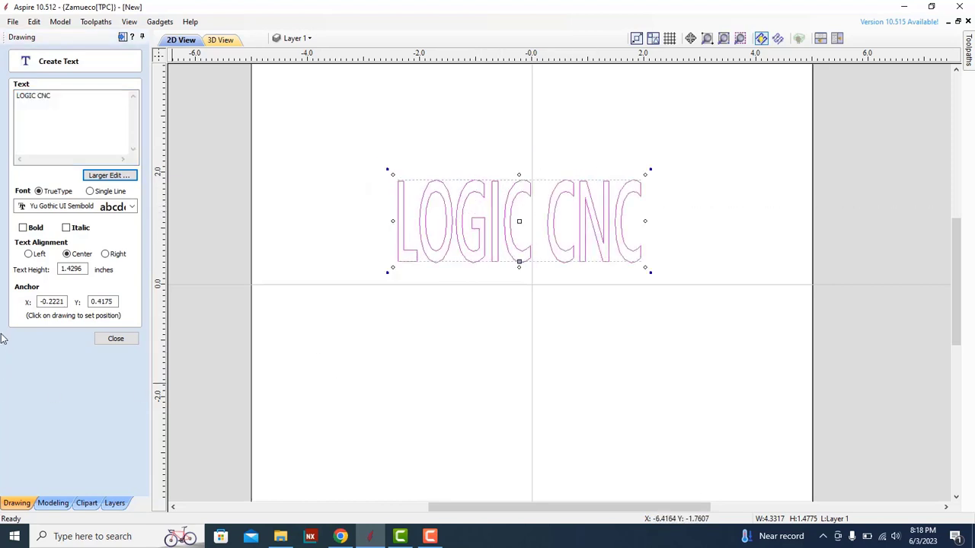
# Step: Try text heights of 24 and 4 inches on LOGIC CNC, and settle on a height of 2 inches
pyautogui.doubleClick(85, 268)
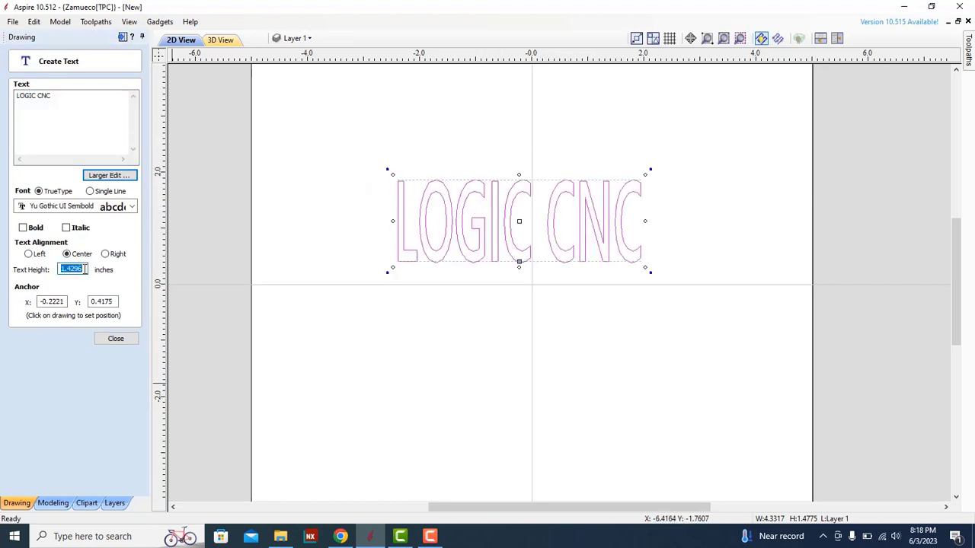
pyautogui.write('2')
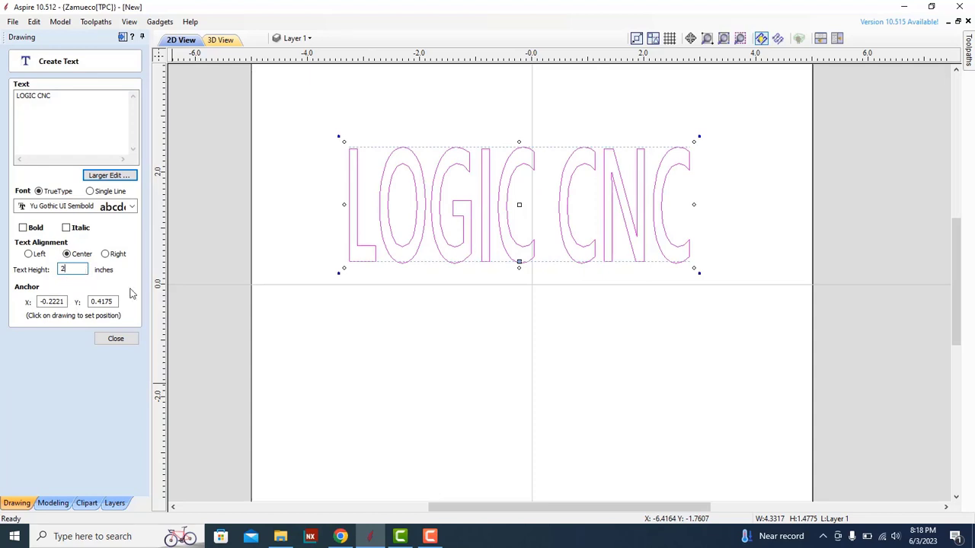
pyautogui.write('4')
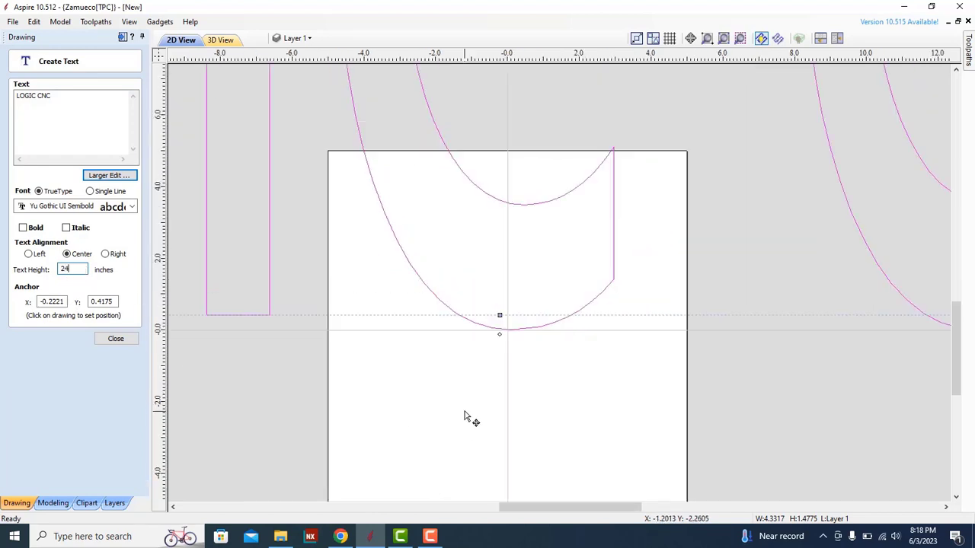
pyautogui.scroll(-2, 461, 419)
pyautogui.press('BackSpace')
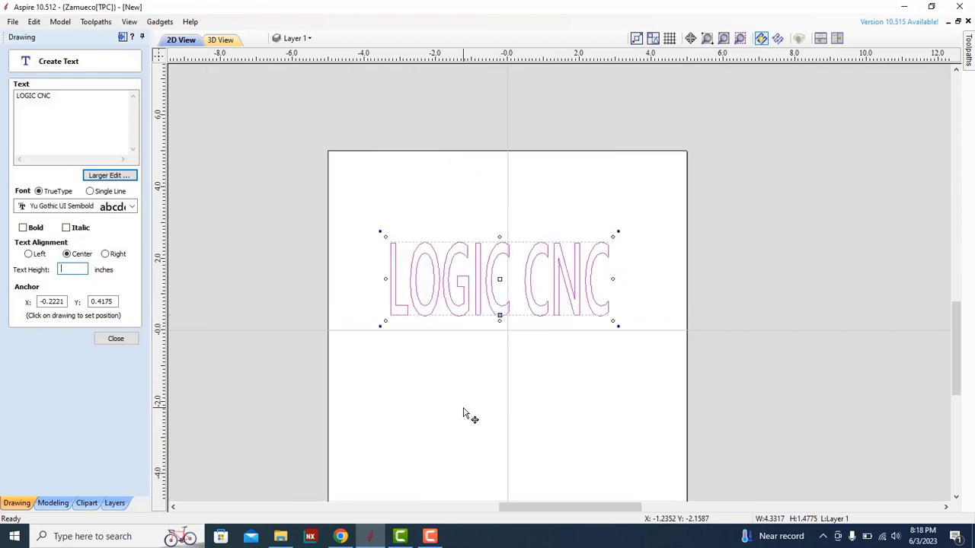
pyautogui.write('4')
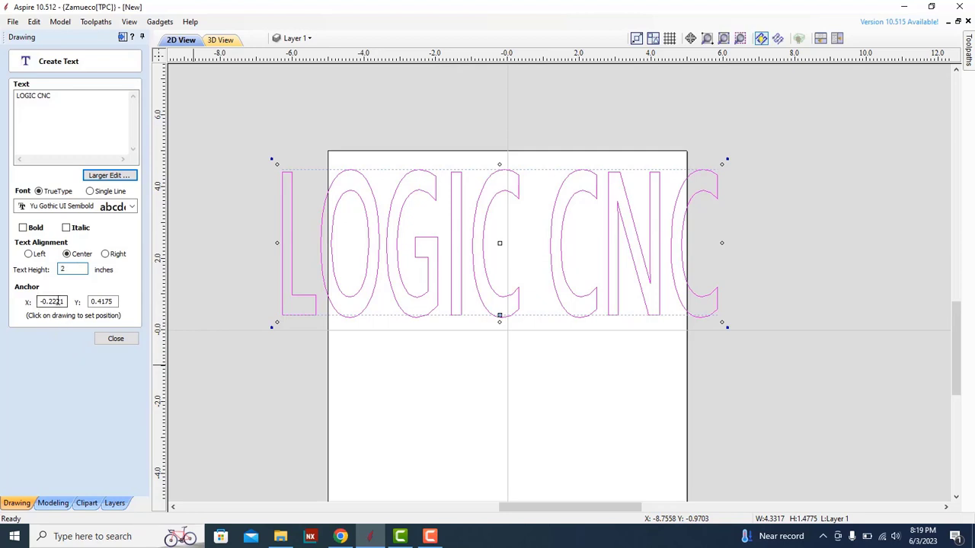
# Step: Set the text's anchor to X 0 and Y 0 inches
pyautogui.doubleClick(64, 302)
pyautogui.write('-0')
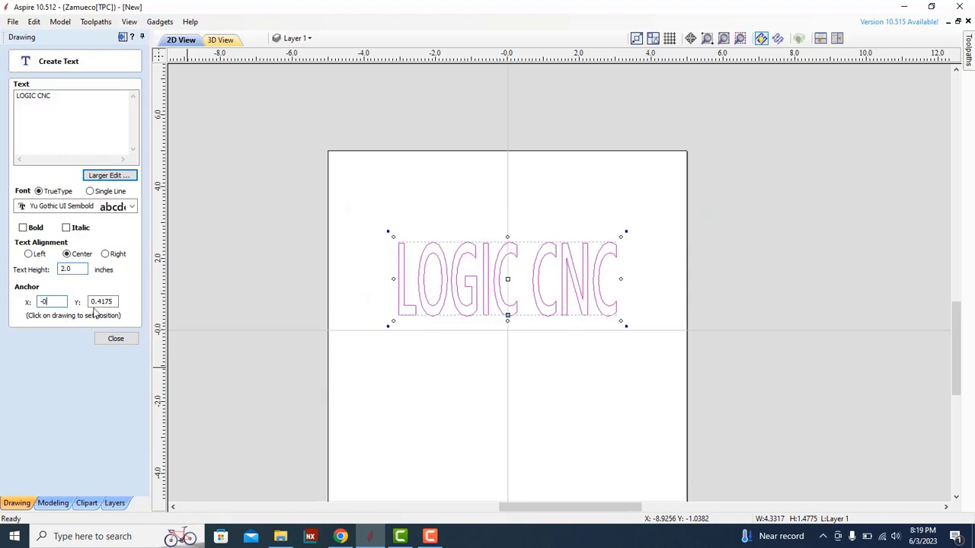
pyautogui.doubleClick(113, 301)
pyautogui.write('0')
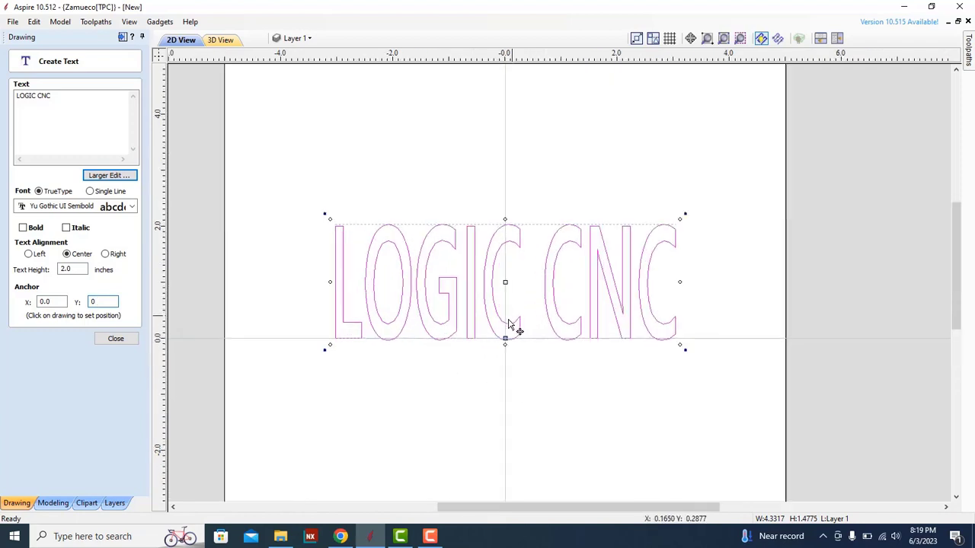
# Step: Try an anchor Y of 1 inch, set it to -1 inch, and finish the LOGIC CNC text without keeping it selected
pyautogui.scroll(2, 508, 321)
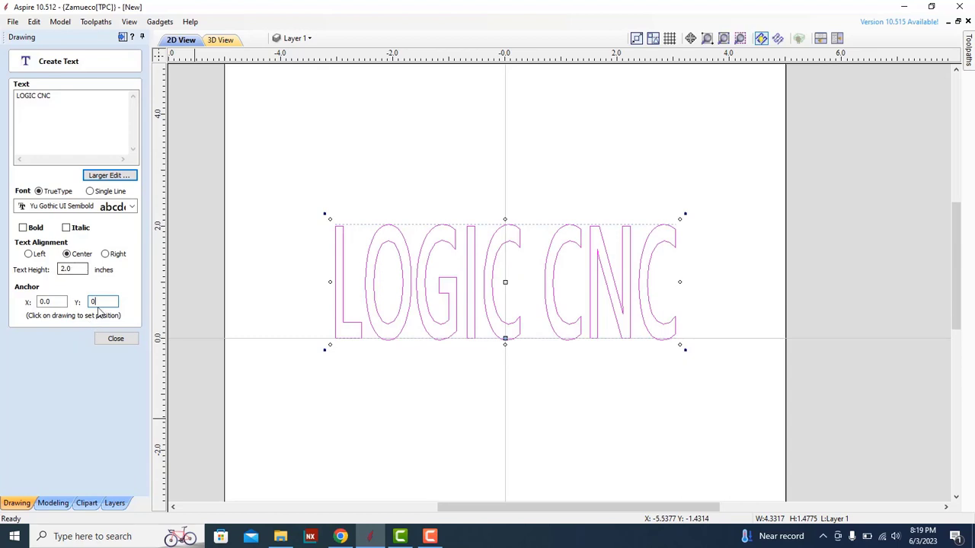
pyautogui.write('1')
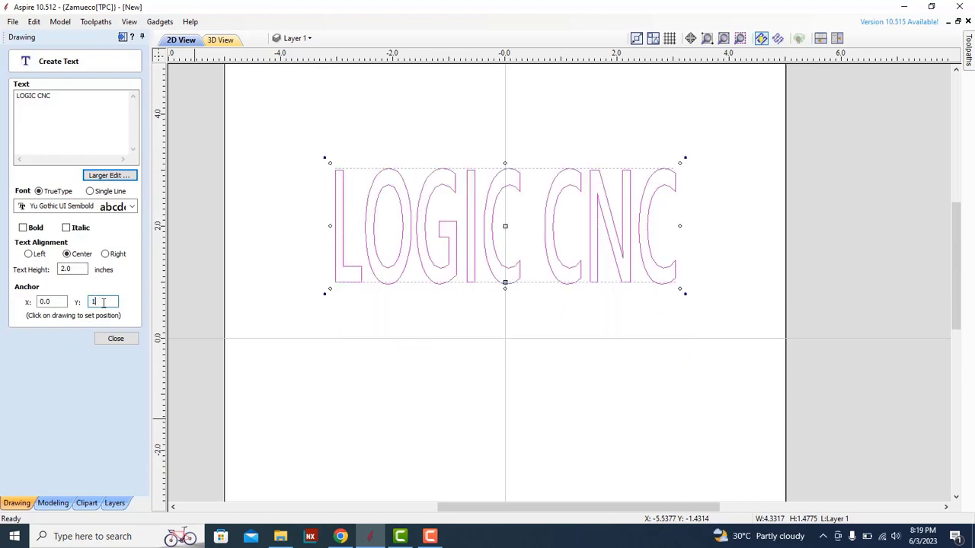
pyautogui.press('BackSpace')
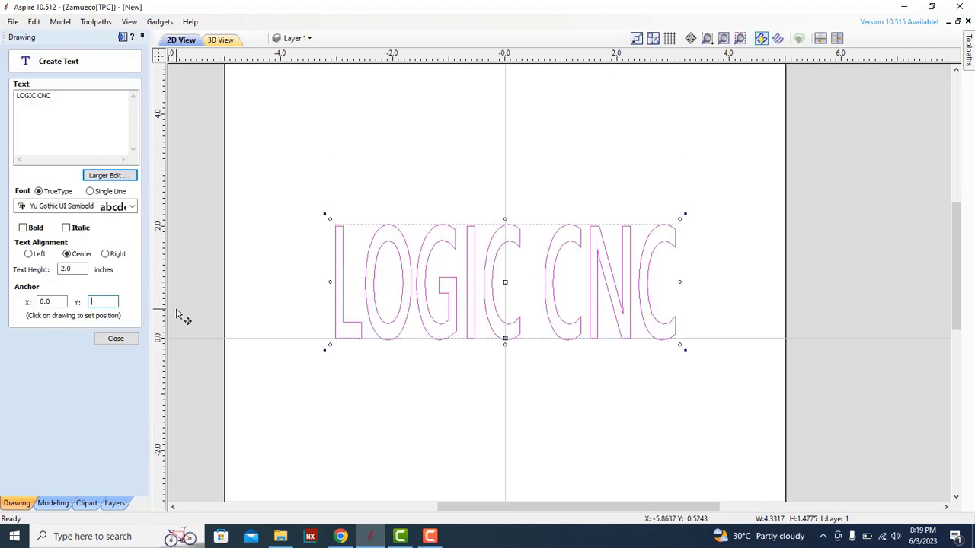
pyautogui.write('-1')
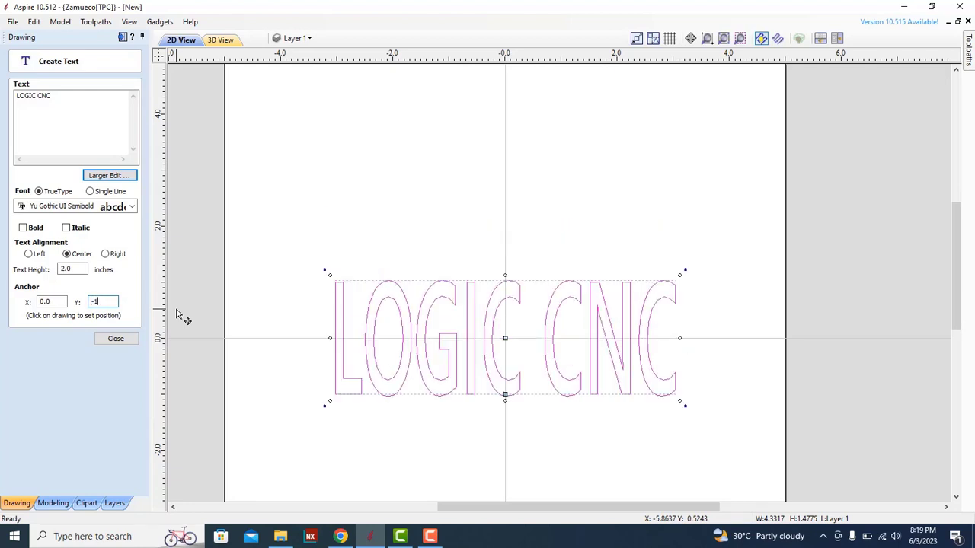
pyautogui.scroll(-2, 452, 330)
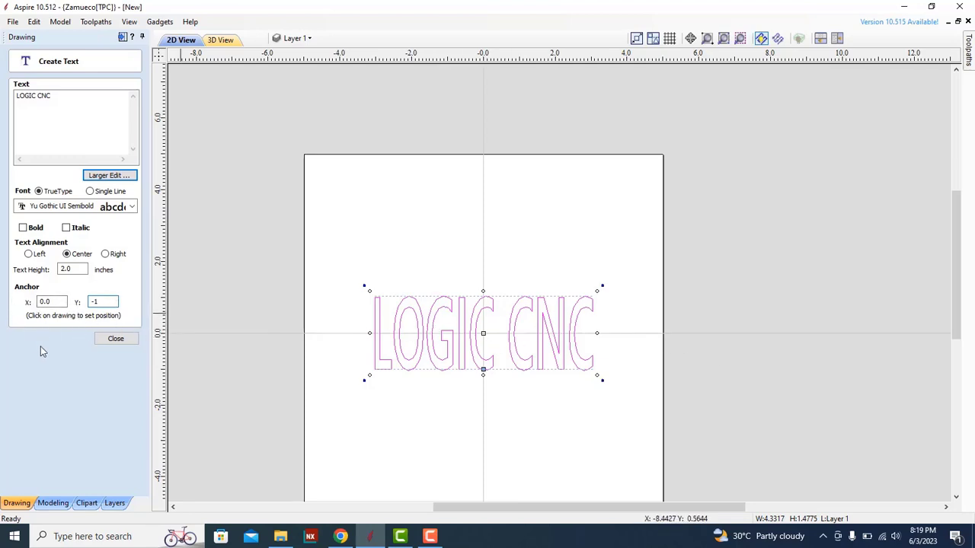
pyautogui.click(124, 339)
pyautogui.click(404, 274)
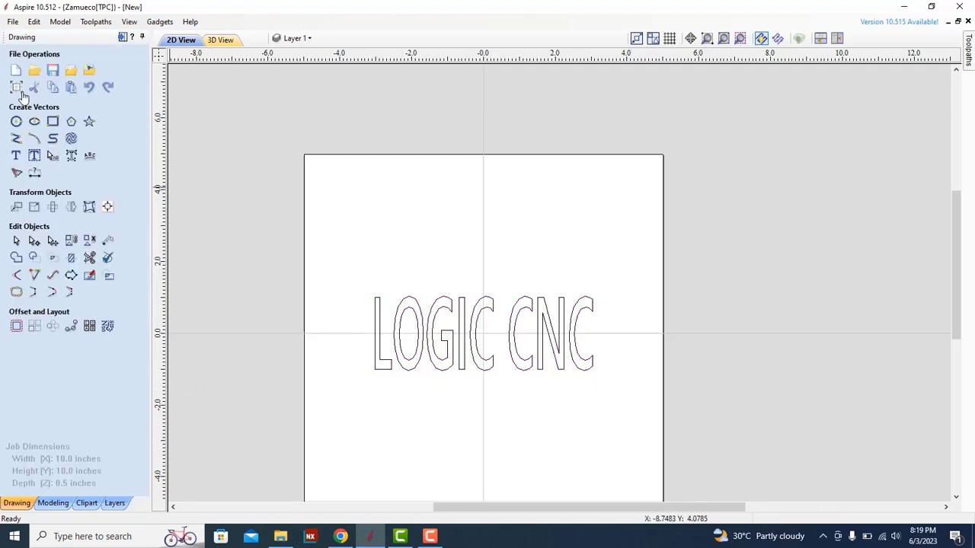
# Step: Draw a square-cornered rectangle about 5.2 inches wide and 2.2 inches high above the LOGIC CNC text
pyautogui.click(52, 122)
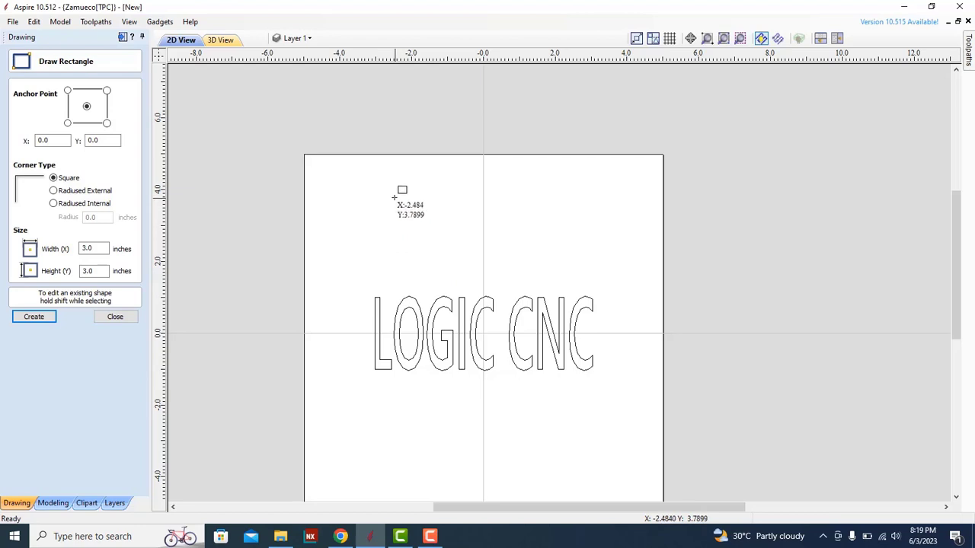
pyautogui.moveTo(395, 195); pyautogui.dragTo(583, 274)
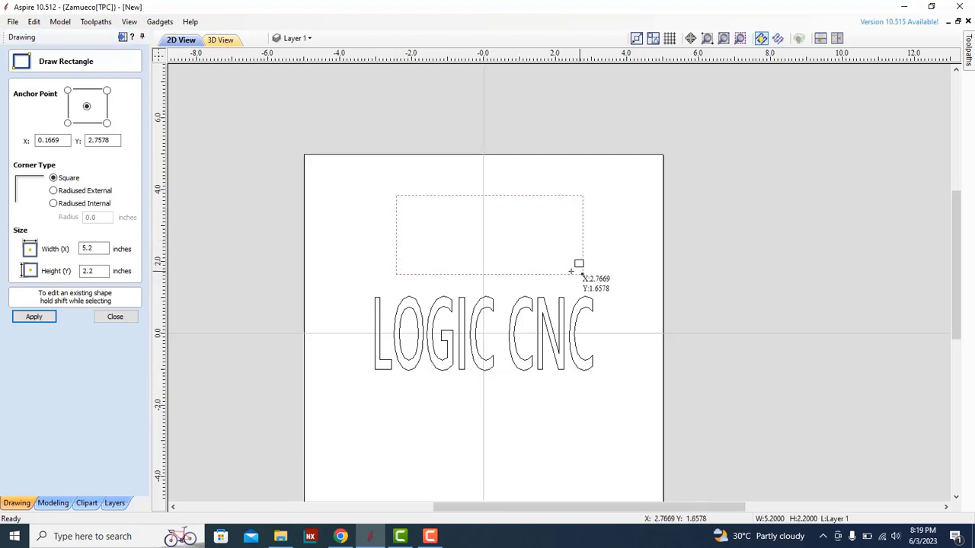
pyautogui.click(34, 317)
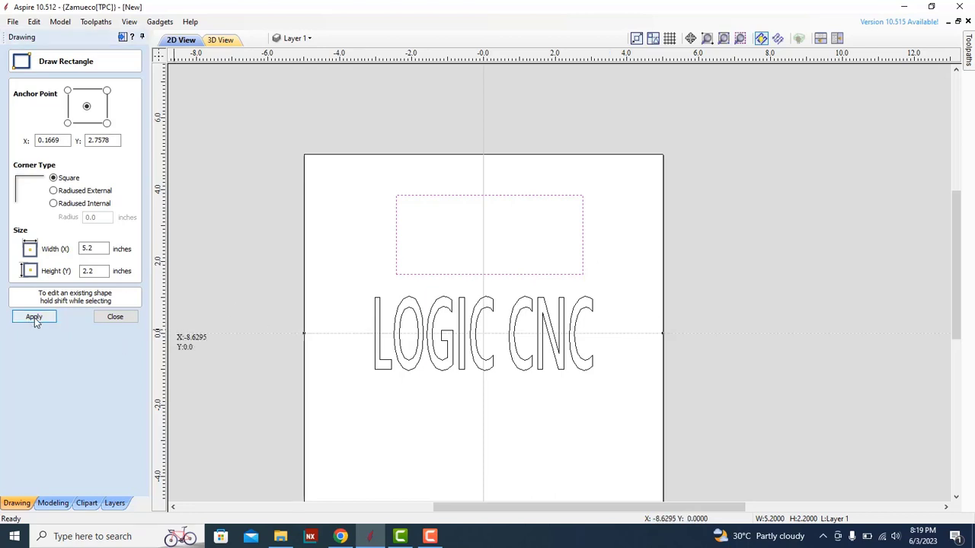
pyautogui.click(115, 317)
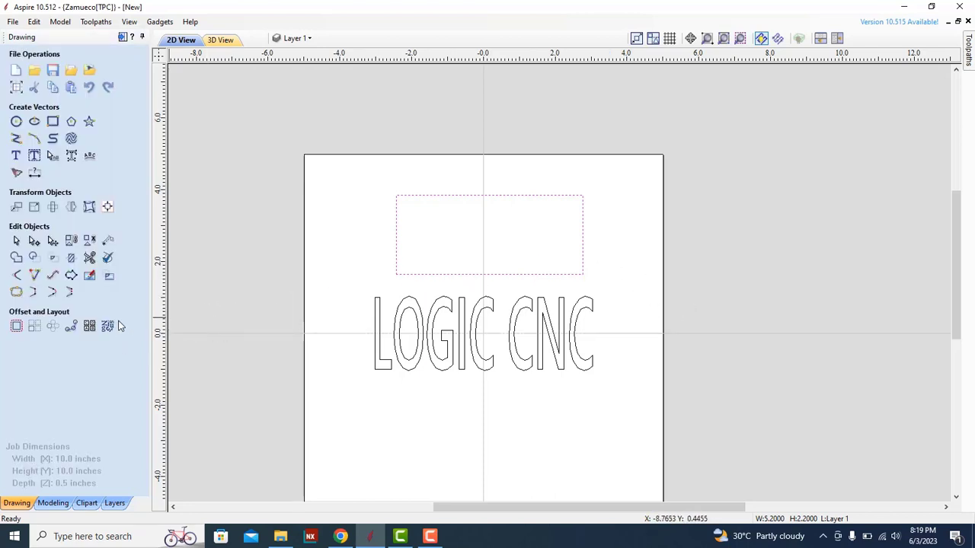
pyautogui.click(367, 244)
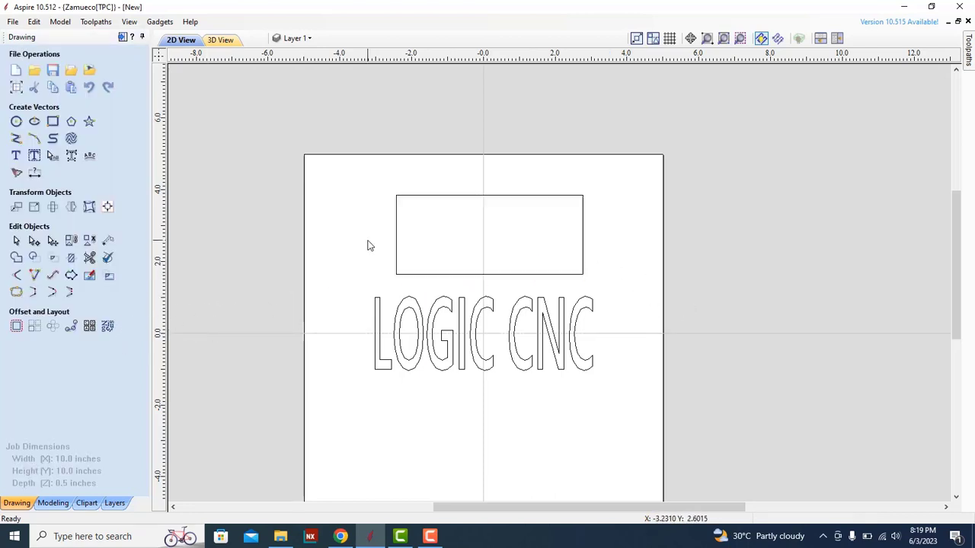
# Step: Create the text LOGIC CNC inside the rectangle with Draw Text within a vector box, checking the larger text editor before finishing
pyautogui.click(34, 156)
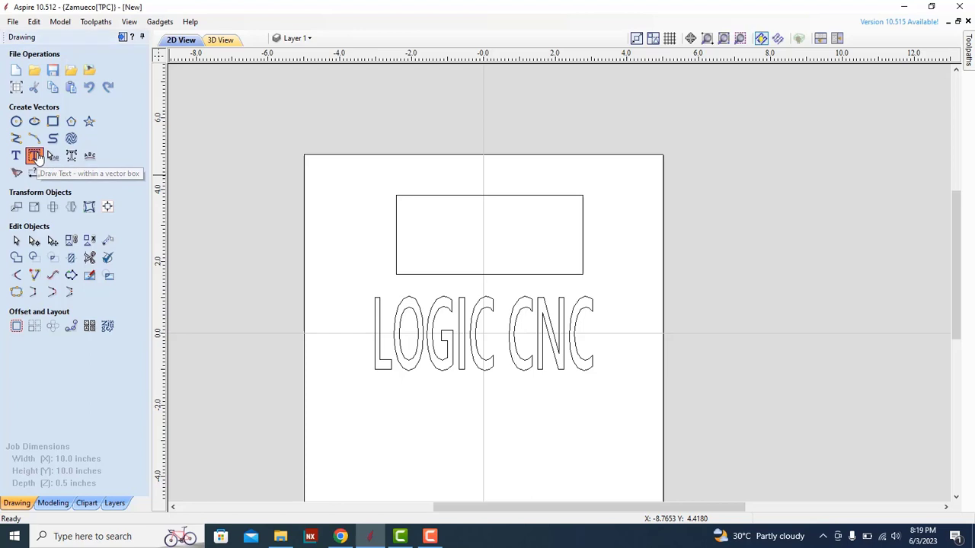
pyautogui.click(447, 274)
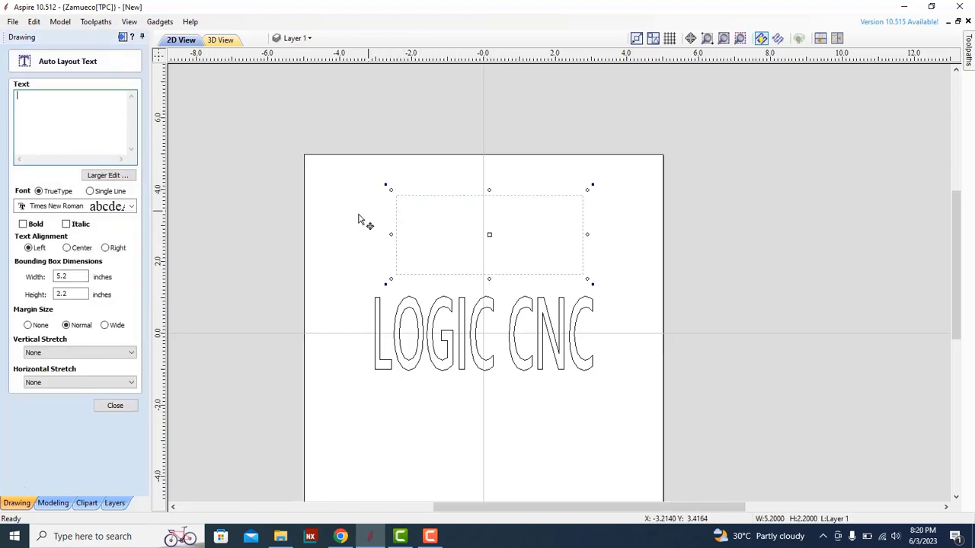
pyautogui.click(70, 148)
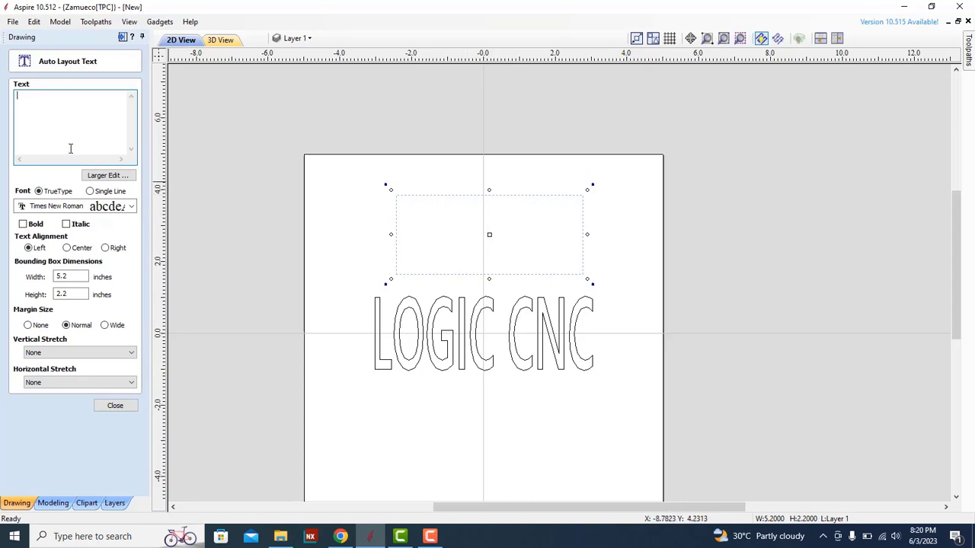
pyautogui.write('LOGIC')
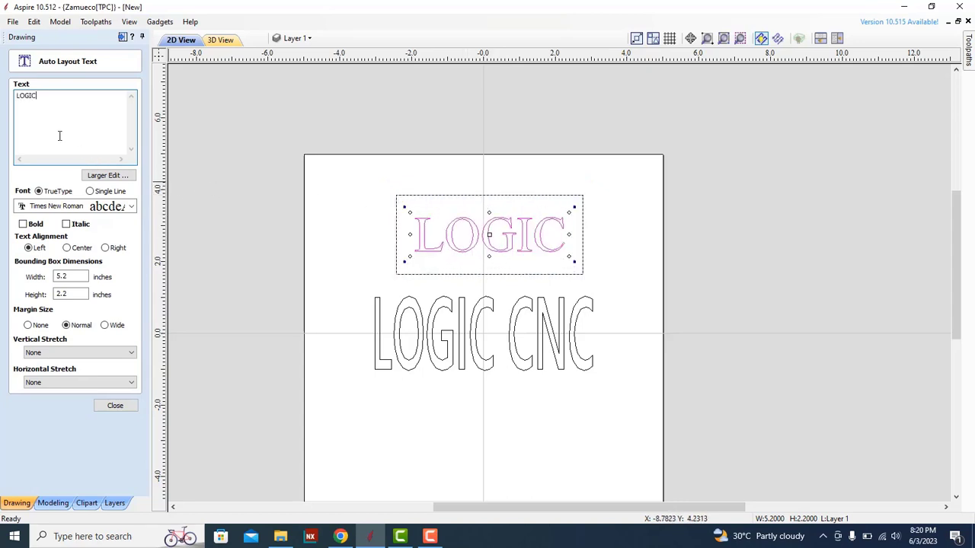
pyautogui.write(' CNC')
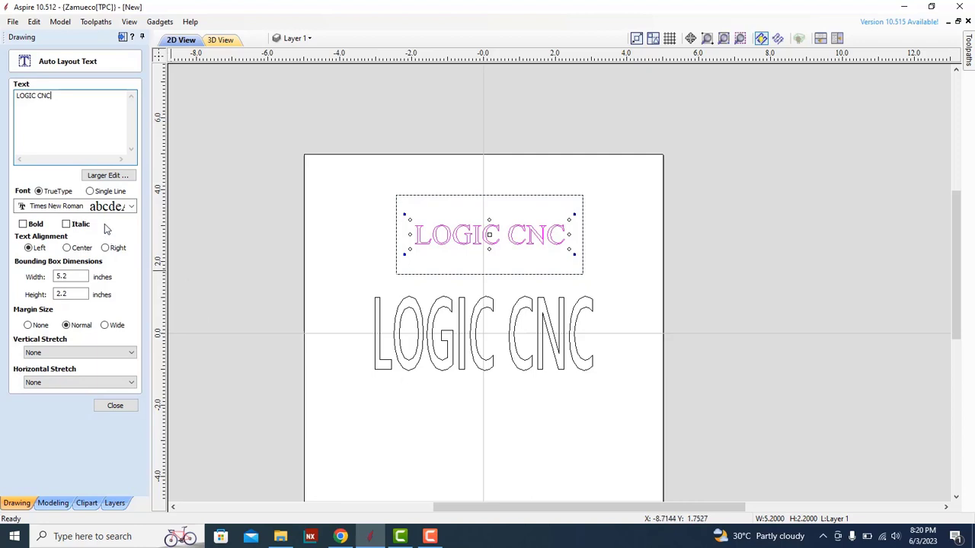
pyautogui.click(111, 176)
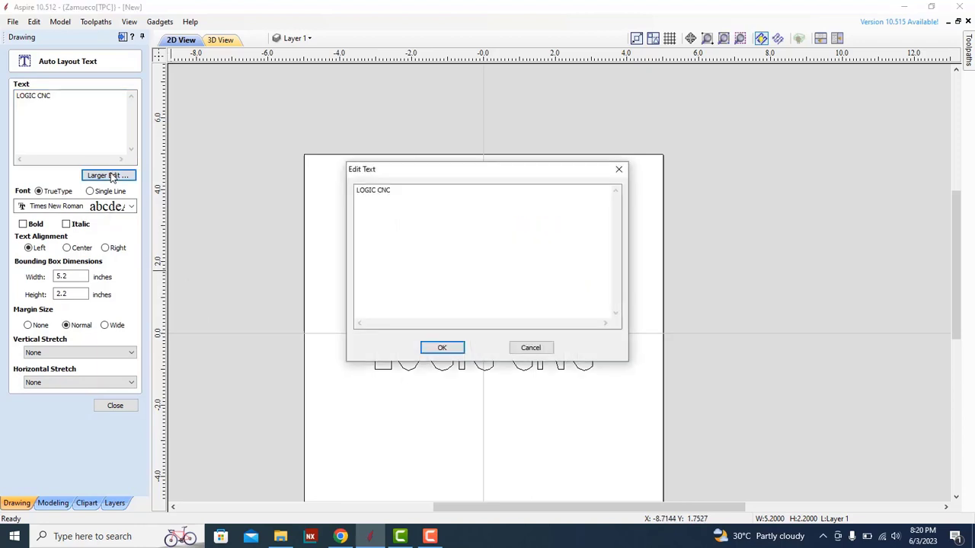
pyautogui.click(531, 347)
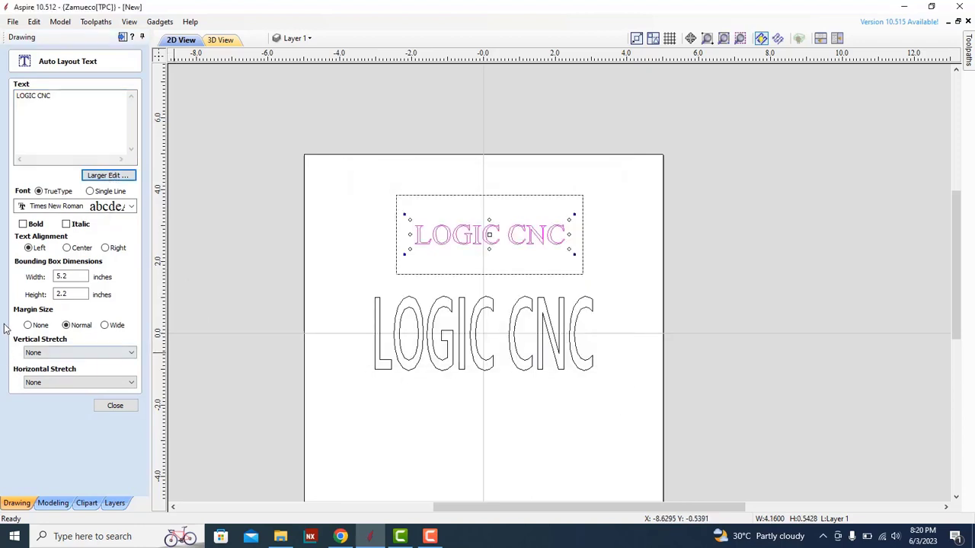
pyautogui.click(113, 406)
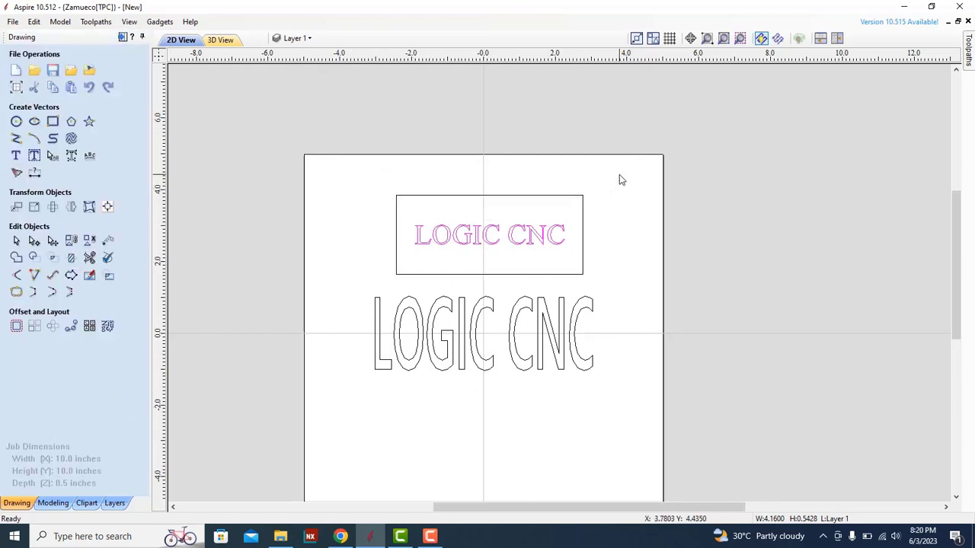
# Step: Delete the rectangle and the LOGIC CNC text inside it
pyautogui.moveTo(619, 175); pyautogui.dragTo(374, 275)
pyautogui.press('Delete')
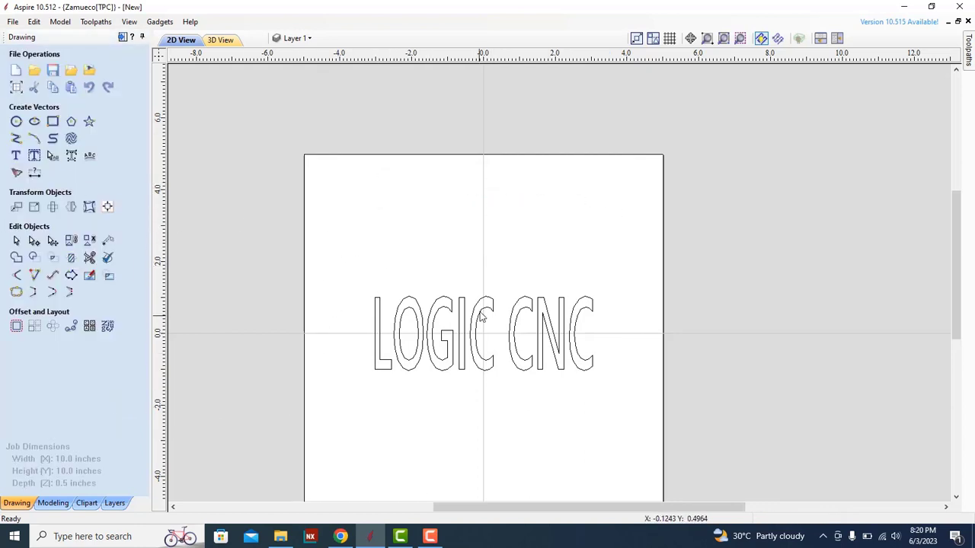
# Step: Scale the remaining LOGIC CNC text down to about 3.44 by 1.17 inches and move it to the upper half of the job area
pyautogui.click(449, 303)
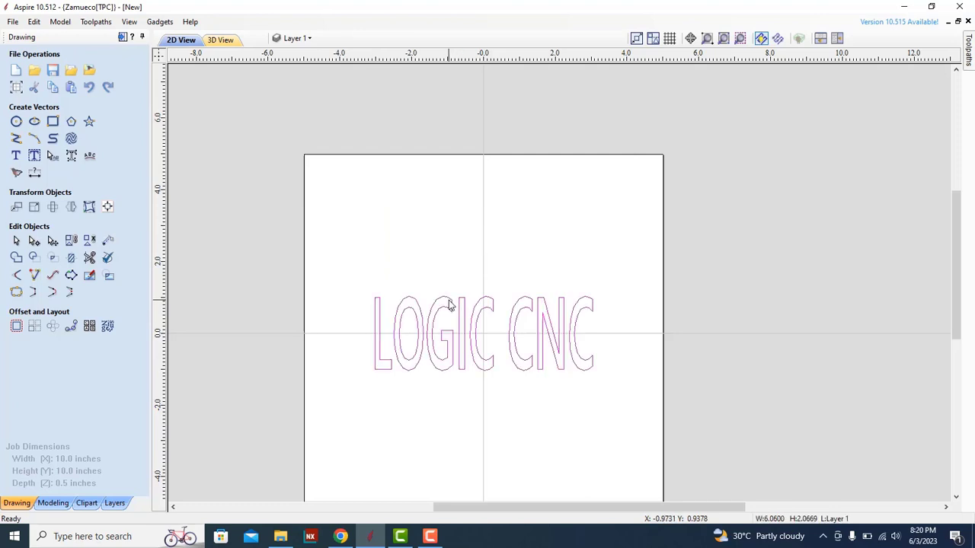
pyautogui.click(449, 303)
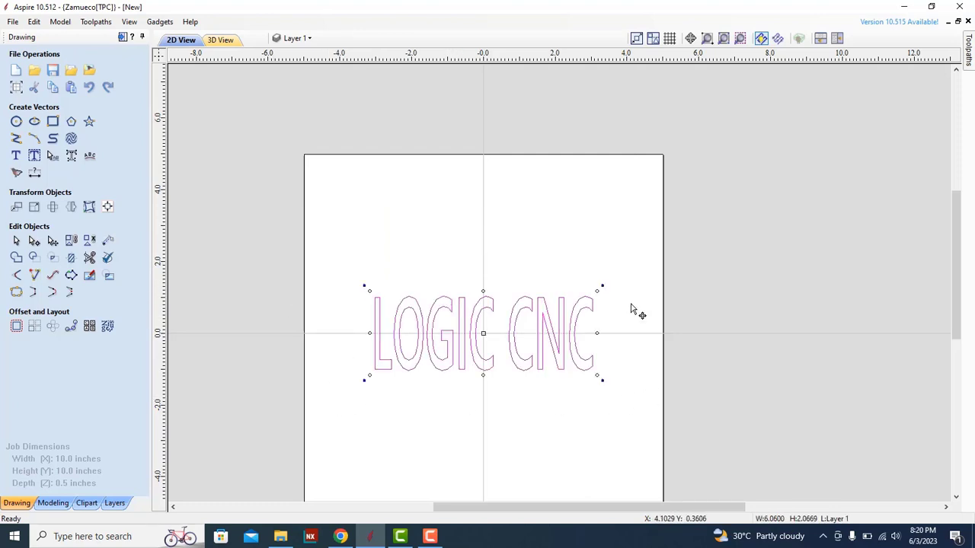
pyautogui.moveTo(600, 287); pyautogui.dragTo(512, 322)
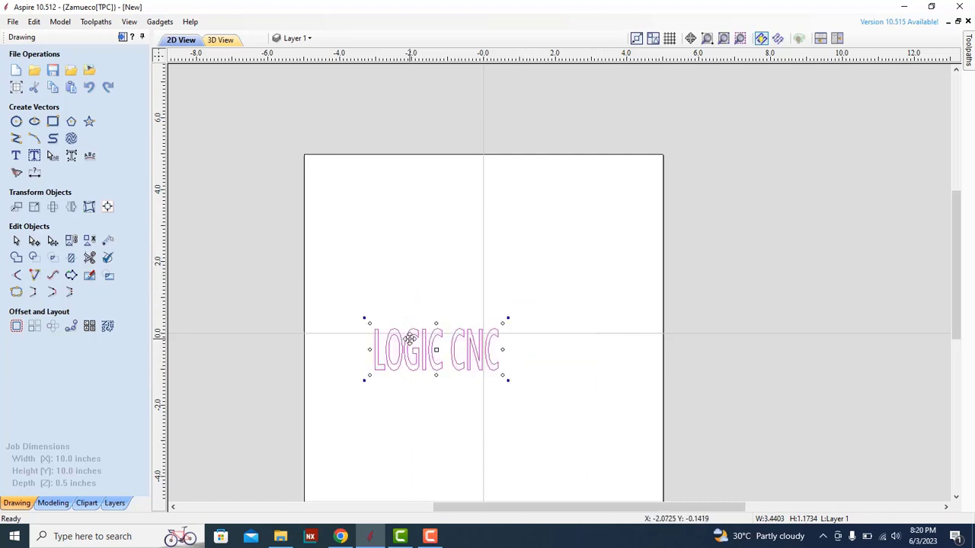
pyautogui.moveTo(411, 338); pyautogui.dragTo(449, 226)
pyautogui.click(386, 307)
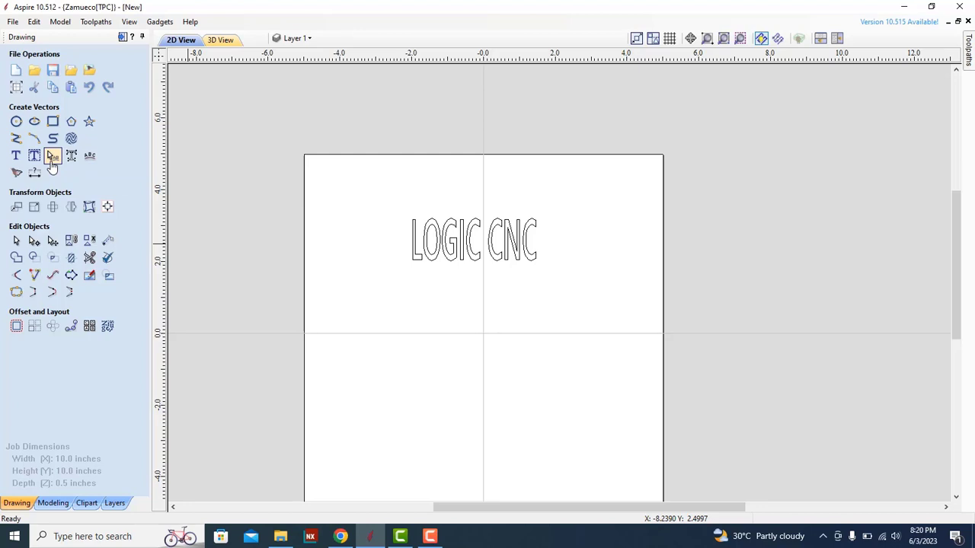
# Step: Widen the gap between the letters L and O of the LOGIC CNC text with interactive letter-spacing editing
pyautogui.scroll(3, 432, 241)
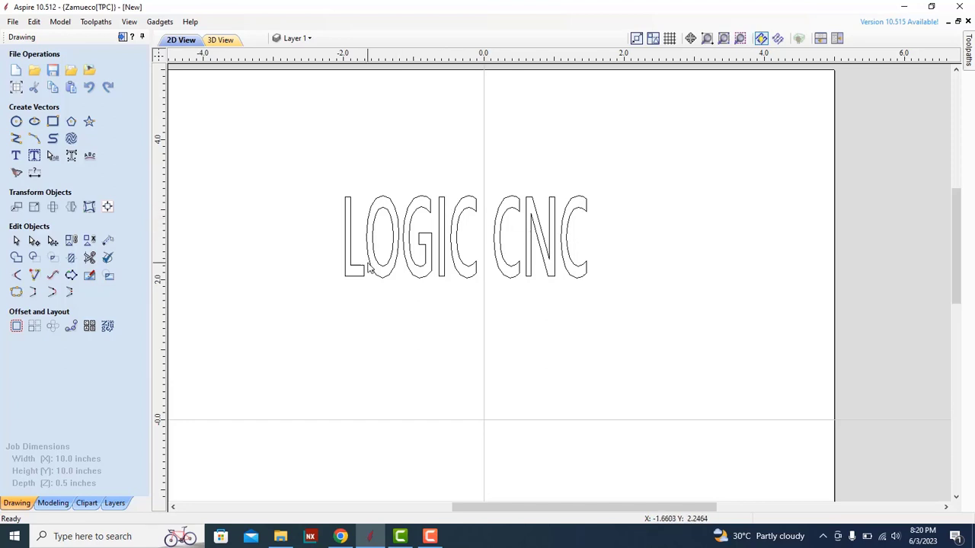
pyautogui.click(53, 157)
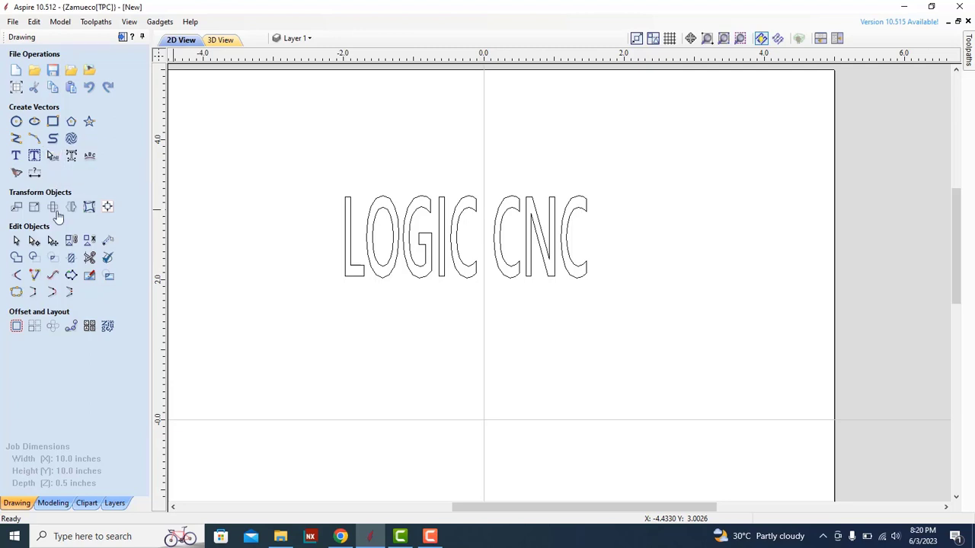
pyautogui.click(351, 275)
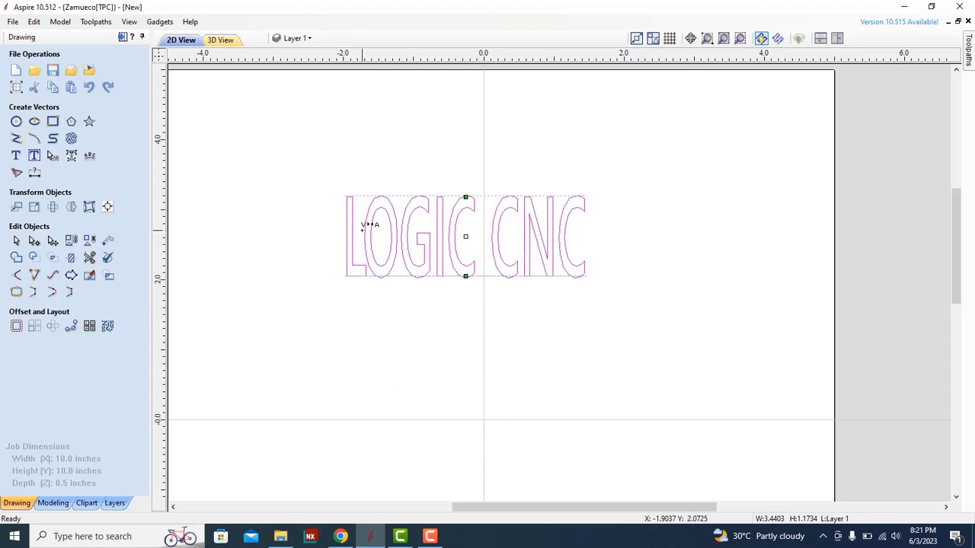
pyautogui.click(362, 230)
pyautogui.keyDown('shift'); pyautogui.click(362, 230); pyautogui.keyUp('shift')
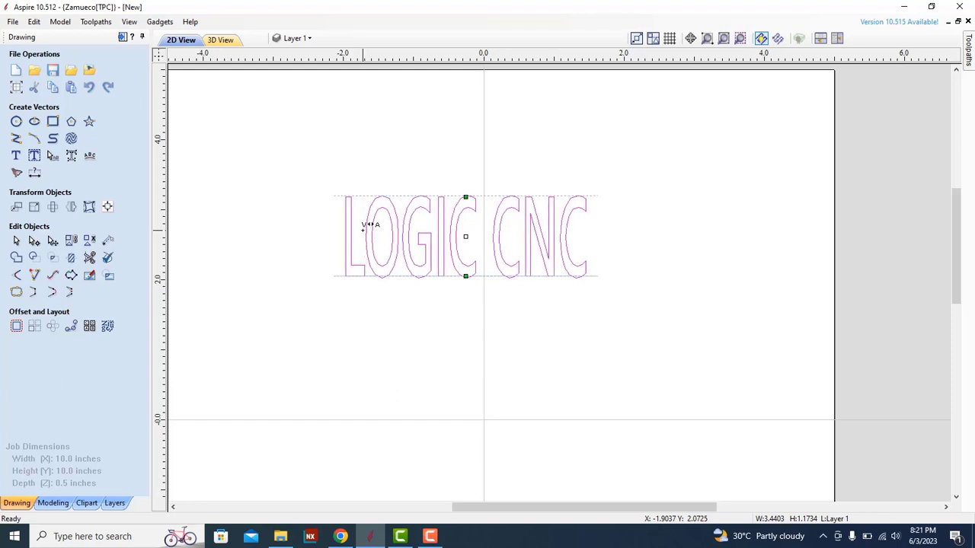
pyautogui.keyDown('shift'); pyautogui.click(362, 230); pyautogui.keyUp('shift')
pyautogui.keyDown('shift'); pyautogui.click(362, 229); pyautogui.keyUp('shift')
pyautogui.keyDown('shift'); pyautogui.click(363, 230); pyautogui.keyUp('shift')
pyautogui.keyDown('shift'); pyautogui.click(362, 230); pyautogui.keyUp('shift')
pyautogui.keyDown('shift'); pyautogui.click(363, 230); pyautogui.keyUp('shift')
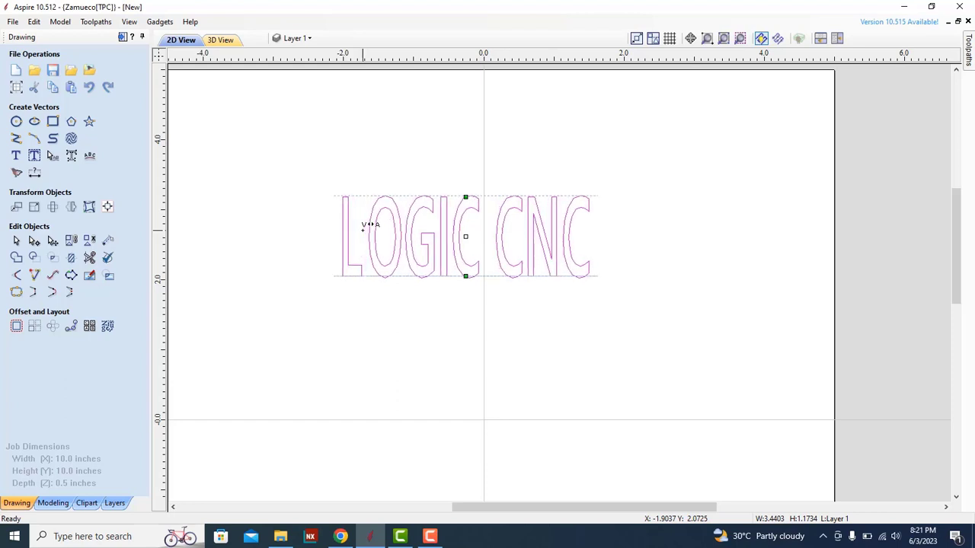
pyautogui.keyDown('shift'); pyautogui.click(364, 230); pyautogui.keyUp('shift')
pyautogui.keyDown('shift'); pyautogui.click(364, 230); pyautogui.keyUp('shift')
pyautogui.keyDown('shift'); pyautogui.click(364, 230); pyautogui.keyUp('shift')
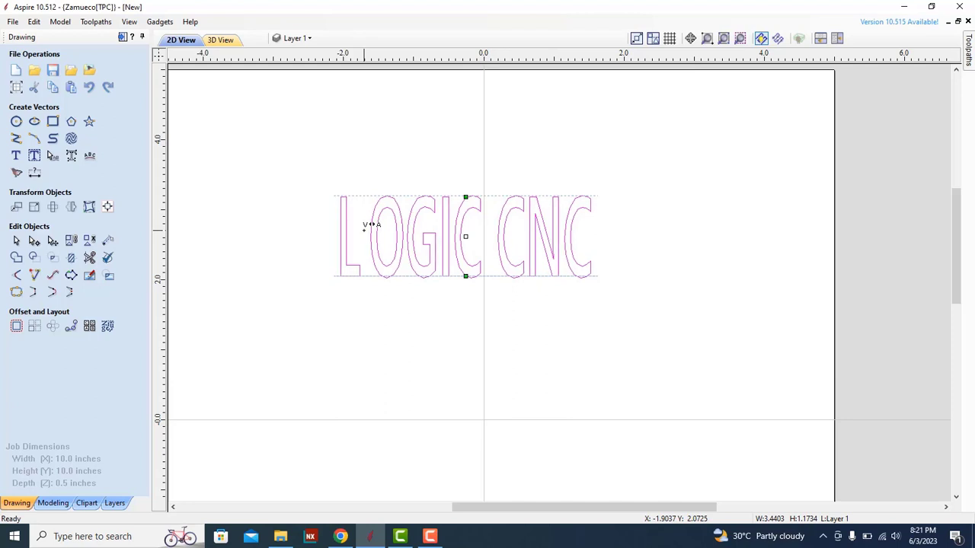
# Step: Widen the gap between the letters O and G in LOGIC
pyautogui.keyDown('shift'); pyautogui.click(406, 220); pyautogui.keyUp('shift')
pyautogui.keyDown('shift'); pyautogui.click(406, 219); pyautogui.keyUp('shift')
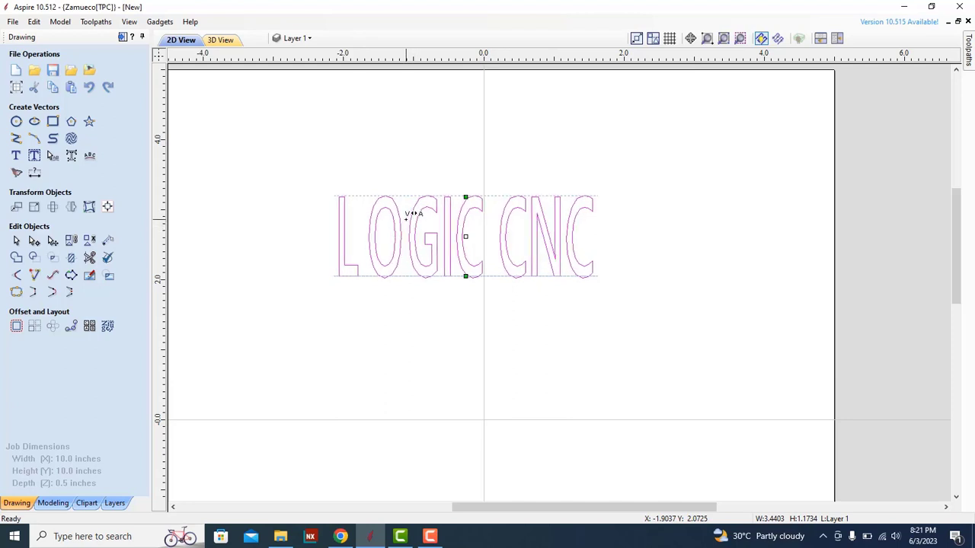
pyautogui.keyDown('shift'); pyautogui.click(406, 219); pyautogui.keyUp('shift')
pyautogui.keyDown('shift'); pyautogui.click(406, 219); pyautogui.keyUp('shift')
pyautogui.keyDown('shift'); pyautogui.click(406, 219); pyautogui.keyUp('shift')
pyautogui.keyDown('shift'); pyautogui.click(406, 220); pyautogui.keyUp('shift')
pyautogui.keyDown('shift'); pyautogui.click(406, 219); pyautogui.keyUp('shift')
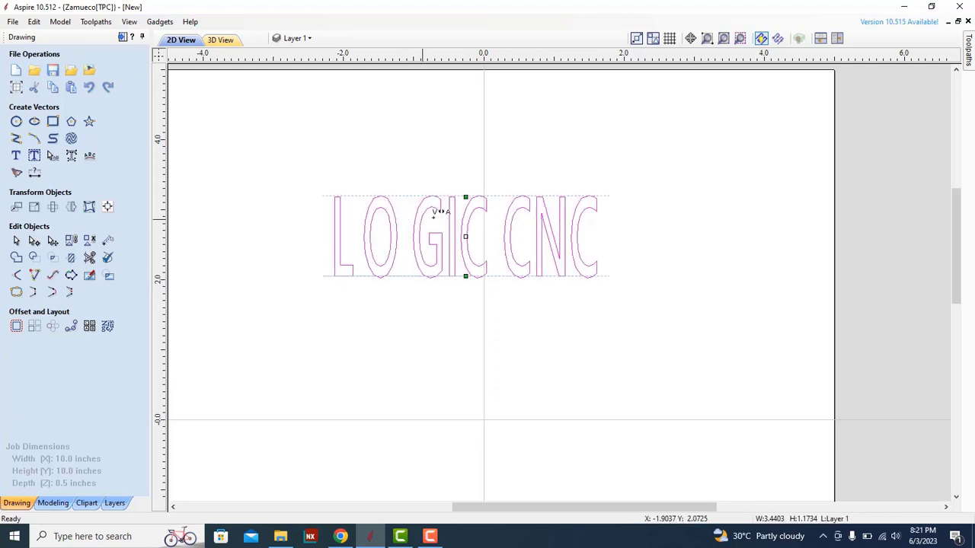
# Step: Widen the gaps between G and I and between I and C in LOGIC
pyautogui.keyDown('shift'); pyautogui.click(451, 204); pyautogui.keyUp('shift')
pyautogui.keyDown('shift'); pyautogui.click(452, 204); pyautogui.keyUp('shift')
pyautogui.keyDown('shift'); pyautogui.click(451, 204); pyautogui.keyUp('shift')
pyautogui.keyDown('shift'); pyautogui.click(451, 204); pyautogui.keyUp('shift')
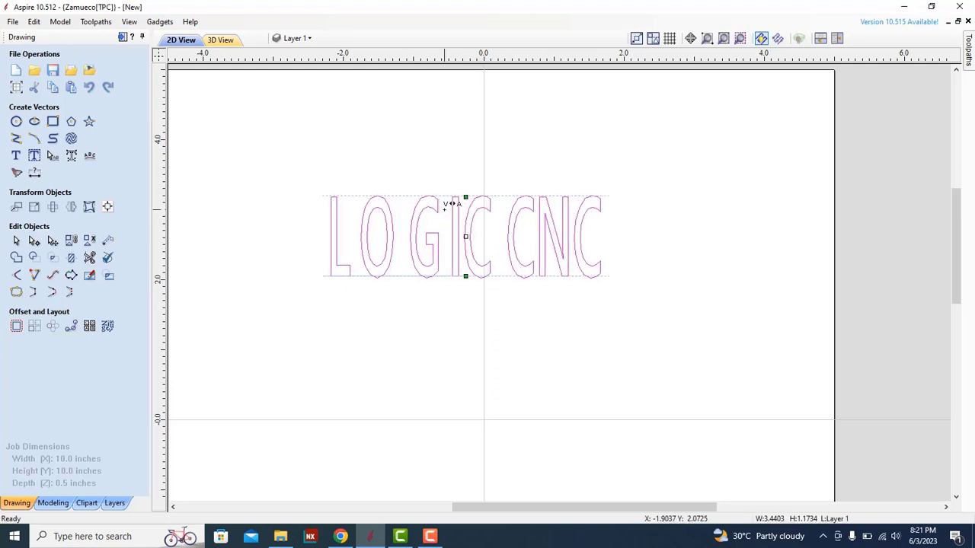
pyautogui.keyDown('shift'); pyautogui.click(451, 204); pyautogui.keyUp('shift')
pyautogui.keyDown('shift'); pyautogui.click(468, 204); pyautogui.keyUp('shift')
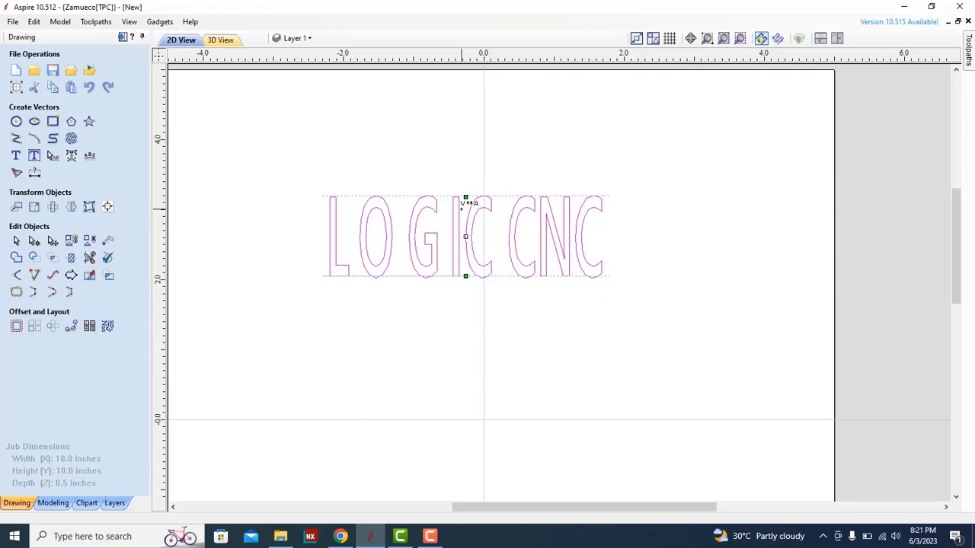
pyautogui.keyDown('shift'); pyautogui.click(468, 204); pyautogui.keyUp('shift')
pyautogui.keyDown('shift'); pyautogui.click(468, 204); pyautogui.keyUp('shift')
pyautogui.keyDown('shift'); pyautogui.click(468, 204); pyautogui.keyUp('shift')
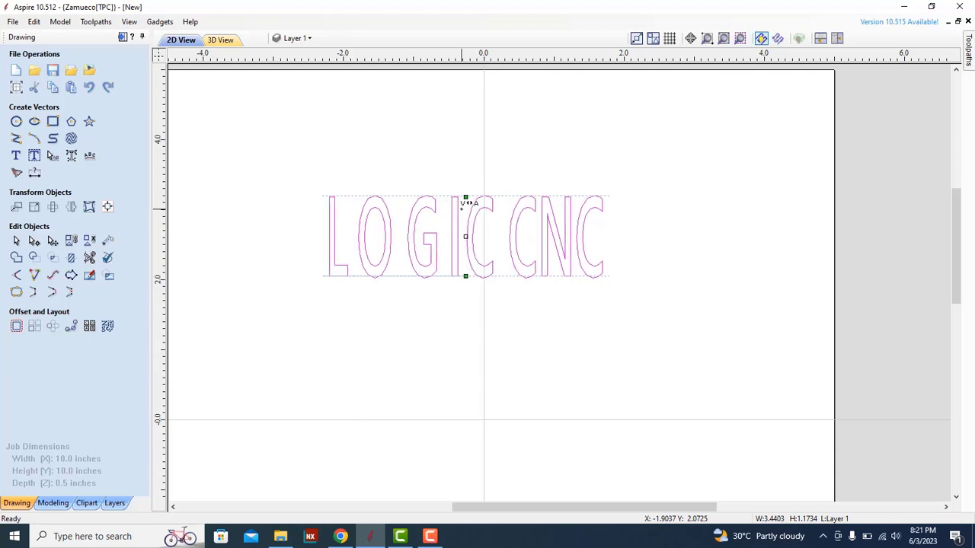
# Step: Narrow the gap between the first C and the N of CNC
pyautogui.moveTo(548, 200); pyautogui.dragTo(540, 200)
pyautogui.click(539, 203)
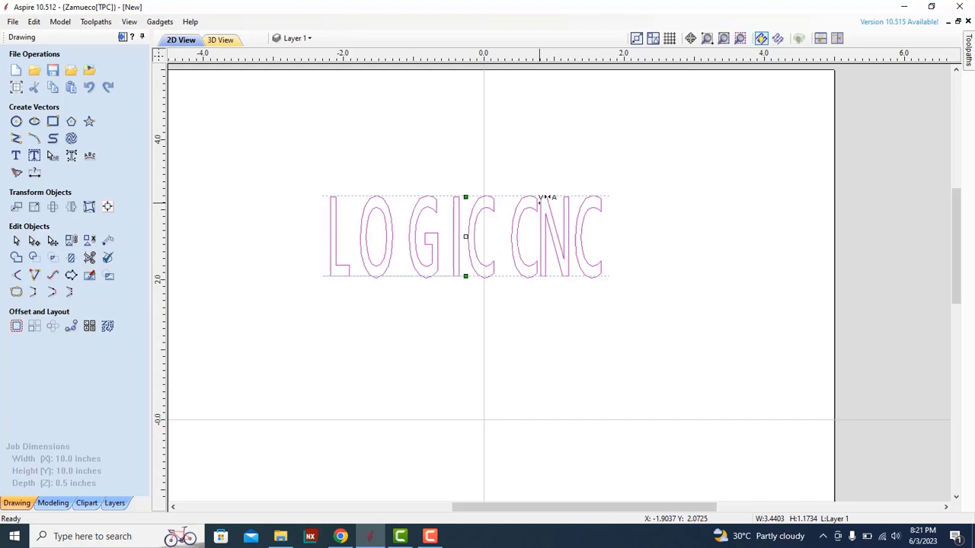
pyautogui.click(539, 200)
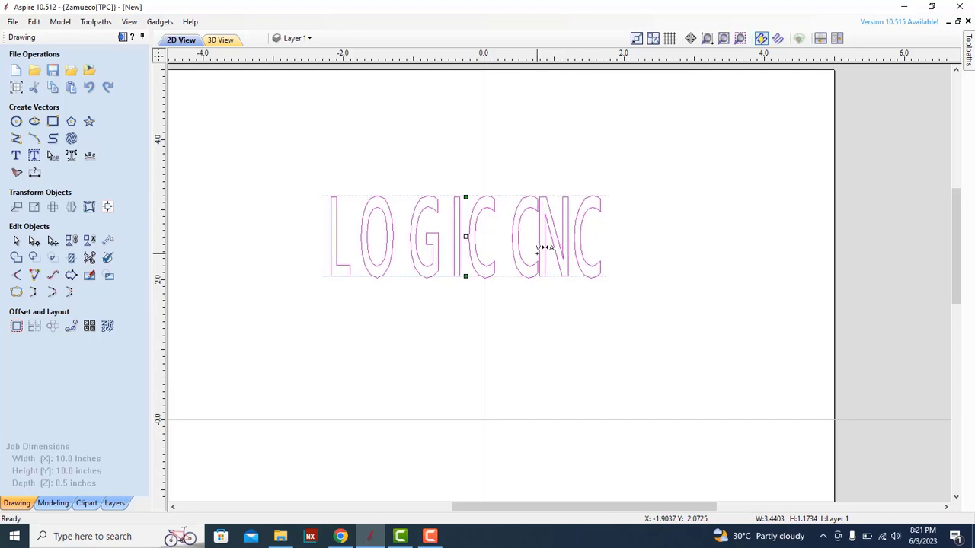
pyautogui.scroll(5, 554, 221)
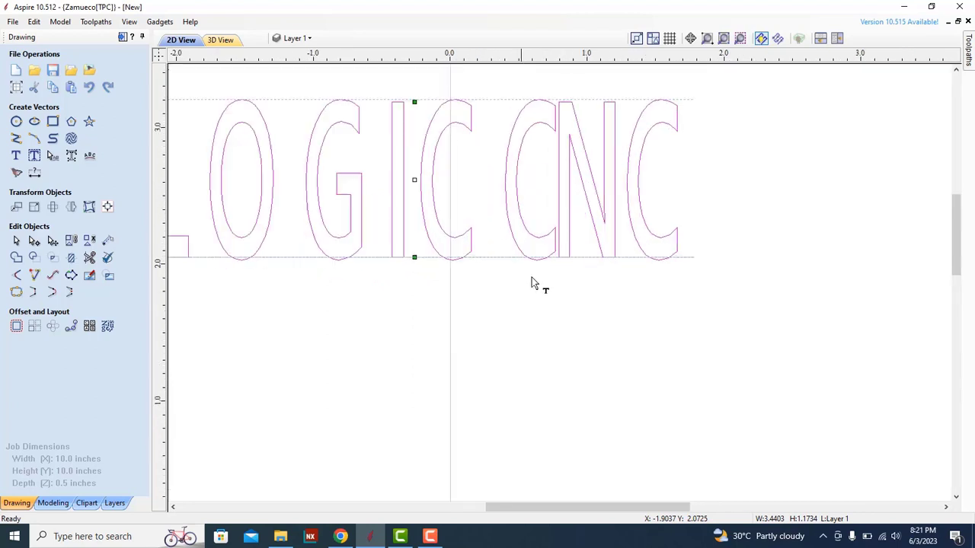
pyautogui.click(551, 233)
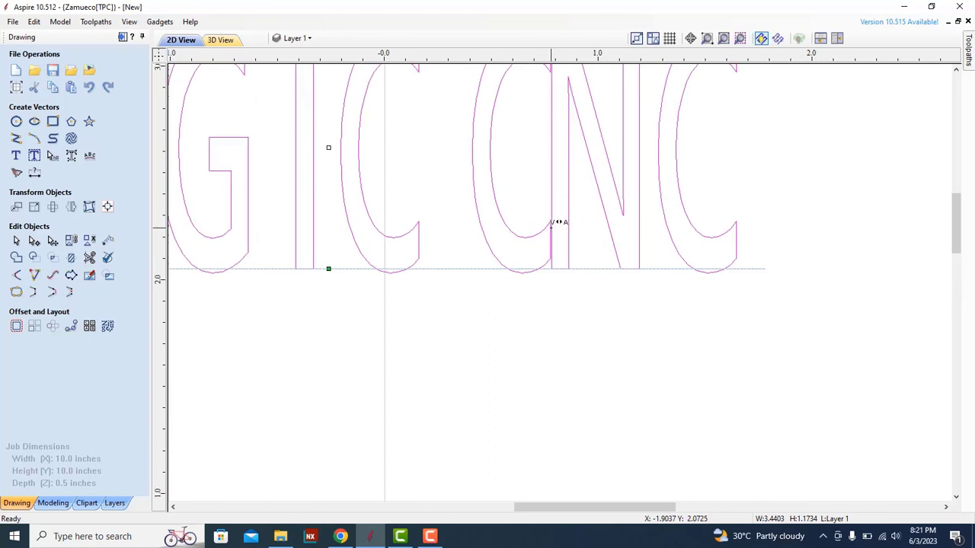
# Step: Widen the gaps on both sides of the N in CNC so its letters are clearly separated
pyautogui.keyDown('shift'); pyautogui.click(551, 227); pyautogui.keyUp('shift')
pyautogui.keyDown('shift'); pyautogui.click(551, 227); pyautogui.keyUp('shift')
pyautogui.keyDown('shift'); pyautogui.click(551, 227); pyautogui.keyUp('shift')
pyautogui.keyDown('shift'); pyautogui.click(552, 227); pyautogui.keyUp('shift')
pyautogui.keyDown('shift'); pyautogui.click(551, 227); pyautogui.keyUp('shift')
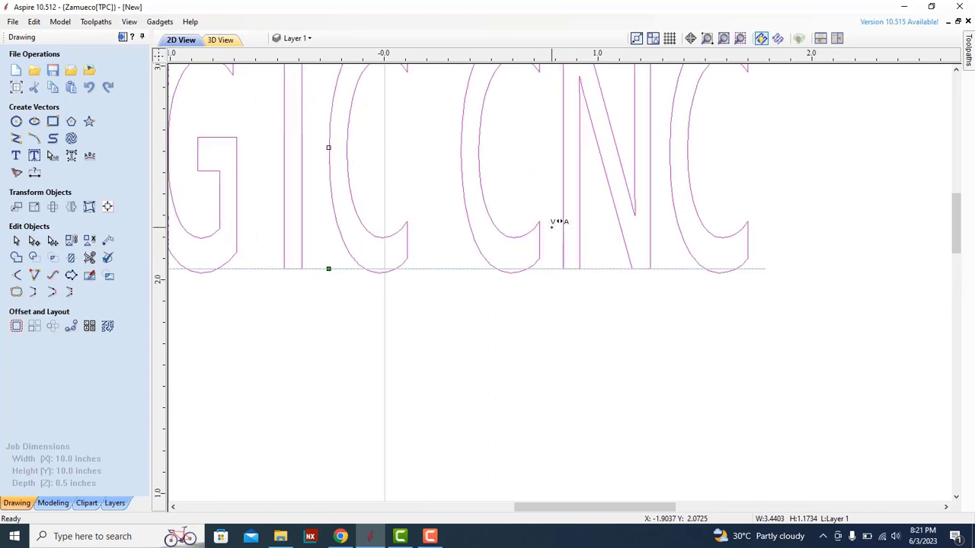
pyautogui.keyDown('shift'); pyautogui.click(555, 221); pyautogui.keyUp('shift')
pyautogui.keyDown('shift'); pyautogui.click(664, 176); pyautogui.keyUp('shift')
pyautogui.keyDown('shift'); pyautogui.click(663, 177); pyautogui.keyUp('shift')
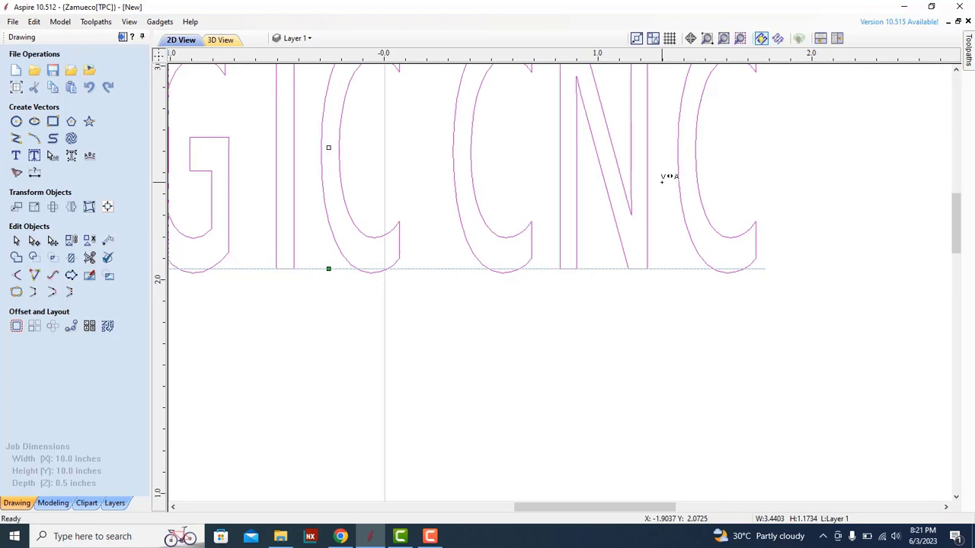
pyautogui.keyDown('shift'); pyautogui.click(662, 179); pyautogui.keyUp('shift')
pyautogui.keyDown('shift'); pyautogui.click(550, 169); pyautogui.keyUp('shift')
pyautogui.keyDown('shift'); pyautogui.click(550, 169); pyautogui.keyUp('shift')
pyautogui.keyDown('shift'); pyautogui.click(549, 169); pyautogui.keyUp('shift')
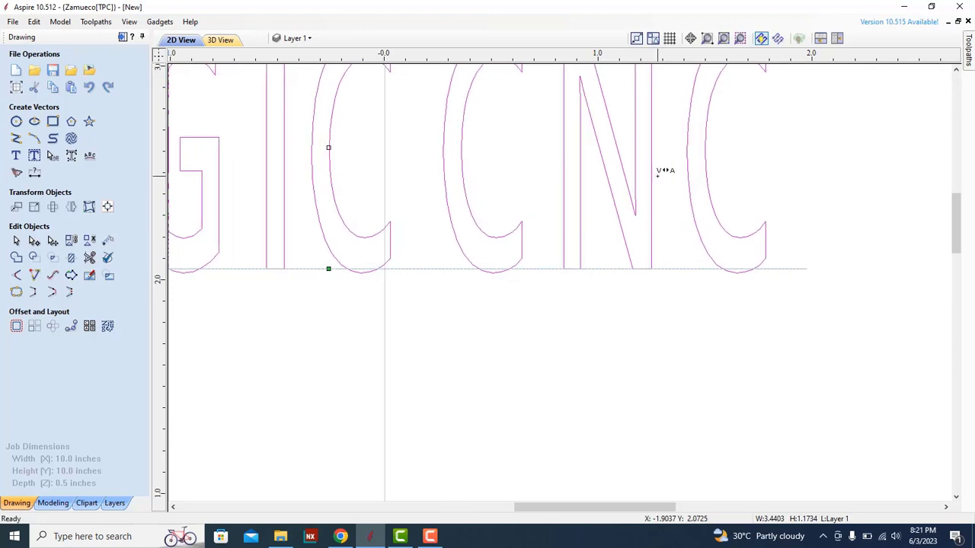
pyautogui.keyDown('shift'); pyautogui.click(665, 171); pyautogui.keyUp('shift')
# Step: Widen the gap between I and C in LOGIC slightly and finish the letter-spacing edit
pyautogui.scroll(-4, 576, 267)
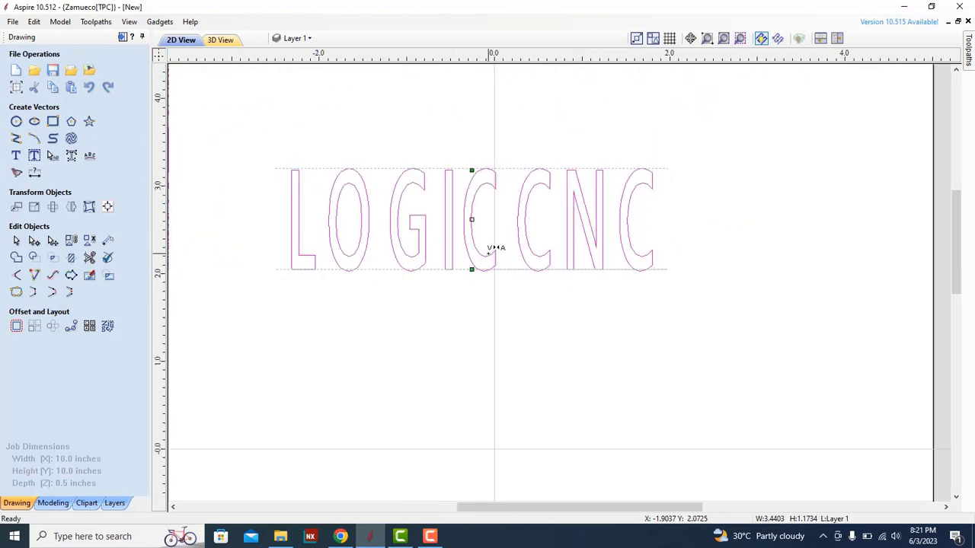
pyautogui.keyDown('shift'); pyautogui.click(459, 220); pyautogui.keyUp('shift')
pyautogui.keyDown('shift'); pyautogui.click(458, 220); pyautogui.keyUp('shift')
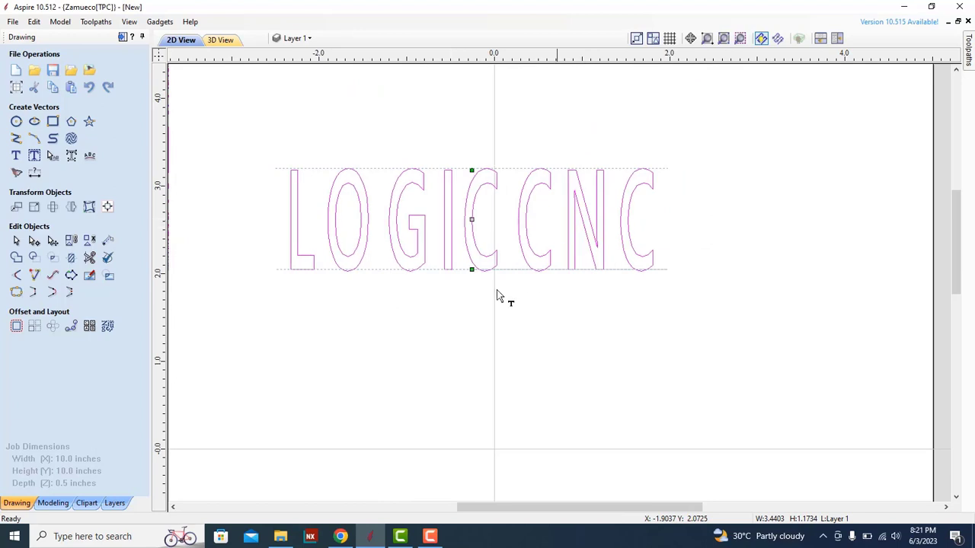
pyautogui.click(364, 320)
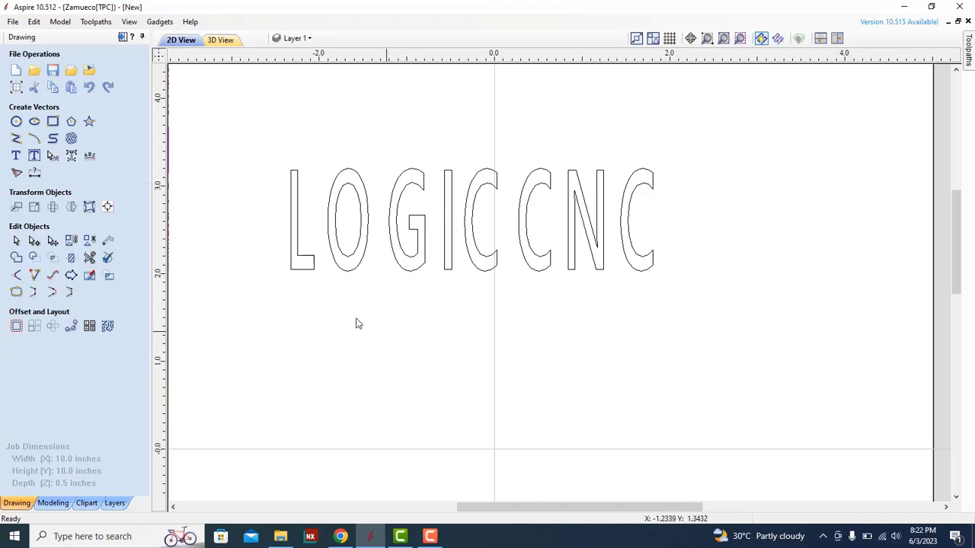
# Step: Check how the LOGIC CNC text is selected when its letter L is picked
pyautogui.click(306, 269)
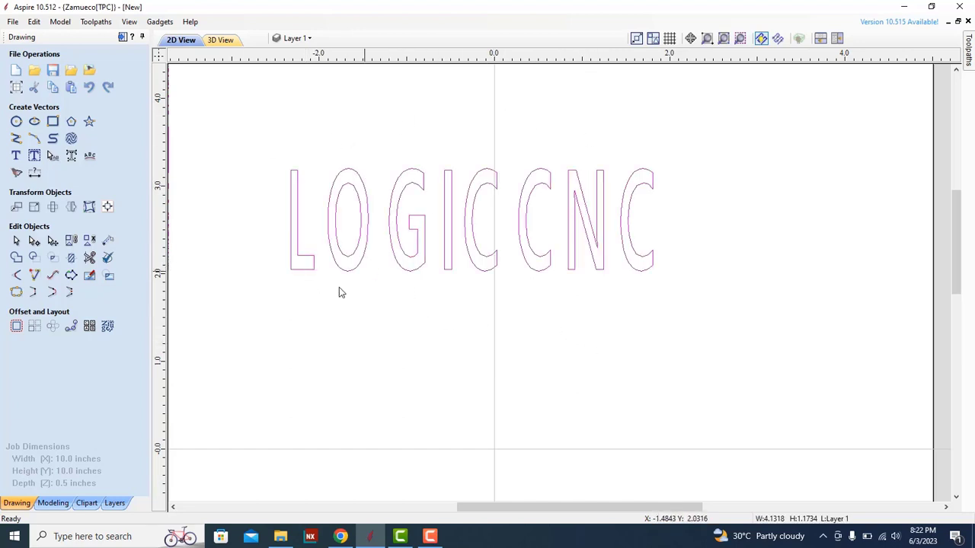
pyautogui.click(305, 272)
pyautogui.click(288, 283)
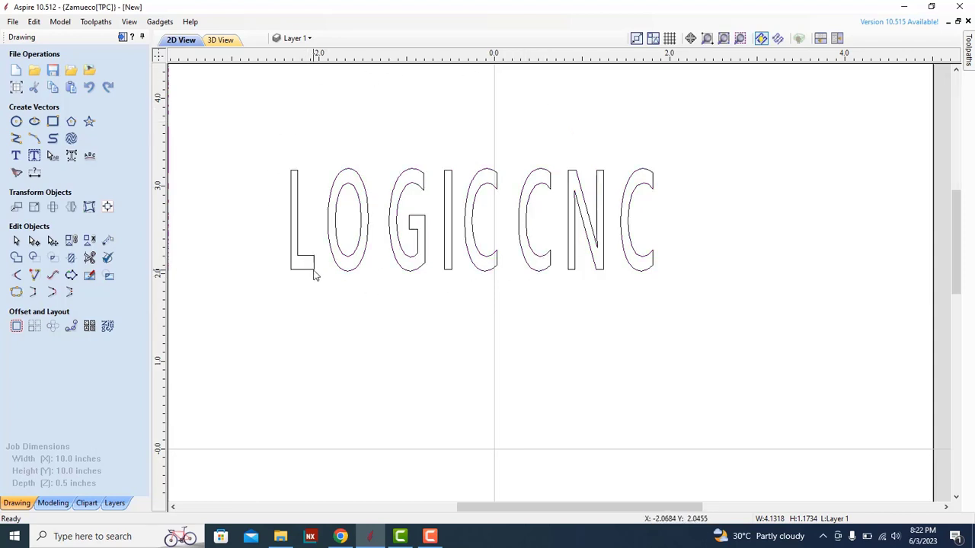
pyautogui.click(312, 269)
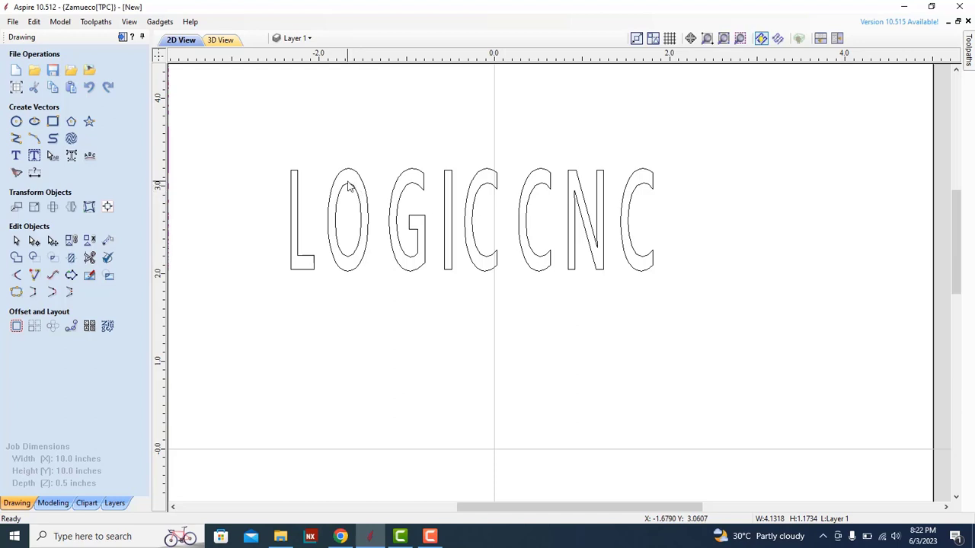
# Step: Convert the LOGIC CNC text to curves and leave the resulting vectors deselected
pyautogui.click(73, 157)
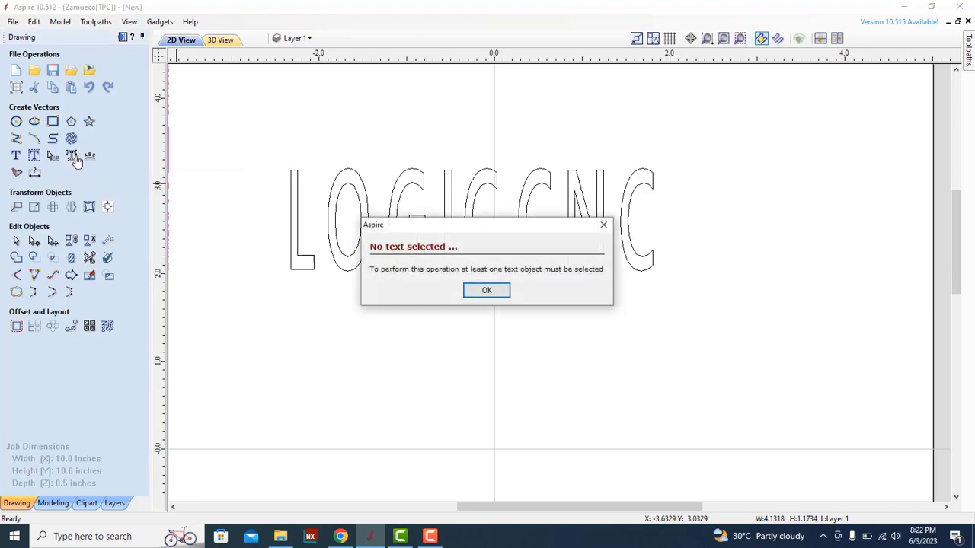
pyautogui.click(491, 291)
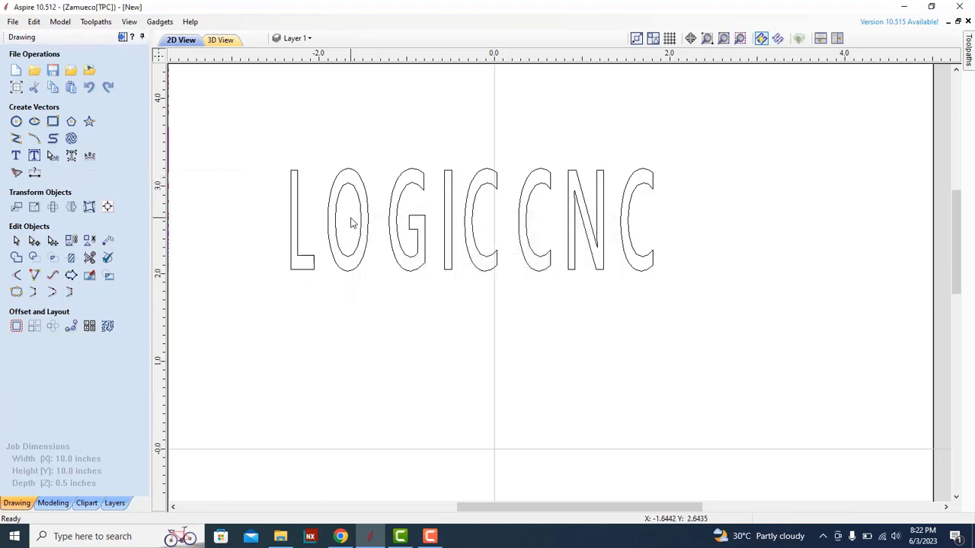
pyautogui.click(355, 194)
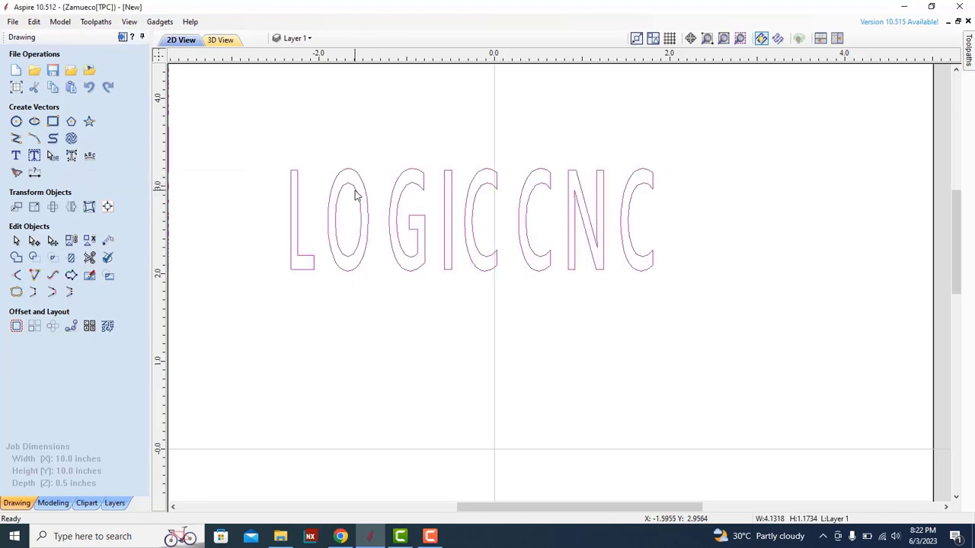
pyautogui.click(70, 156)
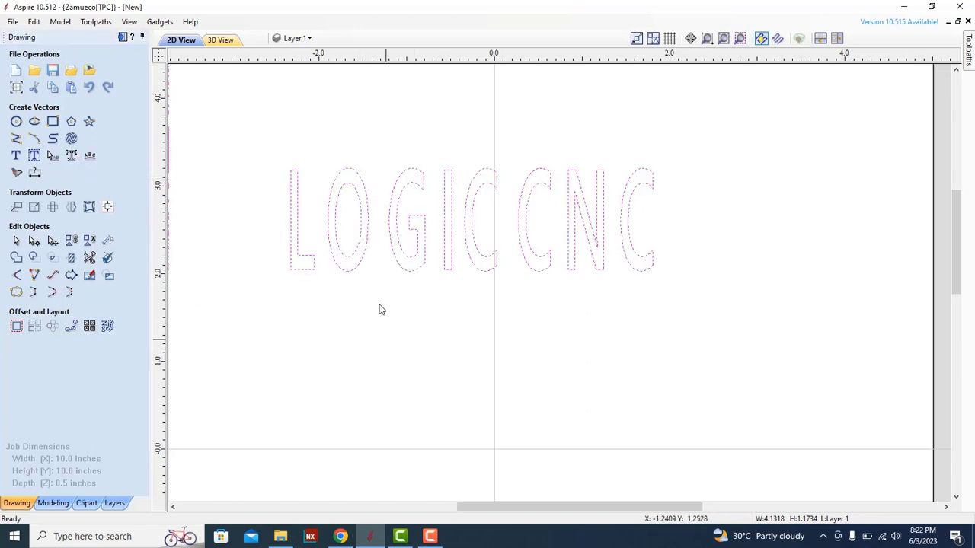
pyautogui.click(298, 316)
# Step: Stretch the inner oval of the letter O in LOGIC to about 0.87 inches high
pyautogui.click(352, 258)
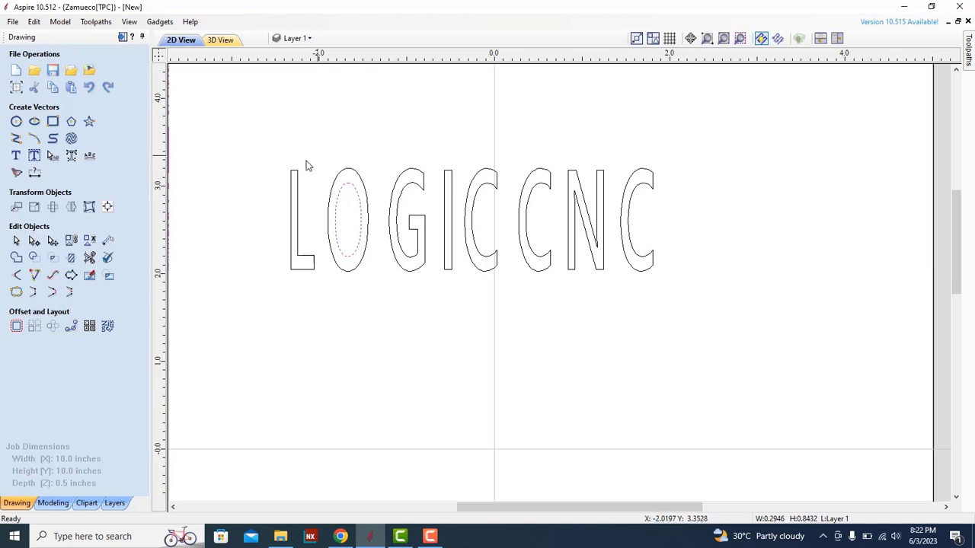
pyautogui.keyDown('shift'); pyautogui.click(348, 175); pyautogui.keyUp('shift')
pyautogui.moveTo(348, 178); pyautogui.dragTo(348, 175)
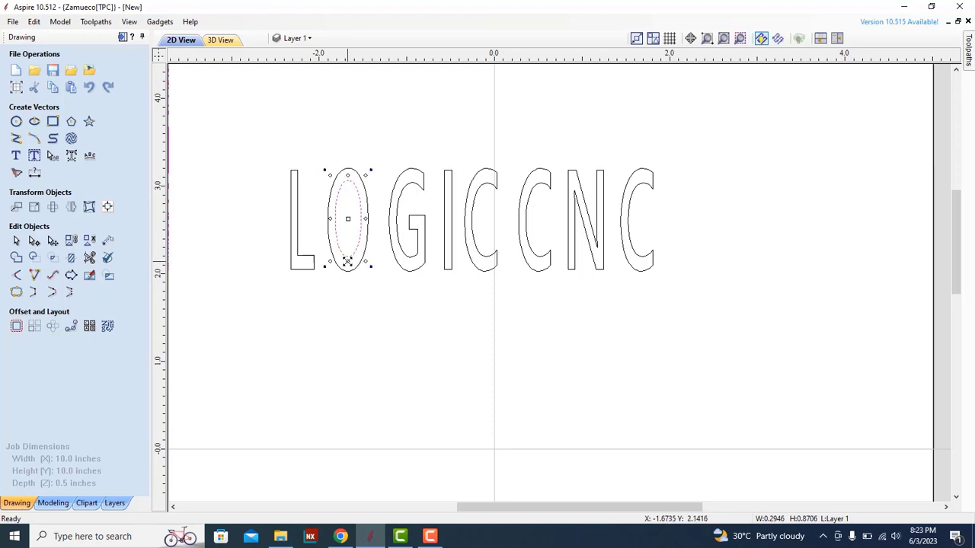
# Step: Stretch the inner oval of the letter O in LOGIC to about 1.04 inches high and deselect it
pyautogui.moveTo(347, 261); pyautogui.dragTo(350, 274)
pyautogui.scroll(2, 355, 282)
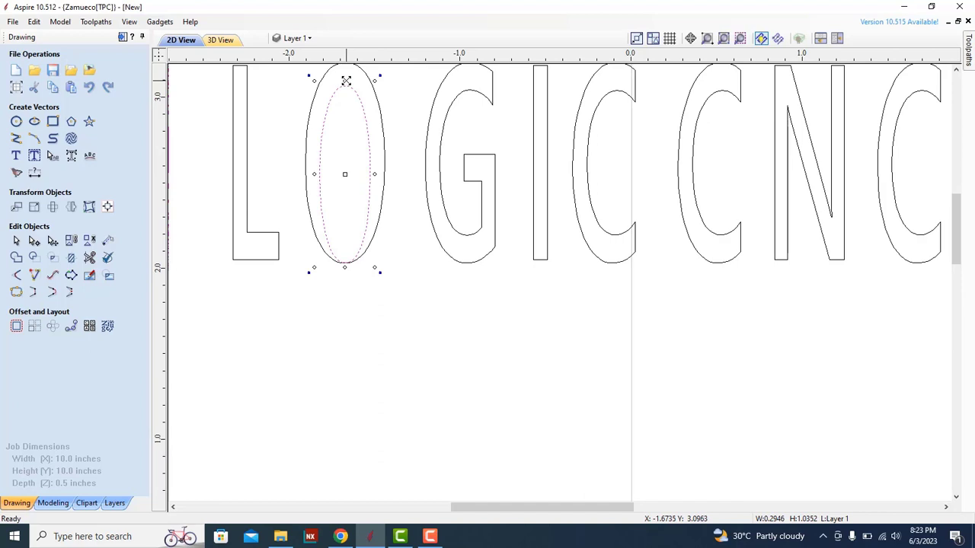
pyautogui.moveTo(344, 81); pyautogui.dragTo(345, 67)
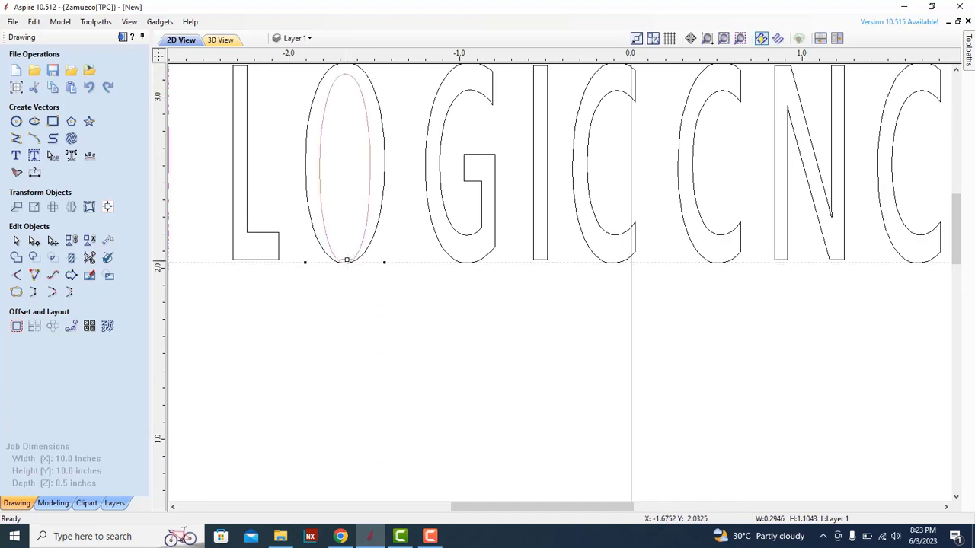
pyautogui.moveTo(345, 265); pyautogui.dragTo(347, 251)
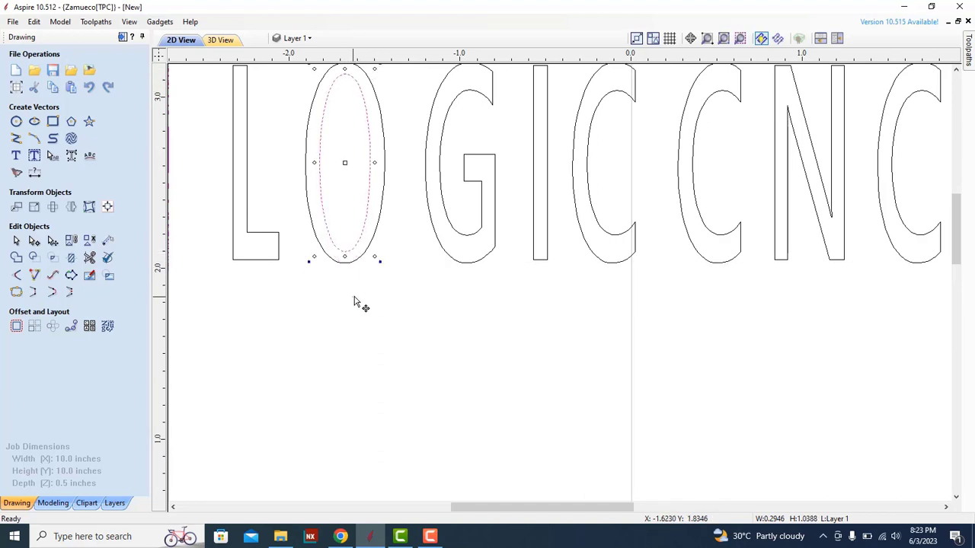
pyautogui.click(354, 302)
pyautogui.scroll(-1, 338, 326)
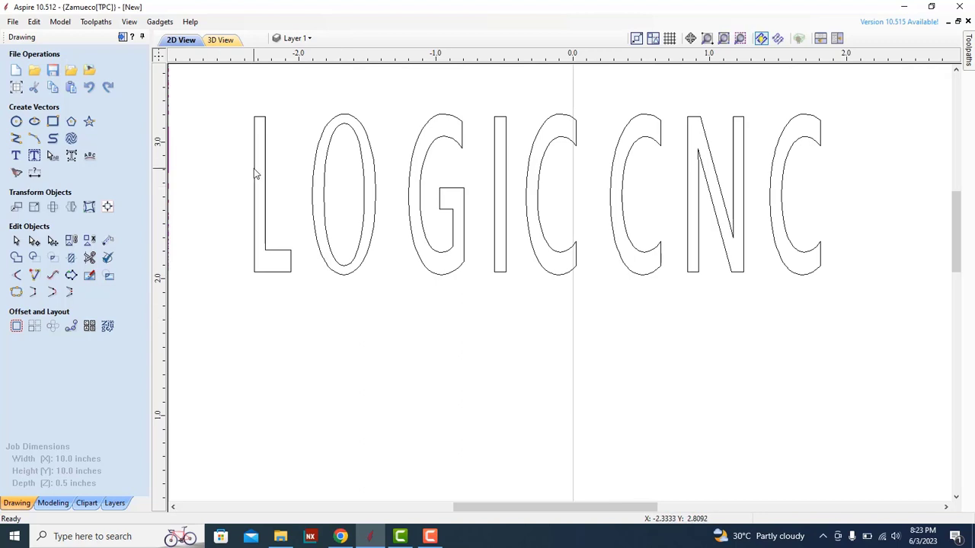
# Step: Try enlarging the letter L in LOGIC to about 0.45 by 1.94 inches, and undo the resize
pyautogui.click(256, 172)
pyautogui.click(257, 176)
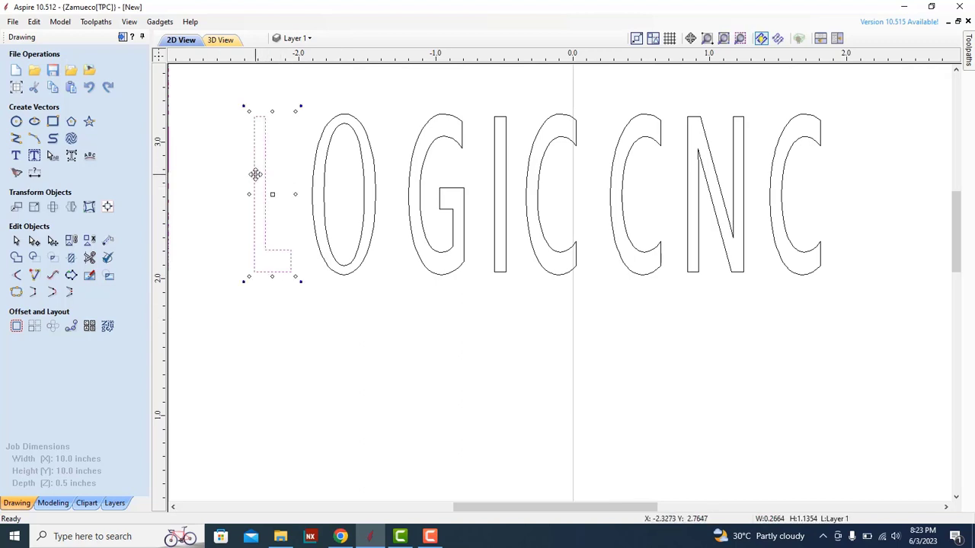
pyautogui.moveTo(248, 278); pyautogui.dragTo(244, 299)
pyautogui.scroll(-4, 347, 315)
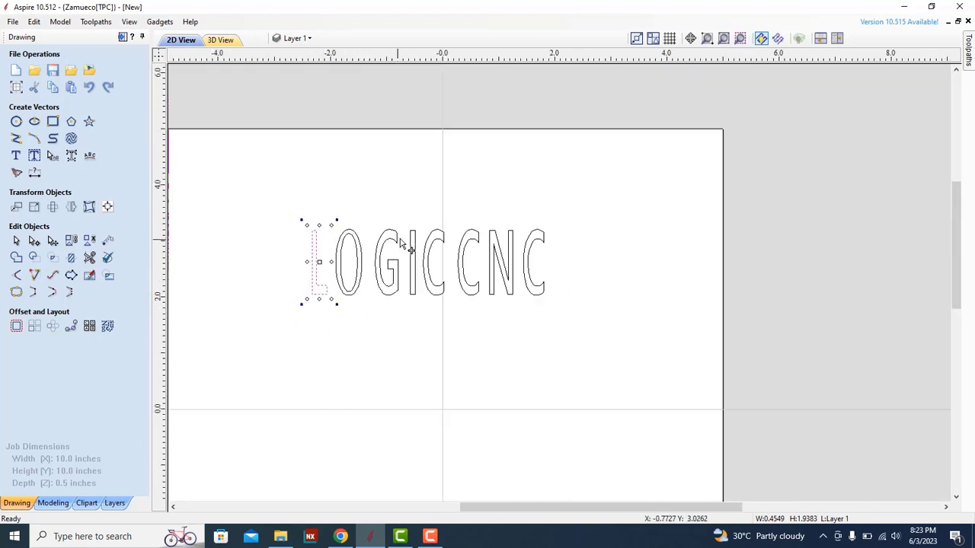
pyautogui.hotkey('ctrl', 'z')
# Step: Try moving the letter L about an inch to the left of its place in LOGIC, and undo the move
pyautogui.moveTo(299, 237); pyautogui.dragTo(246, 238)
pyautogui.click(331, 346)
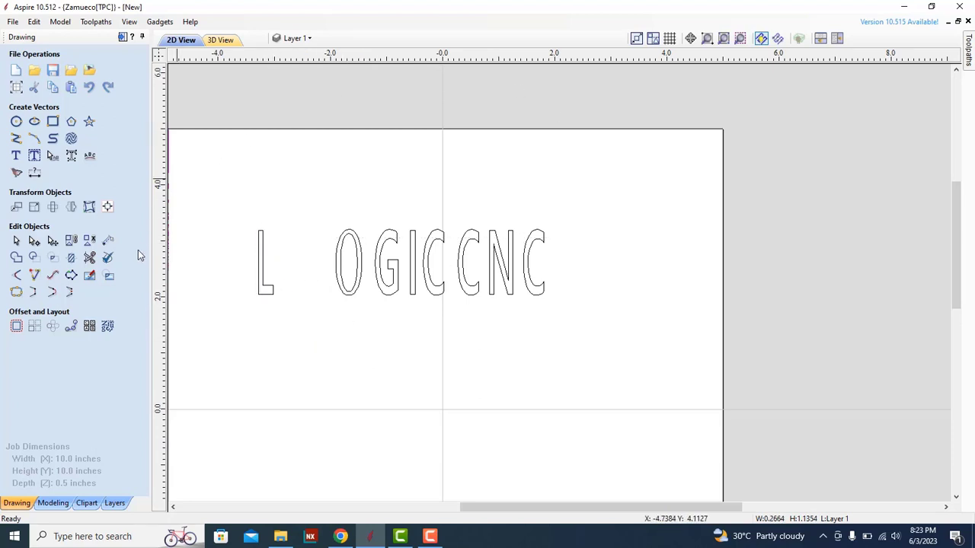
pyautogui.hotkey('ctrl', 'z')
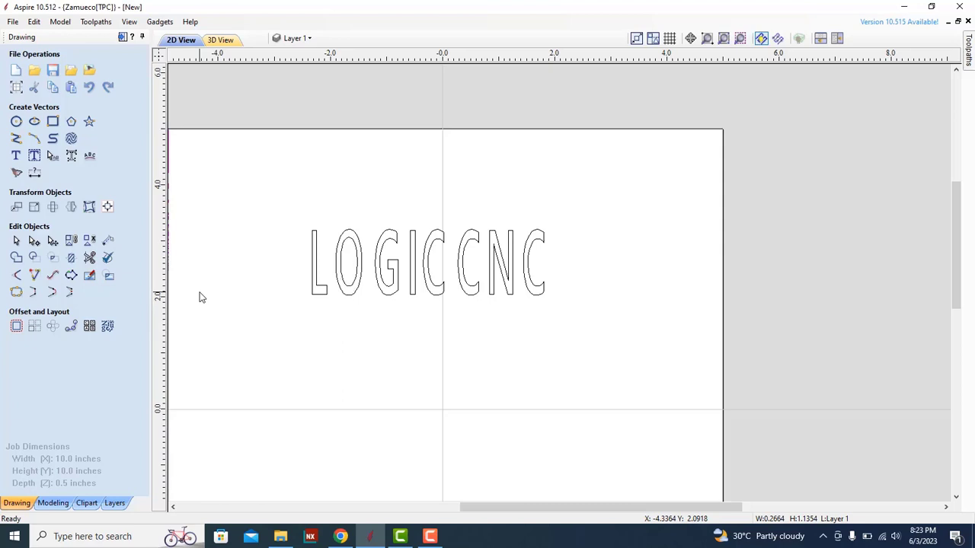
# Step: Check how the outer oval of the letter O is selected alone compared with selecting all the LOGIC CNC vectors
pyautogui.click(362, 259)
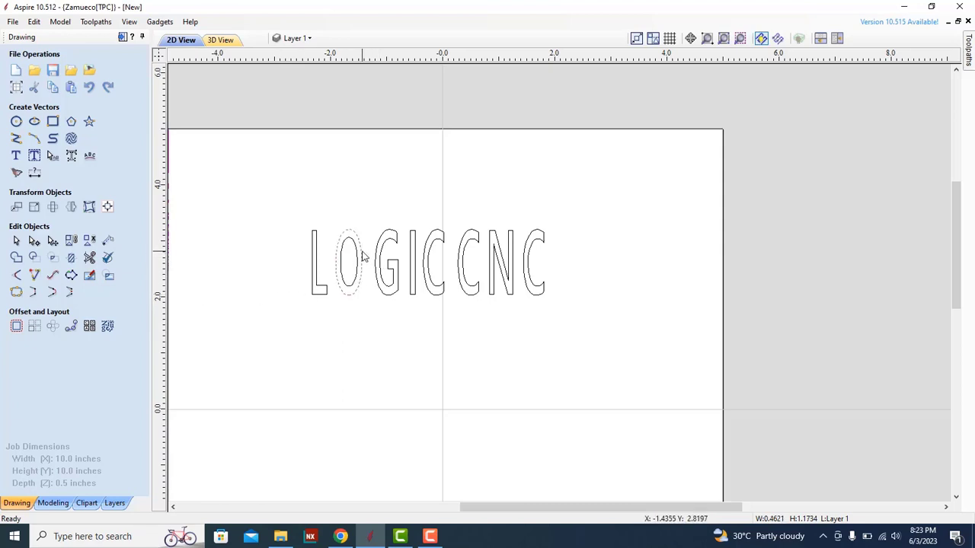
pyautogui.click(365, 326)
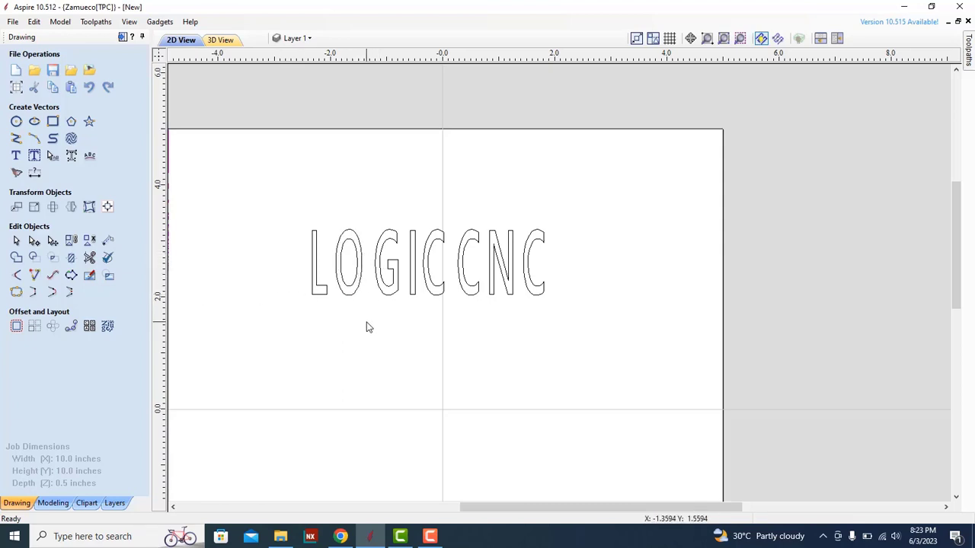
pyautogui.hotkey('ctrl', 'a')
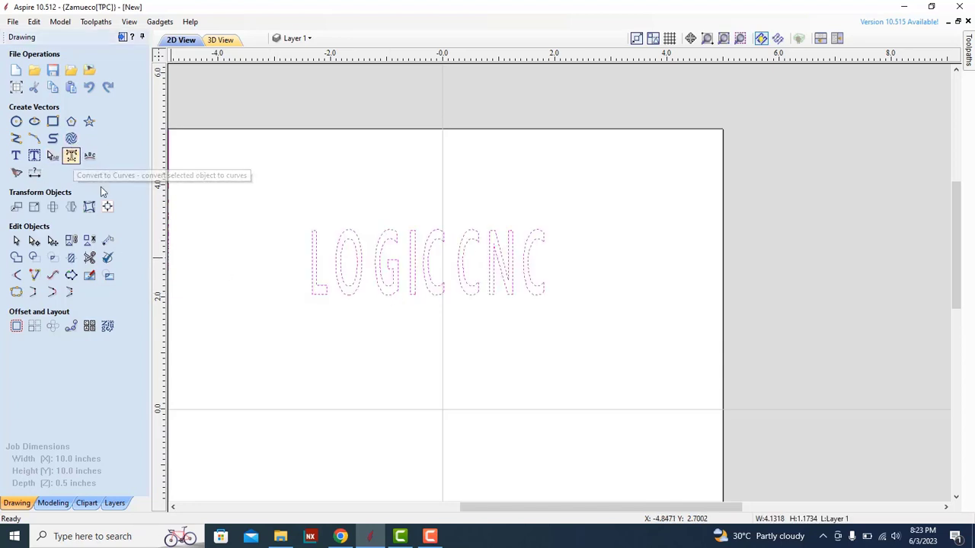
pyautogui.click(400, 357)
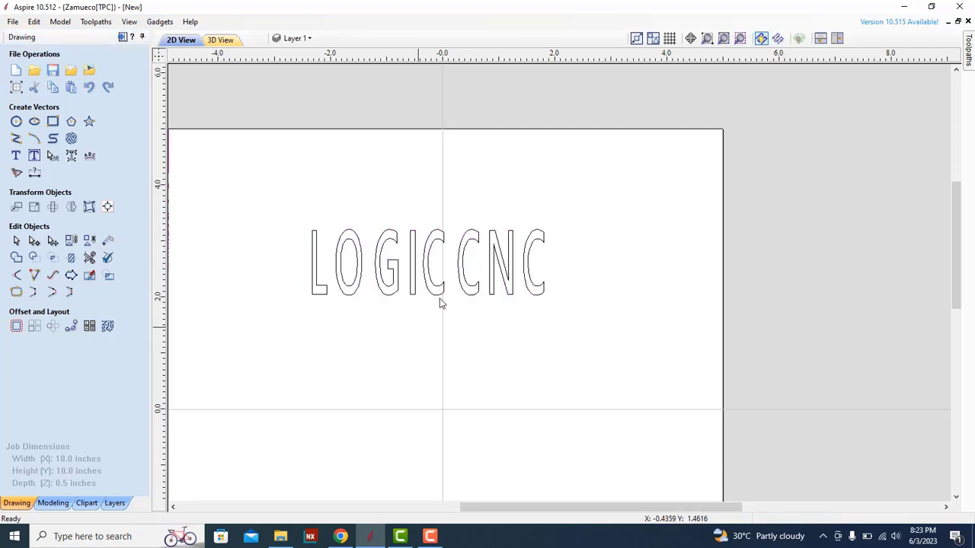
# Step: Check how the other converted letters are selected by picking G, I, C, C, N, C and L one at a time
pyautogui.click(395, 264)
pyautogui.click(416, 263)
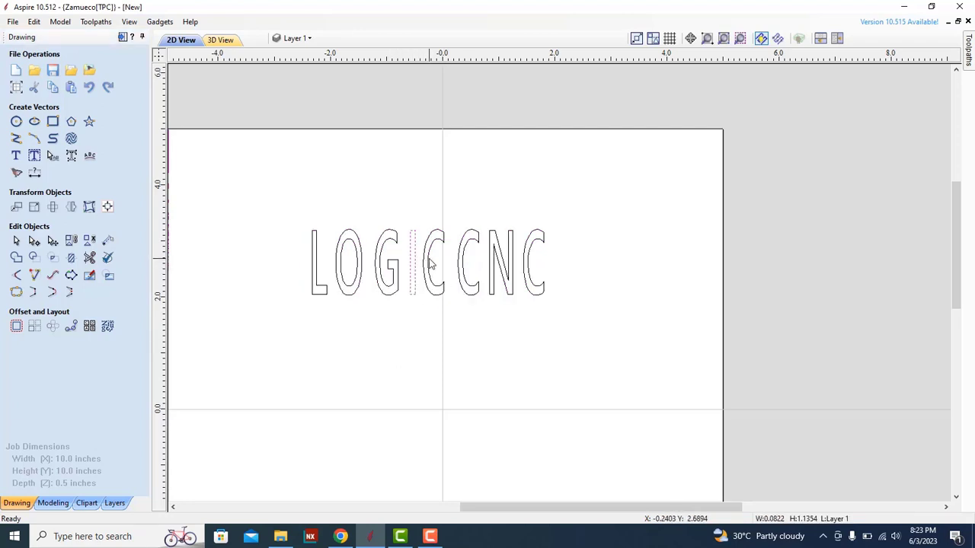
pyautogui.click(430, 263)
pyautogui.click(468, 258)
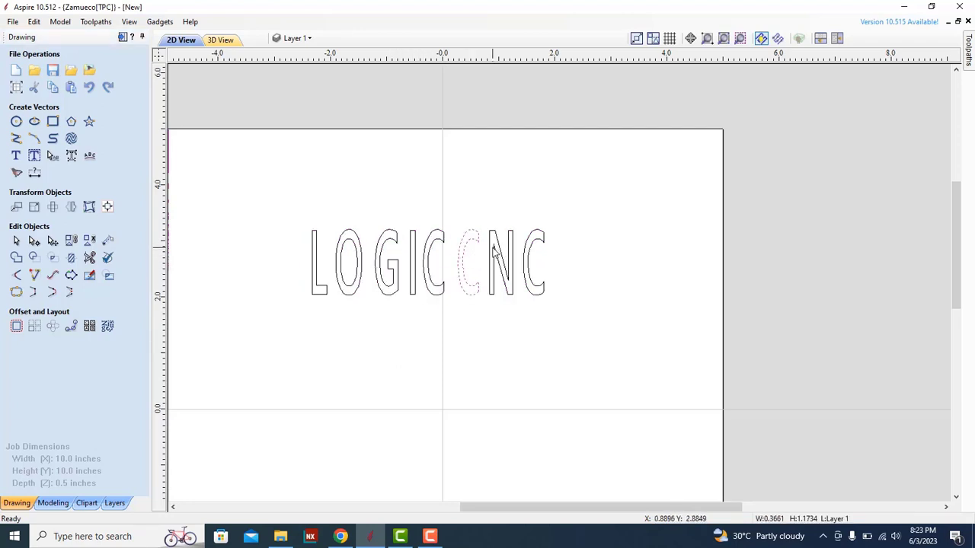
pyautogui.click(499, 255)
pyautogui.click(528, 254)
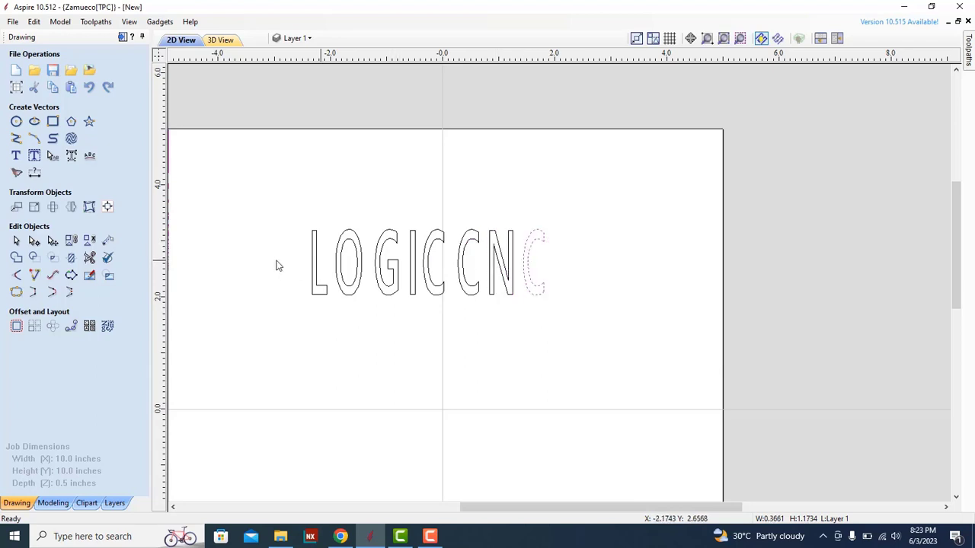
pyautogui.click(318, 253)
pyautogui.click(263, 324)
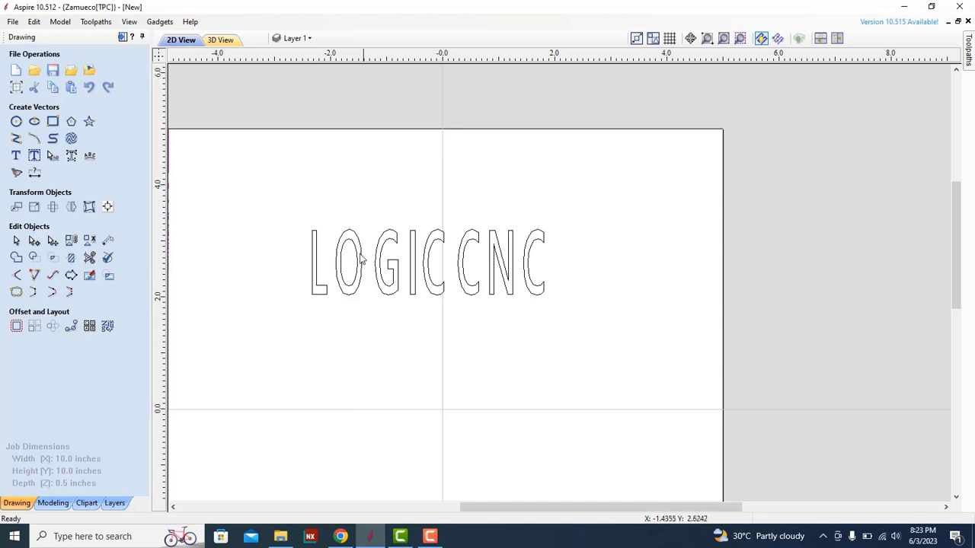
# Step: Undo the edits back through the curve conversion of LOGIC CNC, and check how the restored text is selected
pyautogui.click(90, 90)
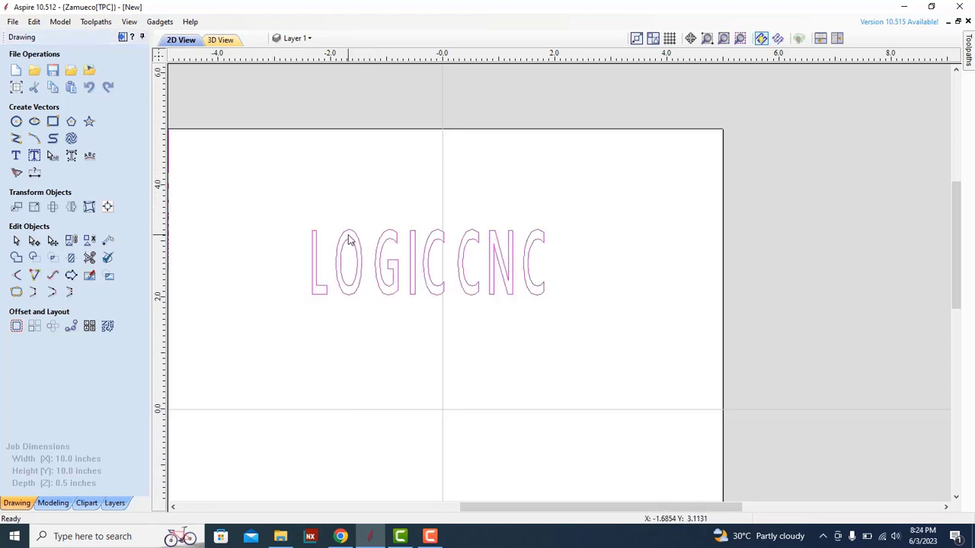
pyautogui.click(349, 246)
pyautogui.click(351, 346)
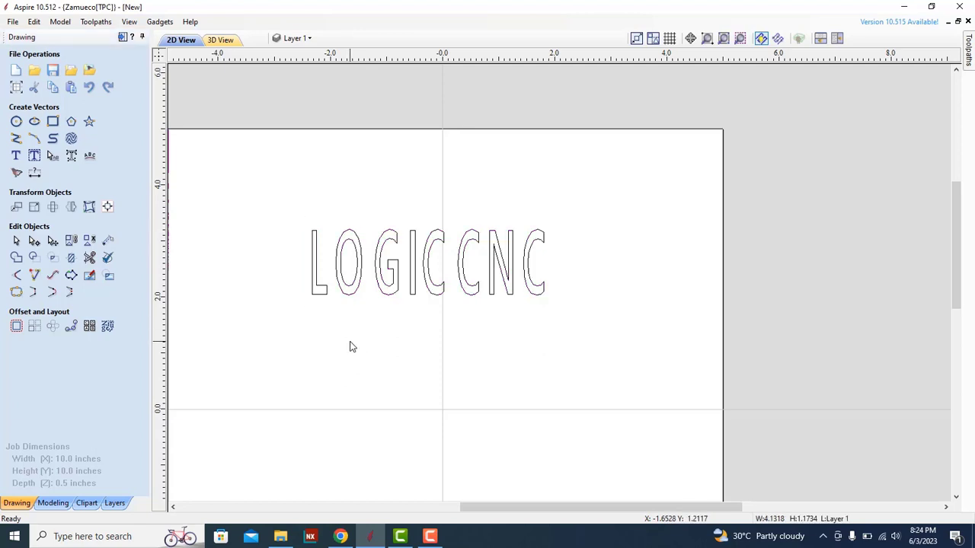
pyautogui.click(361, 273)
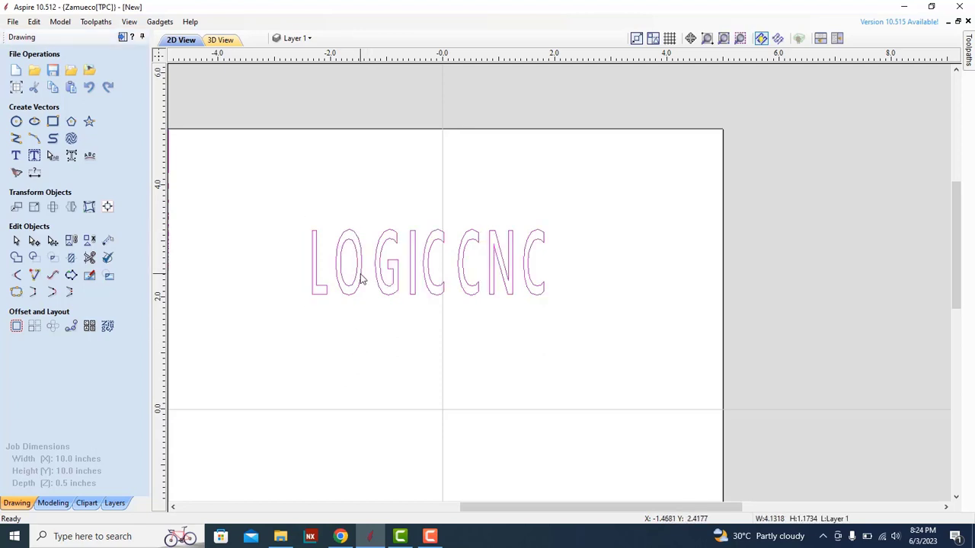
pyautogui.click(374, 357)
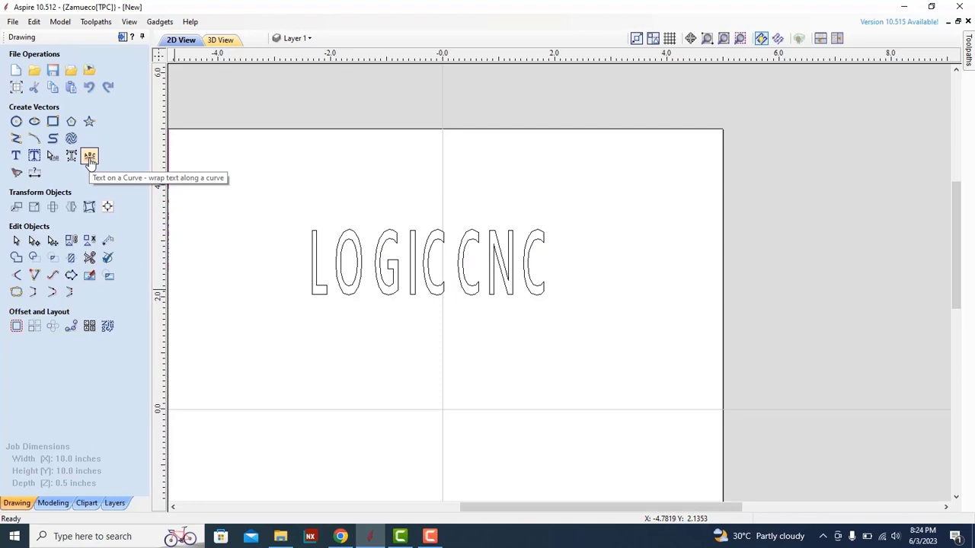
# Step: Draw an upward-bulging three-point arc below the text from X -3.2065, Y 0.0 to X 3.7688, Y 0.0, about 1.12 inches high
pyautogui.click(35, 139)
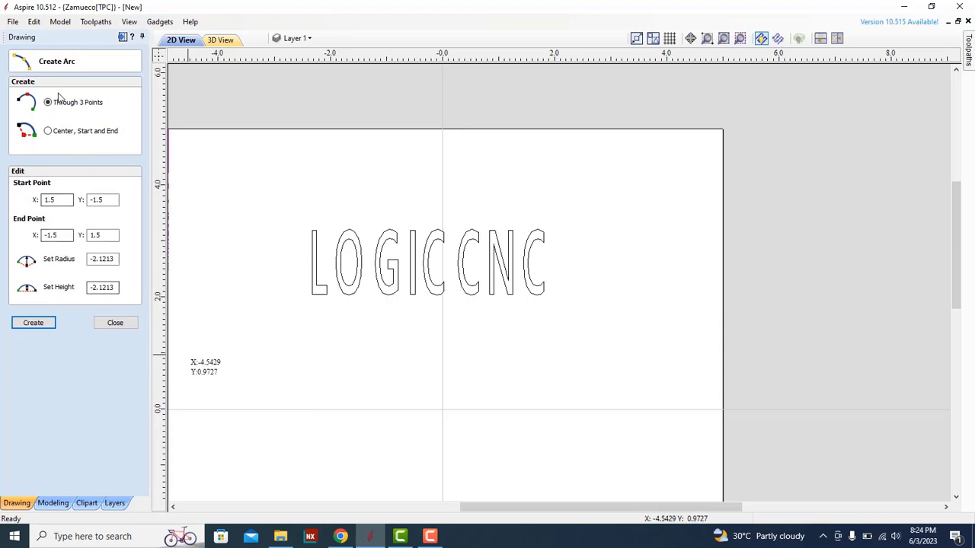
pyautogui.click(262, 409)
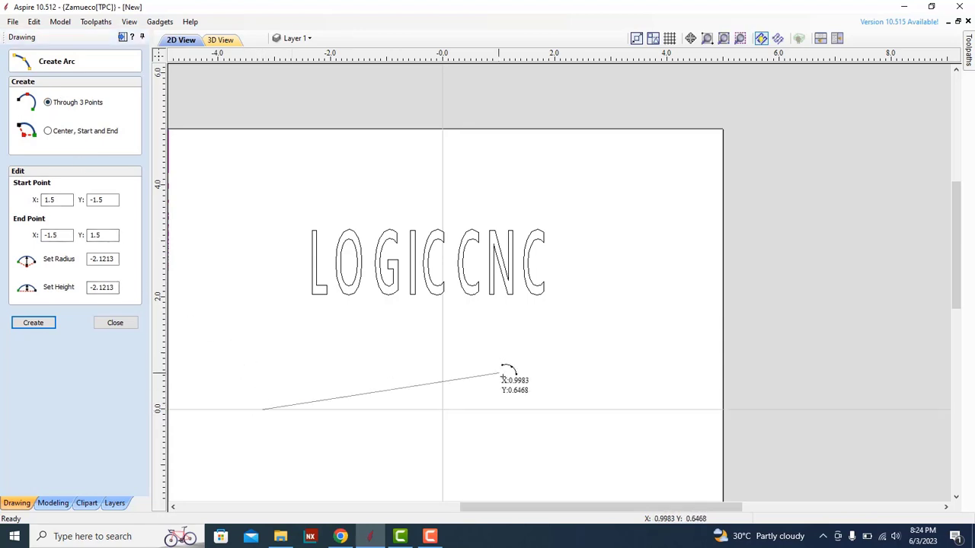
pyautogui.click(654, 409)
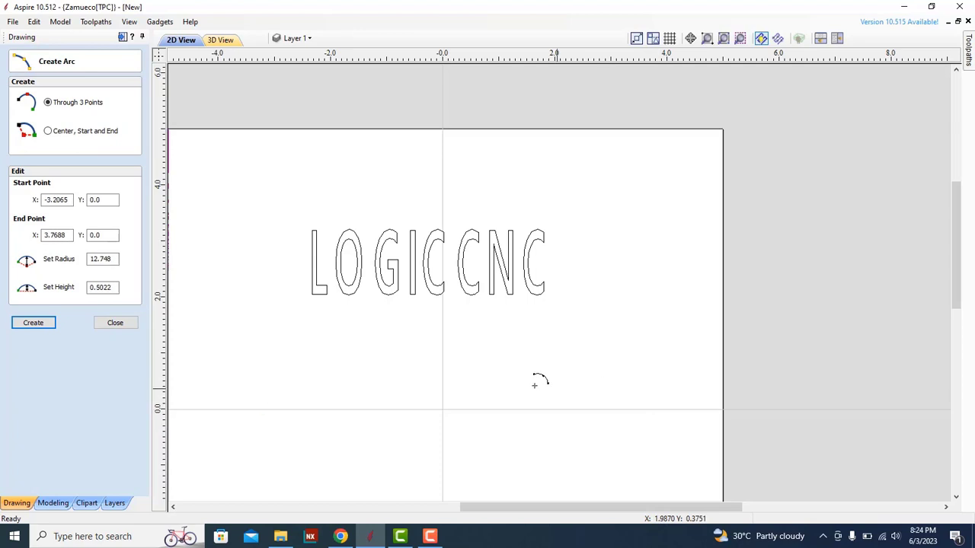
pyautogui.click(443, 348)
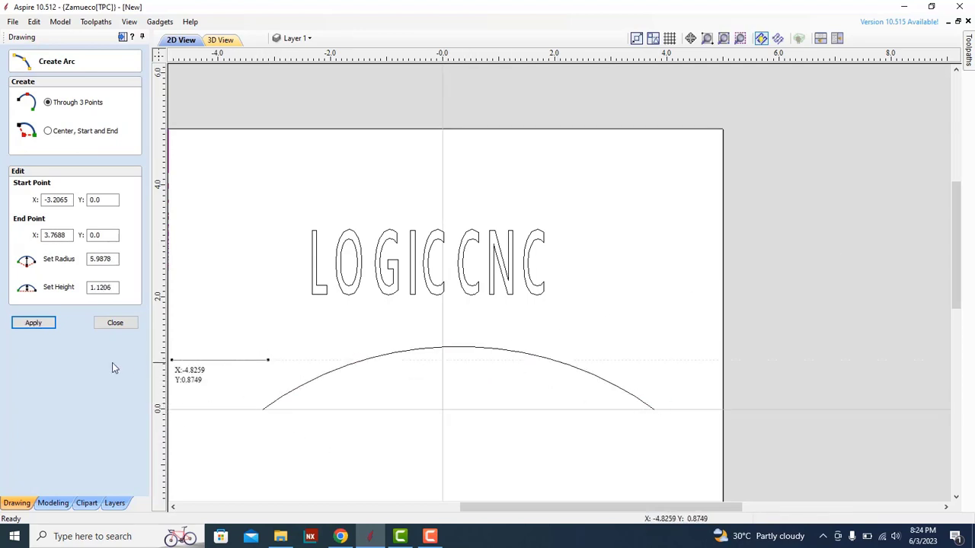
pyautogui.click(116, 326)
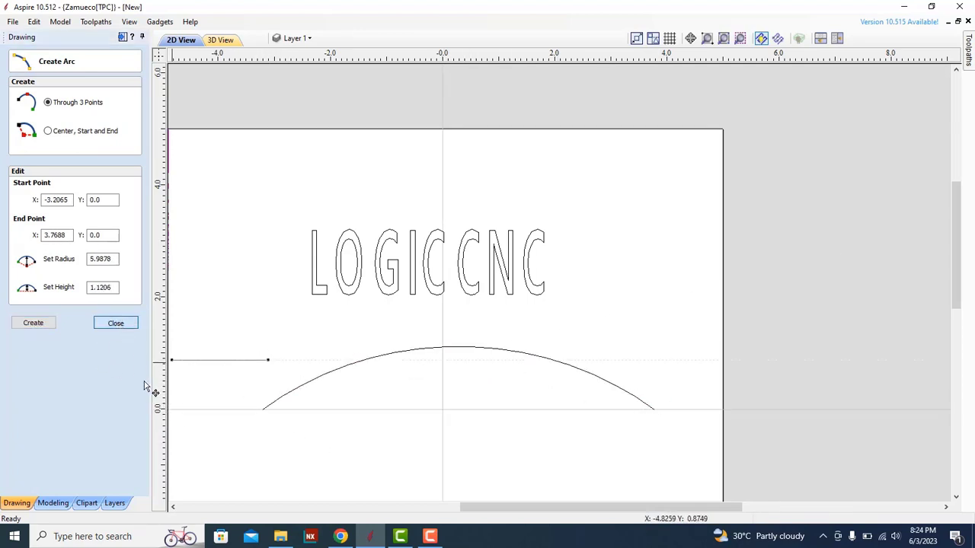
# Step: Select the LOGIC CNC text together with the arc and wrap the text along it with Text on a Curve
pyautogui.click(347, 297)
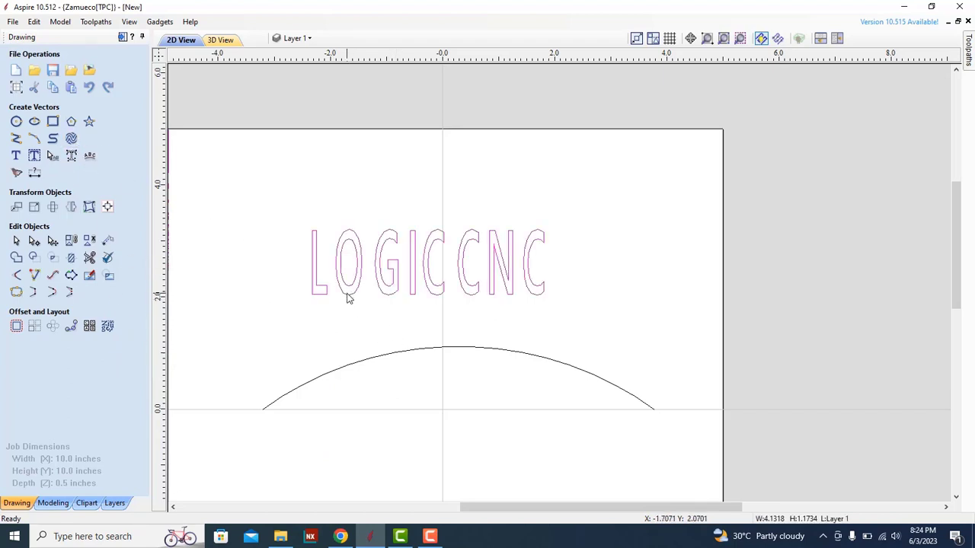
pyautogui.scroll(-2, 564, 179)
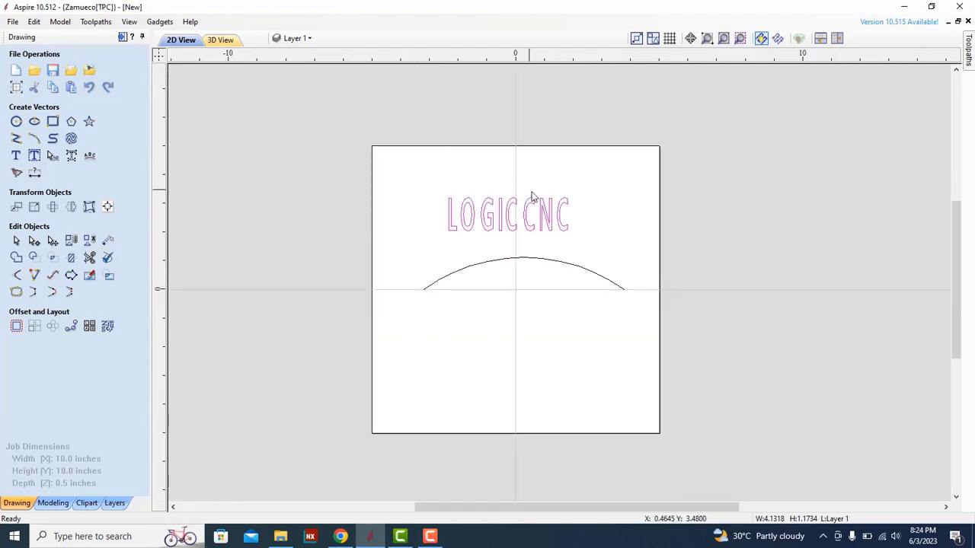
pyautogui.scroll(1, 533, 196)
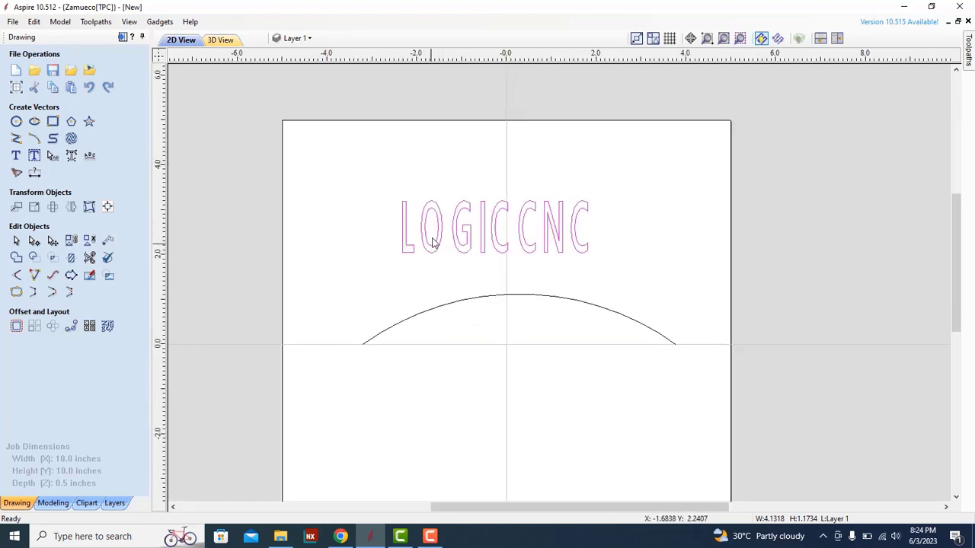
pyautogui.click(431, 312)
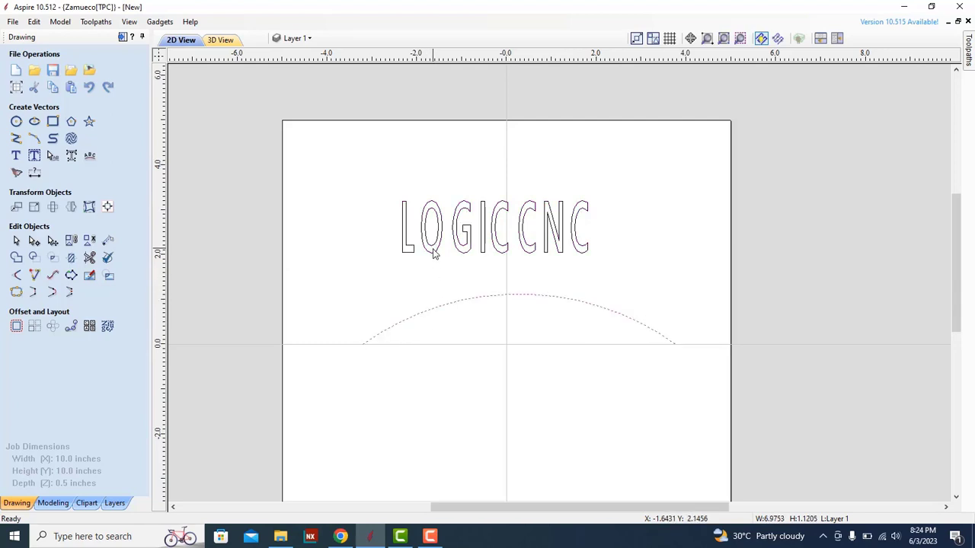
pyautogui.click(433, 254)
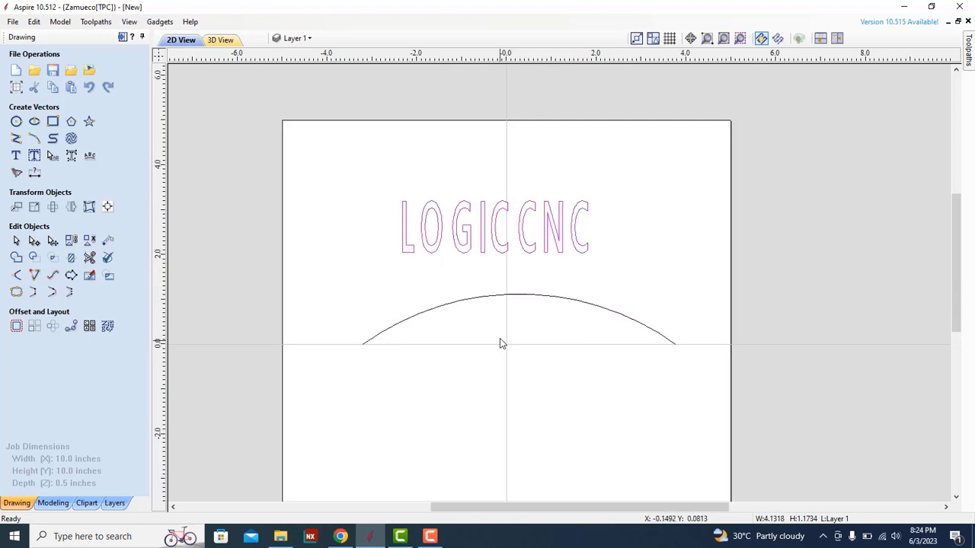
pyautogui.keyDown('shift'); pyautogui.click(459, 303); pyautogui.keyUp('shift')
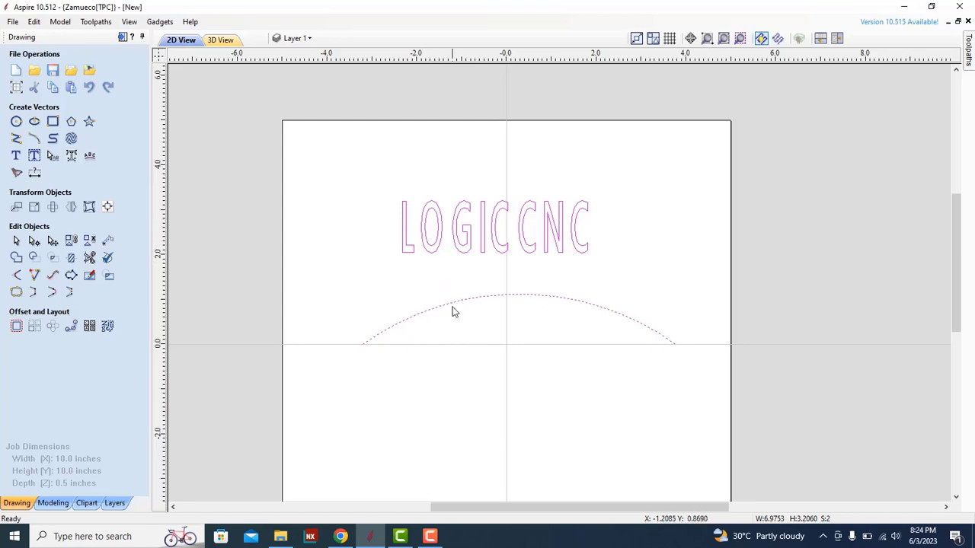
pyautogui.click(89, 155)
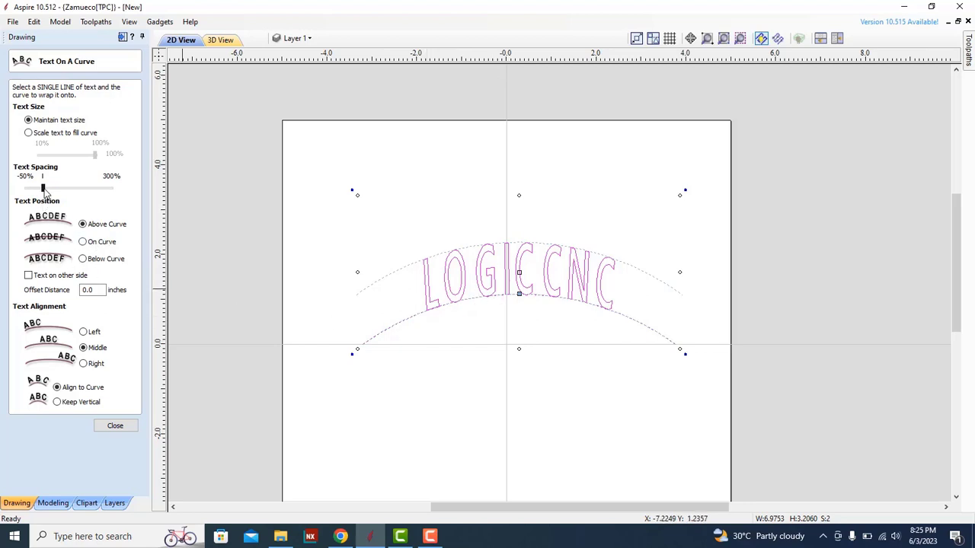
# Step: Compare maintaining the text size with scaling to fill the curve, and leave the LOGIC CNC text scaled to fill the arc
pyautogui.click(58, 134)
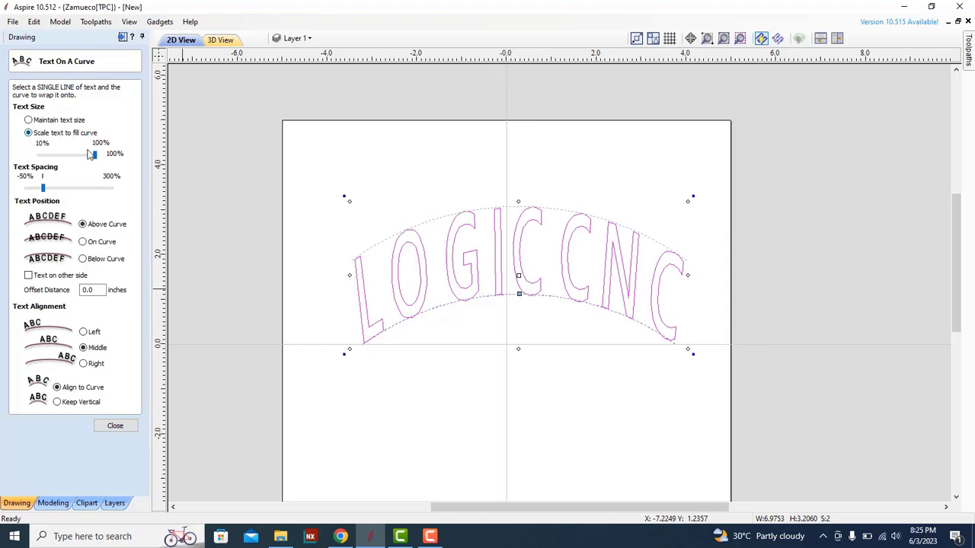
pyautogui.click(56, 121)
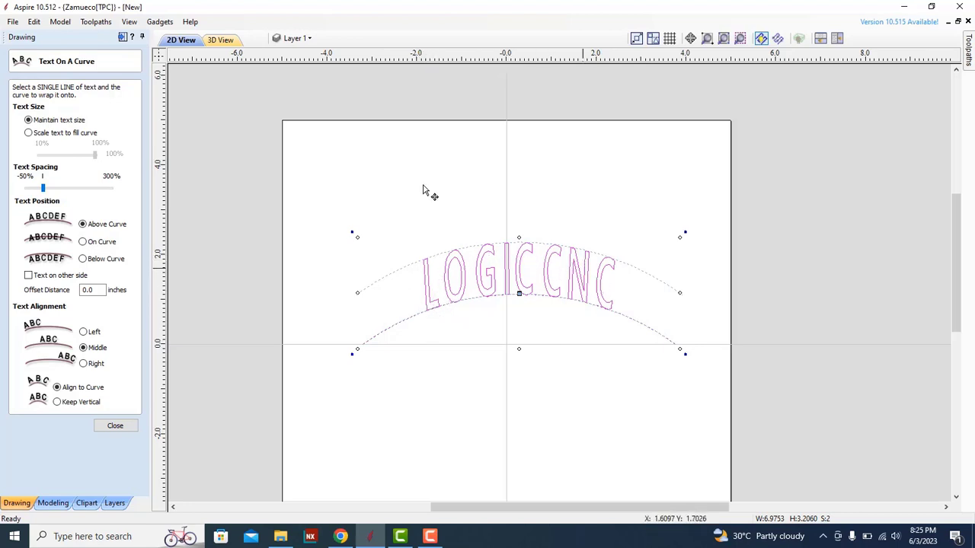
pyautogui.click(47, 135)
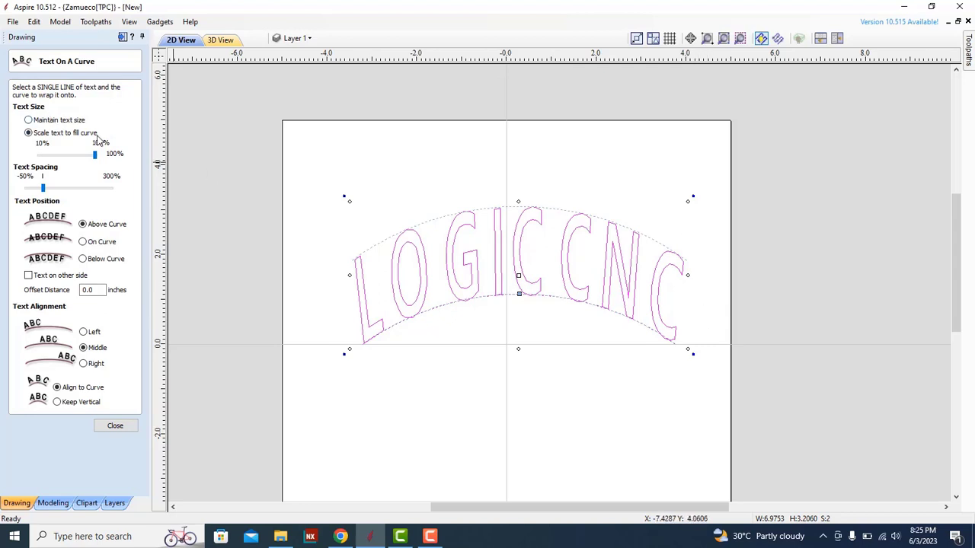
# Step: Try the LOGIC CNC text spacing near 300%, and bring it back close to the default spacing
pyautogui.moveTo(95, 156)
pyautogui.mouseDown()
pyautogui.moveTo(68, 155)
pyautogui.moveTo(105, 157)
pyautogui.mouseUp()
pyautogui.moveTo(44, 191); pyautogui.dragTo(117, 189)
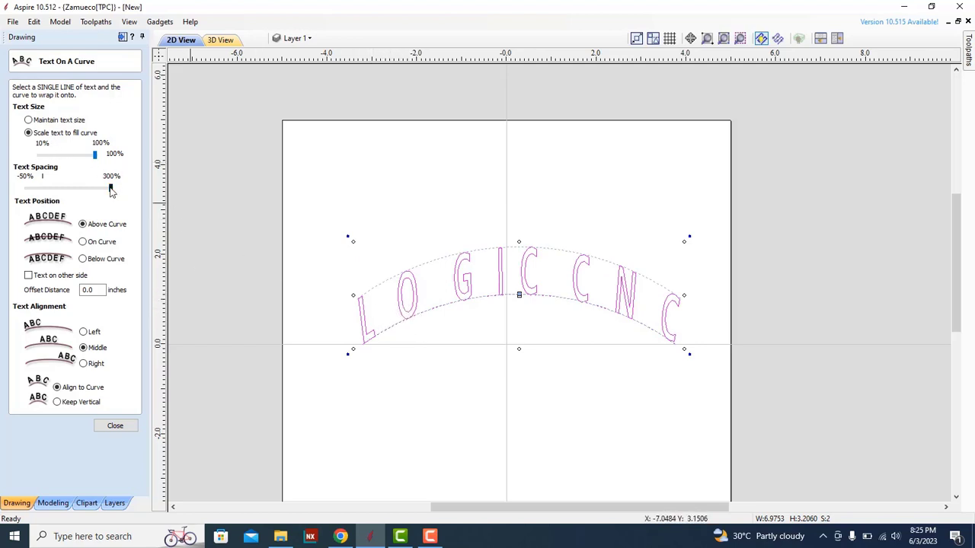
pyautogui.moveTo(110, 188); pyautogui.dragTo(47, 191)
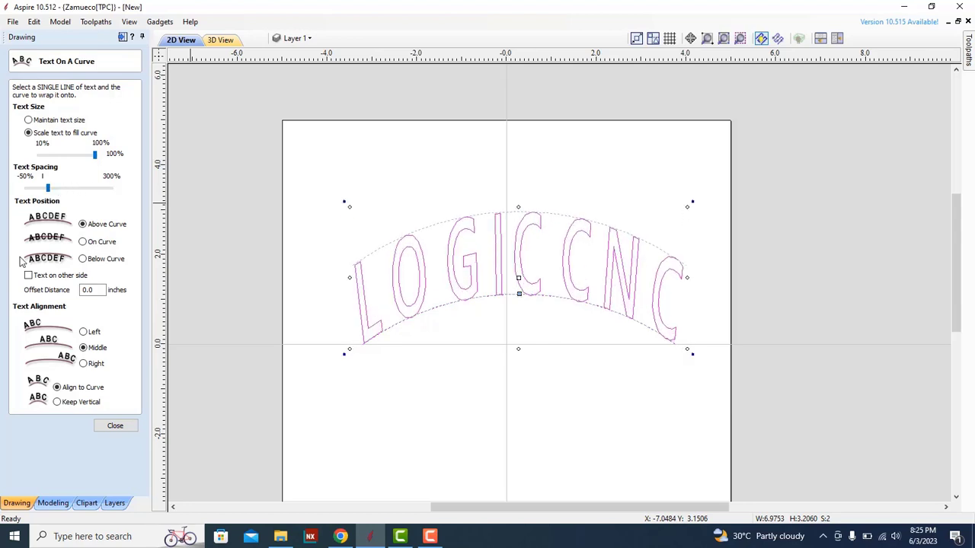
# Step: Try positioning the text on the curve and below it, and toggle the other-side option for the below-curve position, leaving it off
pyautogui.click(100, 243)
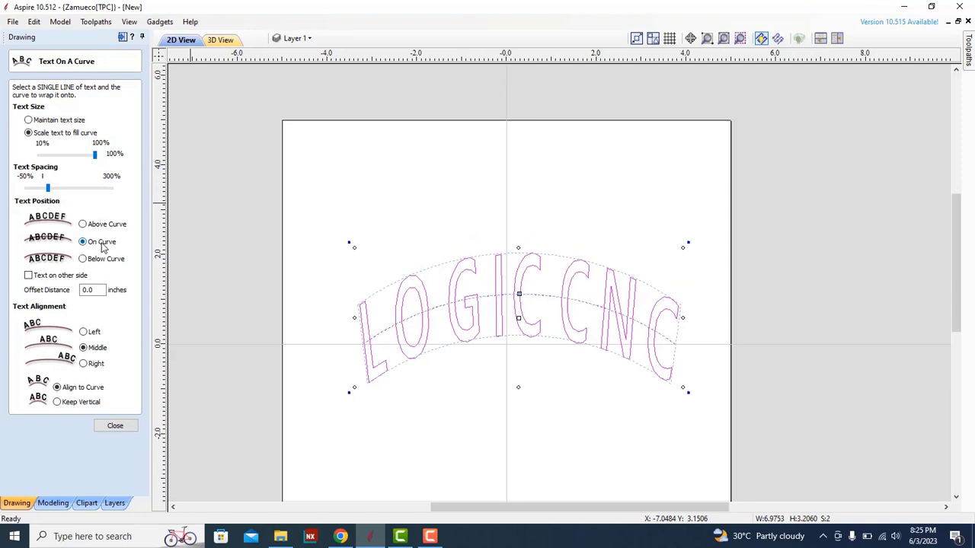
pyautogui.click(100, 261)
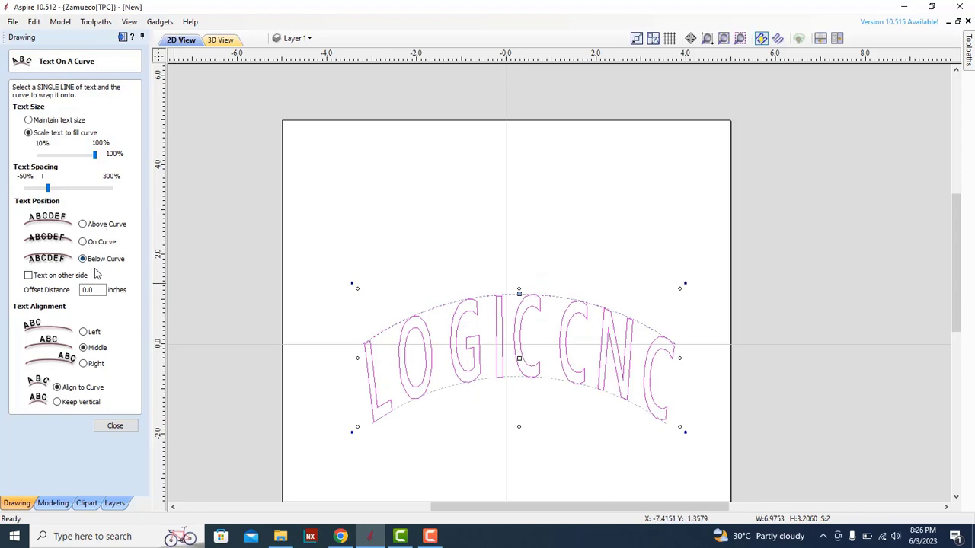
pyautogui.click(29, 276)
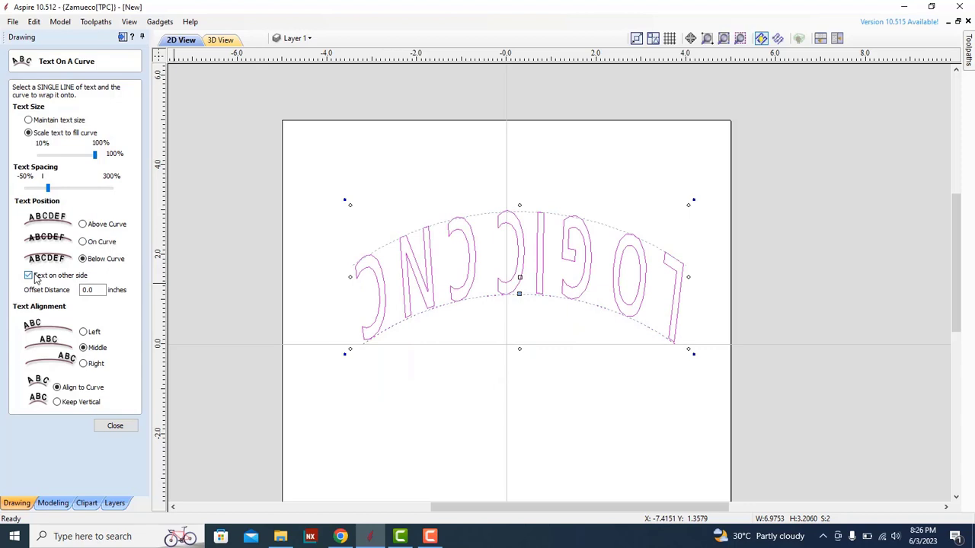
pyautogui.click(35, 277)
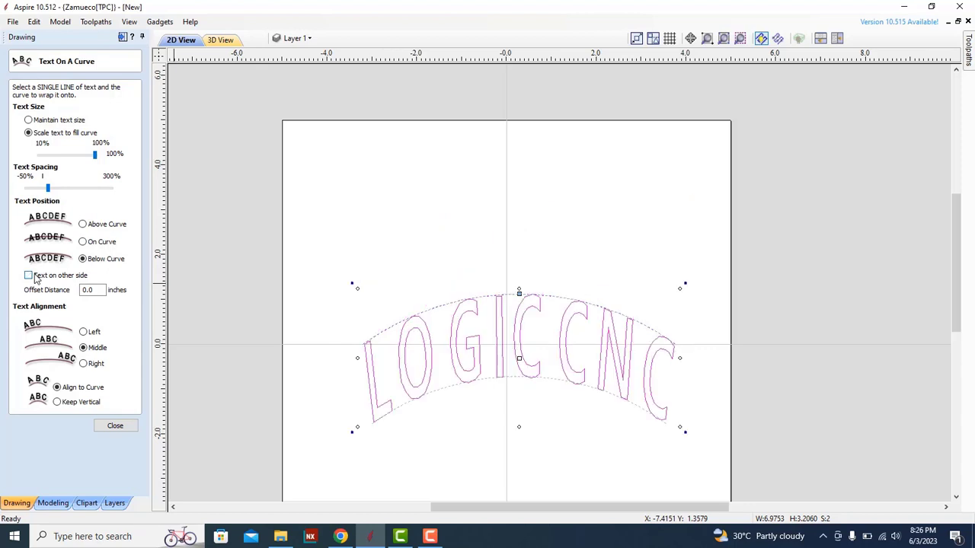
pyautogui.click(35, 277)
pyautogui.click(35, 278)
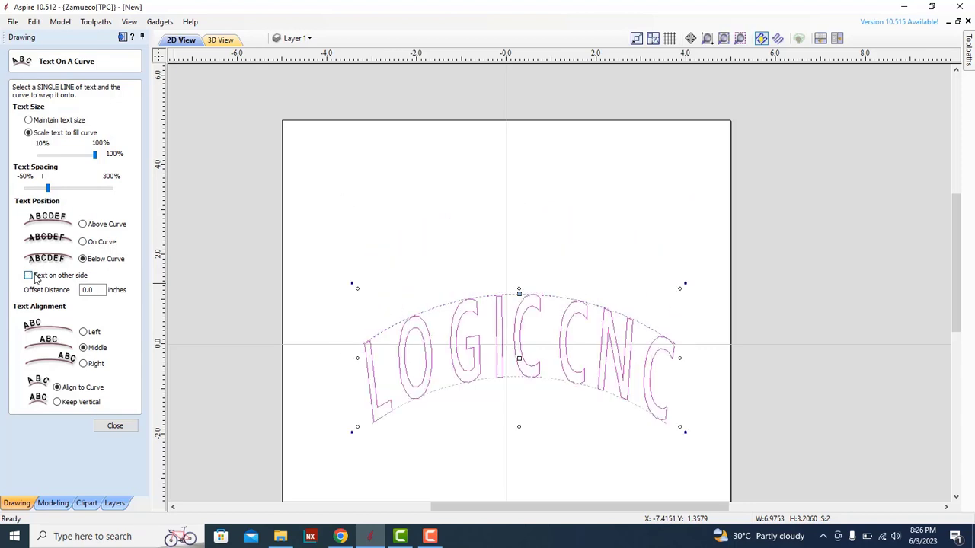
# Step: Position the text above the curve again and toggle Text on other side for comparison, leaving the option off
pyautogui.click(106, 225)
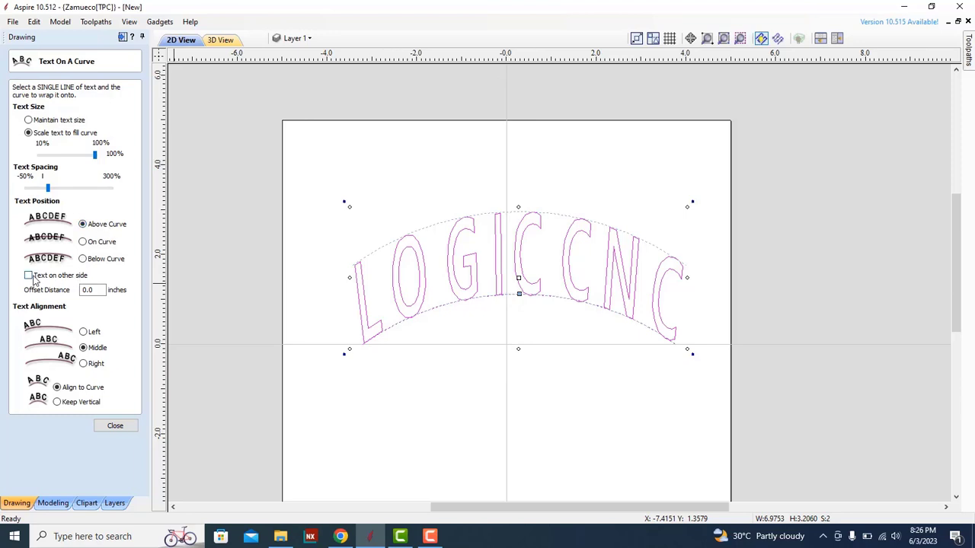
pyautogui.click(72, 281)
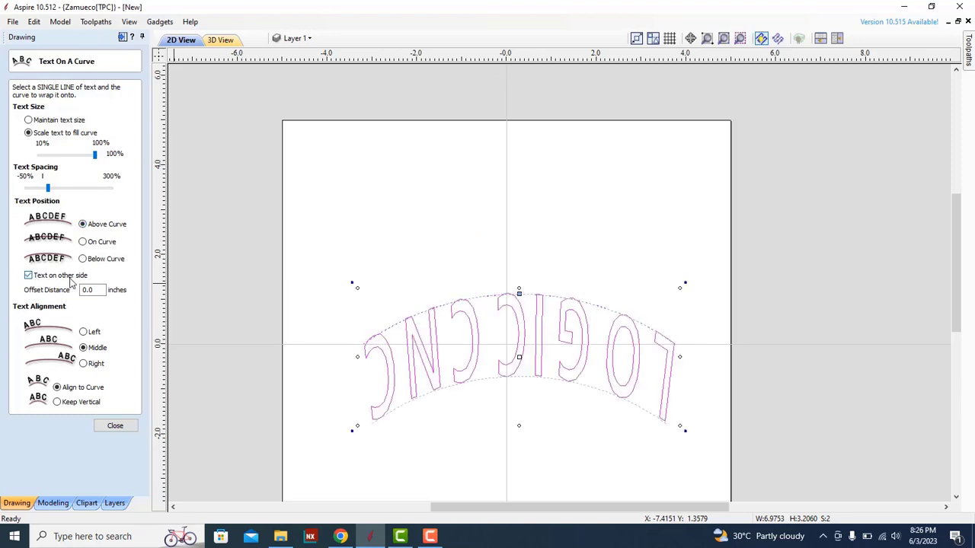
pyautogui.click(72, 282)
pyautogui.click(72, 281)
pyautogui.click(71, 281)
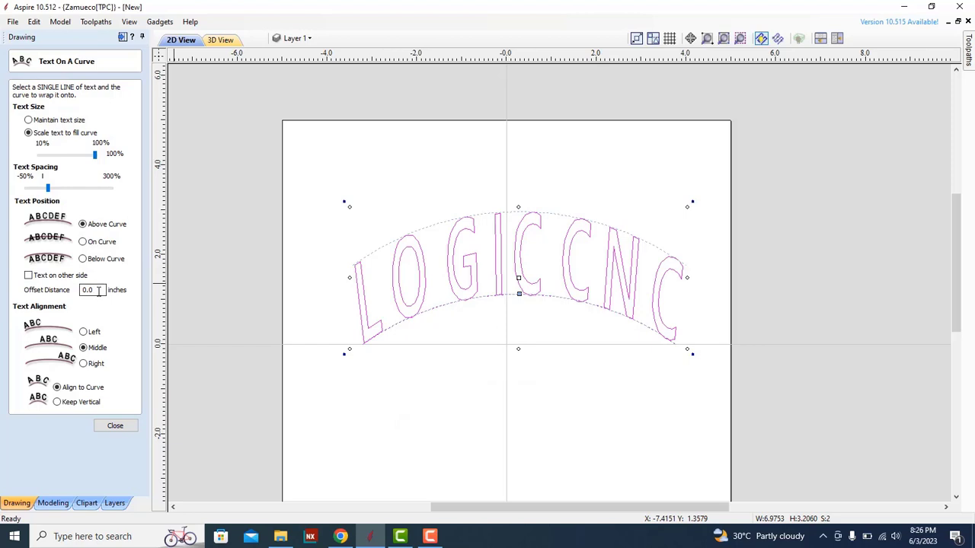
# Step: Try text offset distances of 1 and -1 inches from the arc, and reset the offset to 0
pyautogui.doubleClick(98, 290)
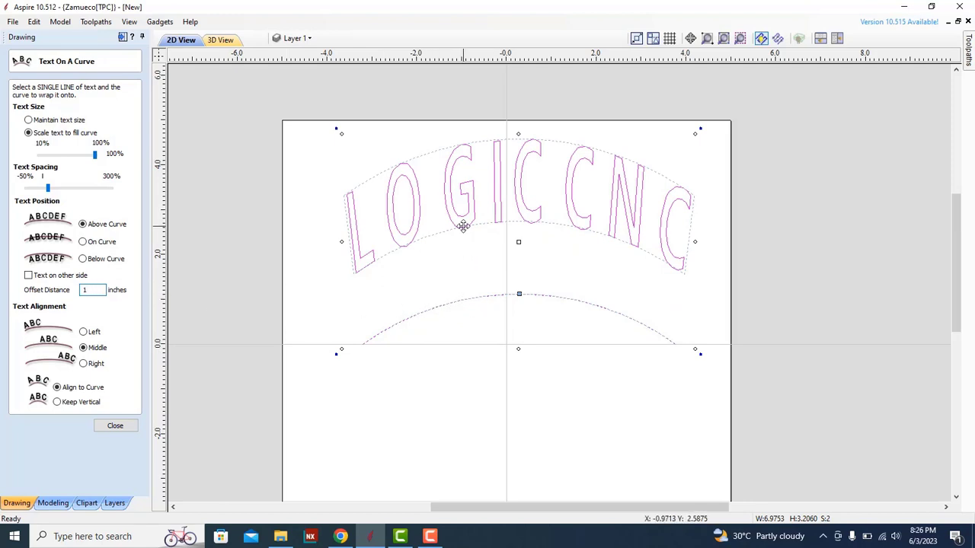
pyautogui.click(455, 385)
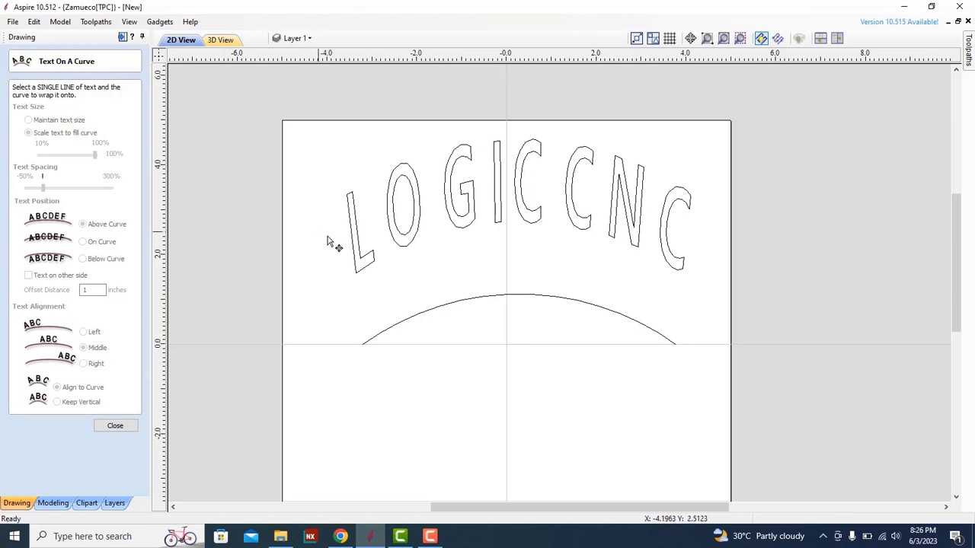
pyautogui.click(373, 266)
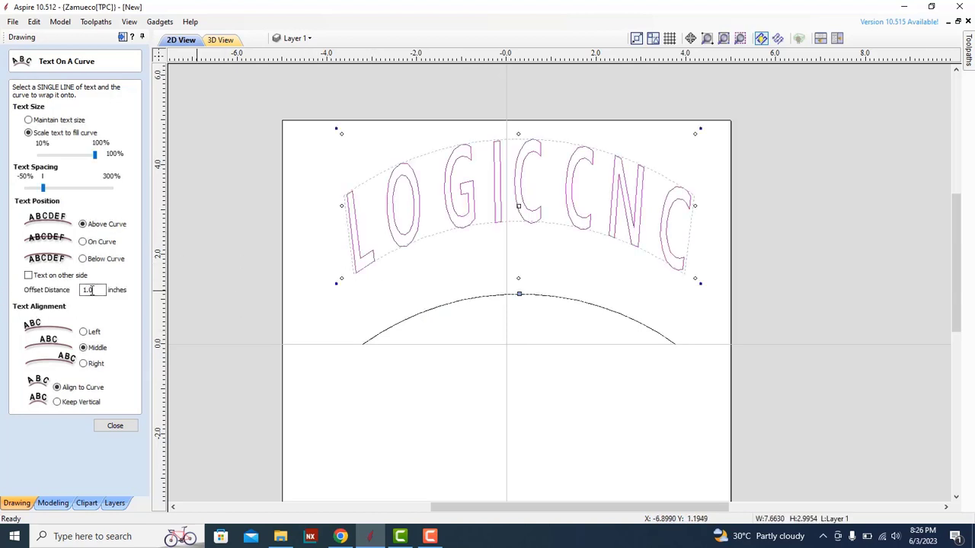
pyautogui.doubleClick(91, 290)
pyautogui.write('-')
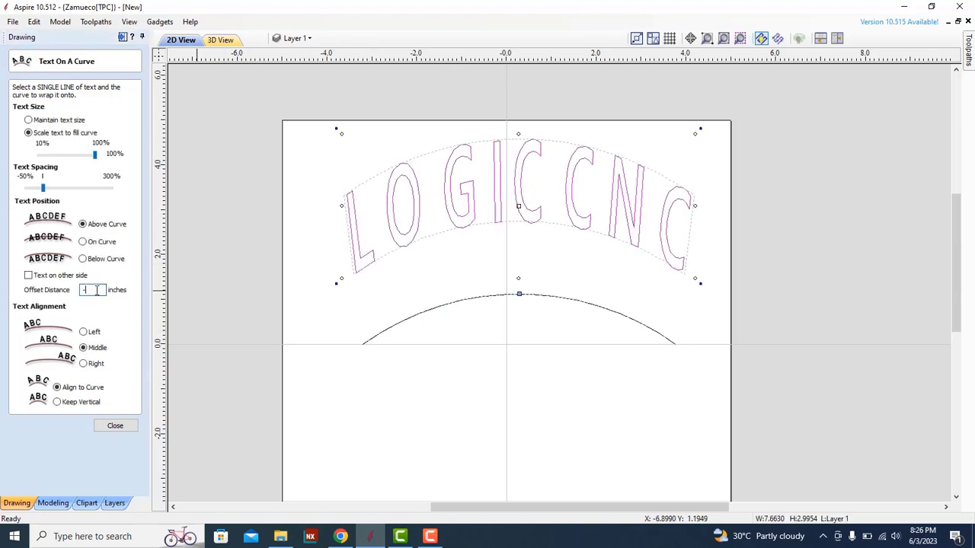
pyautogui.write('1')
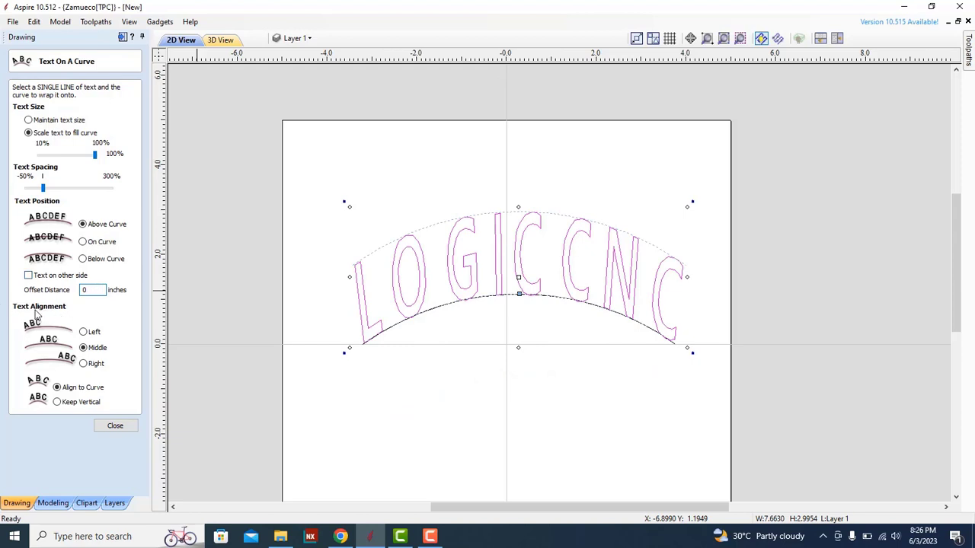
# Step: Align the wrapped text to the left of the arc and switch it to Maintain text size after comparing with Scale text to fill curve
pyautogui.click(94, 332)
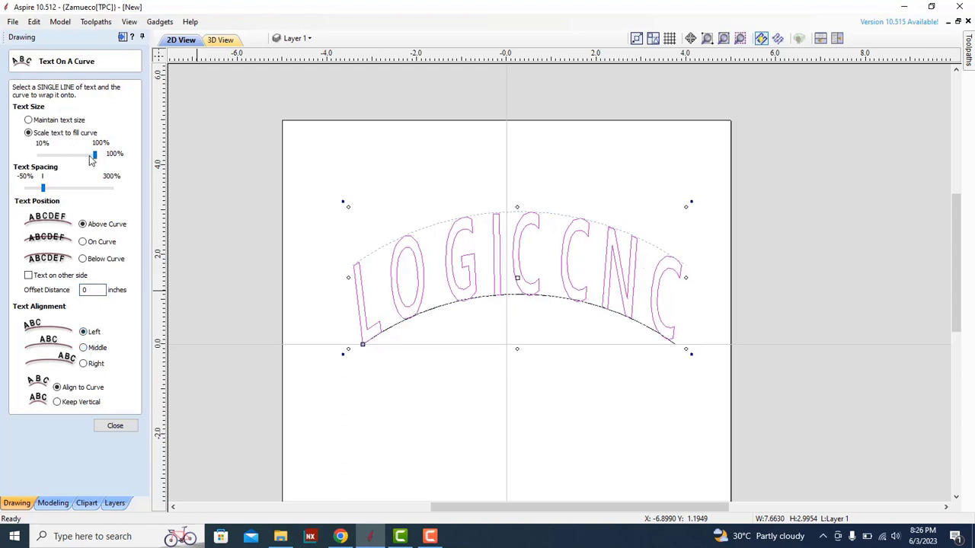
pyautogui.click(36, 120)
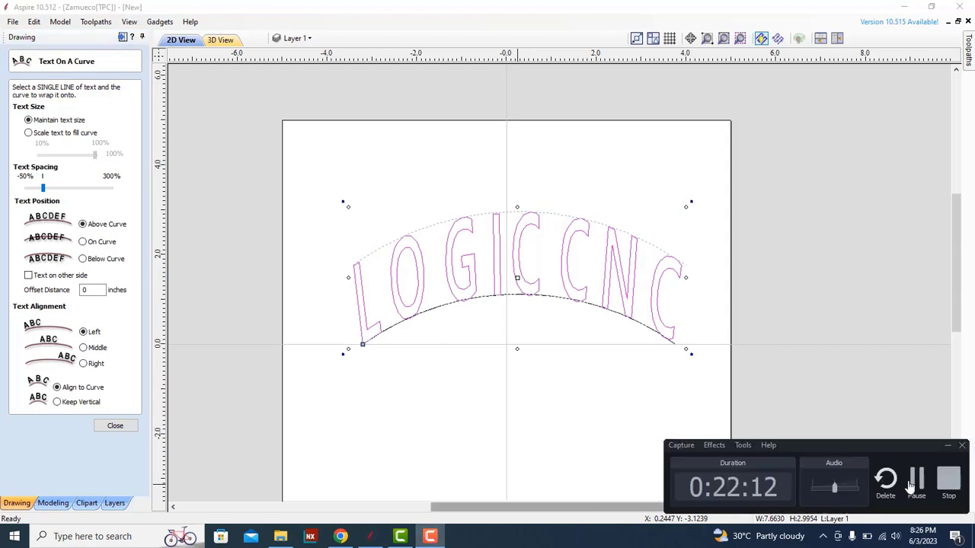
pyautogui.click(197, 282)
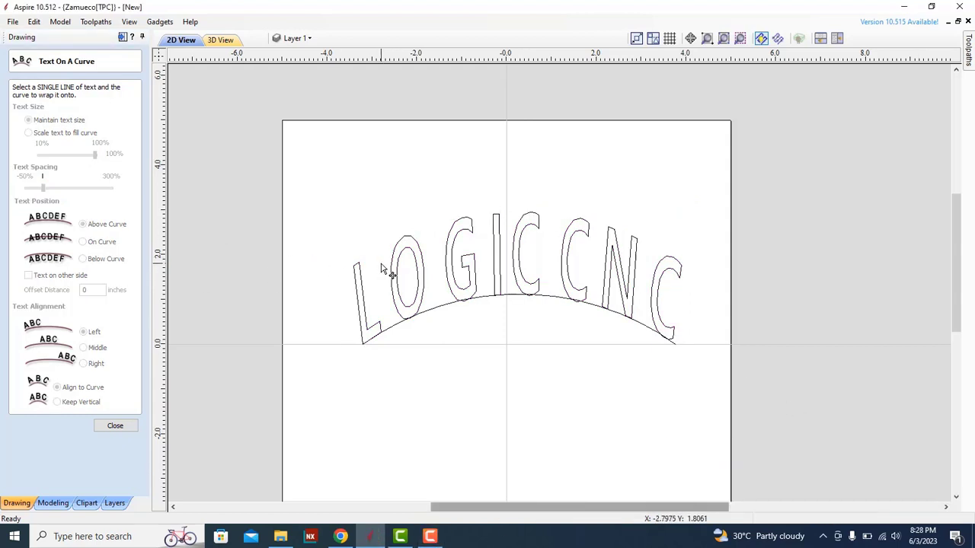
pyautogui.click(405, 261)
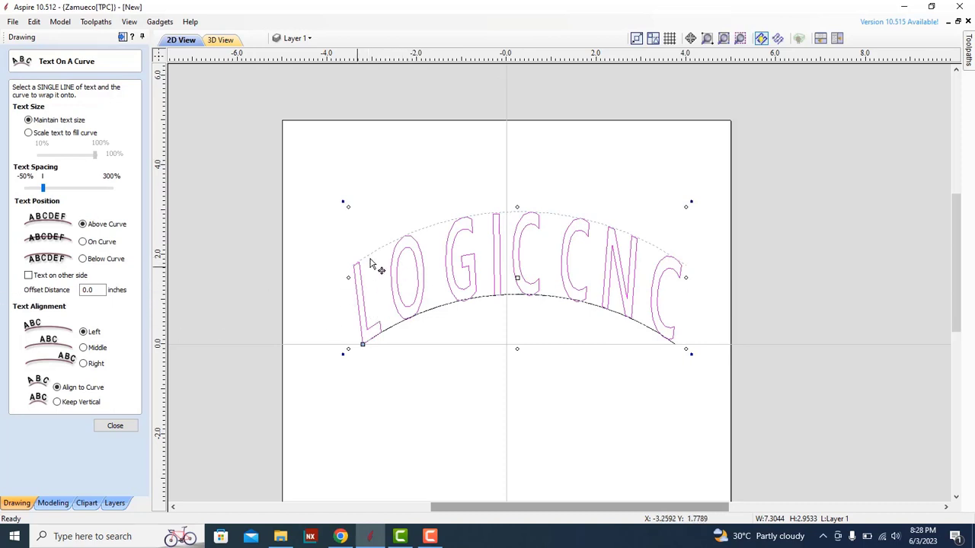
pyautogui.click(44, 134)
pyautogui.click(49, 123)
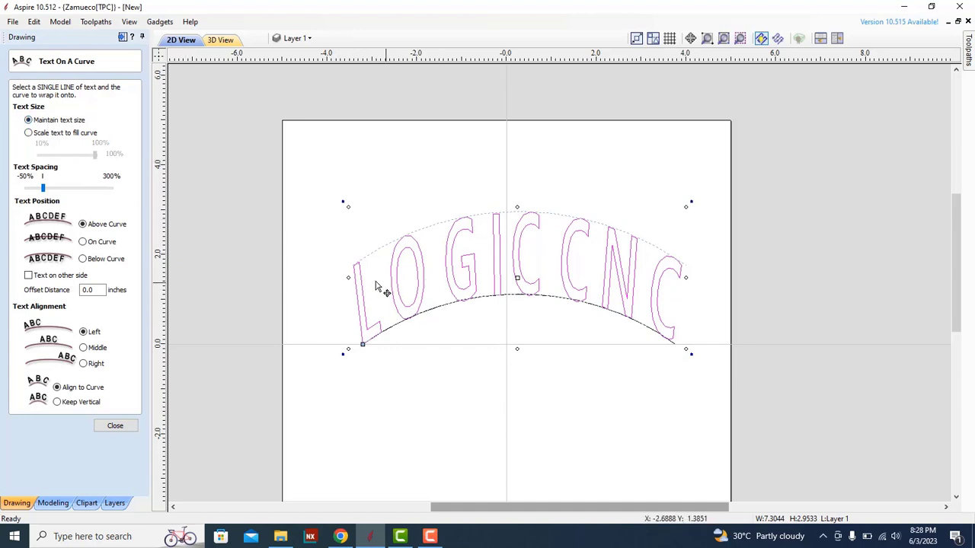
# Step: Leave Text on a Curve and undo the wrapping edits back to the straight LOGIC CNC text
pyautogui.click(118, 429)
pyautogui.click(404, 409)
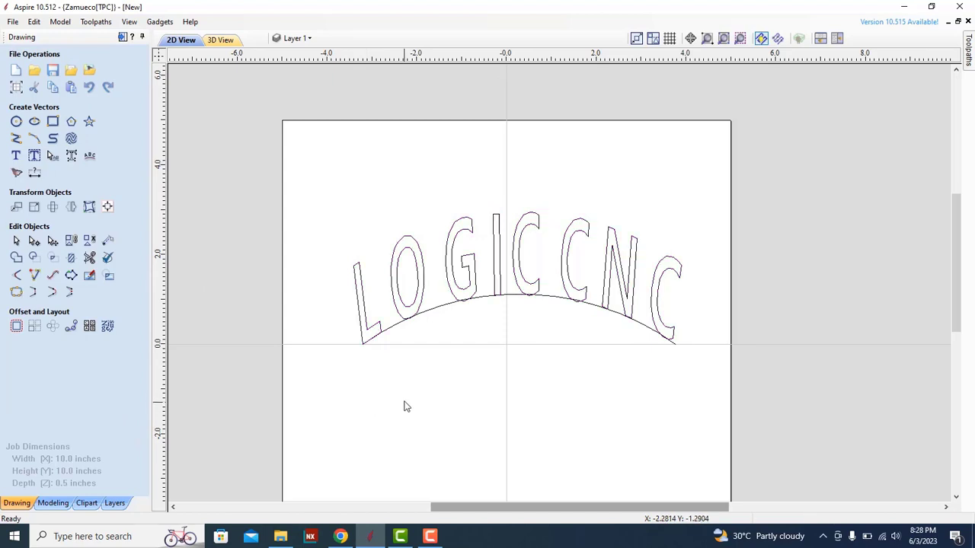
pyautogui.hotkey('ctrl', 'z')
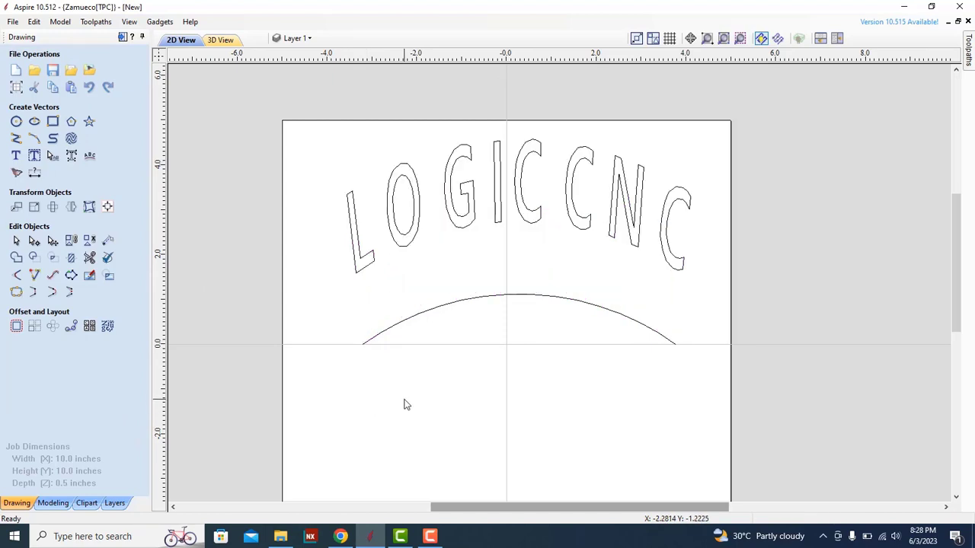
pyautogui.hotkey('ctrl', 'z')
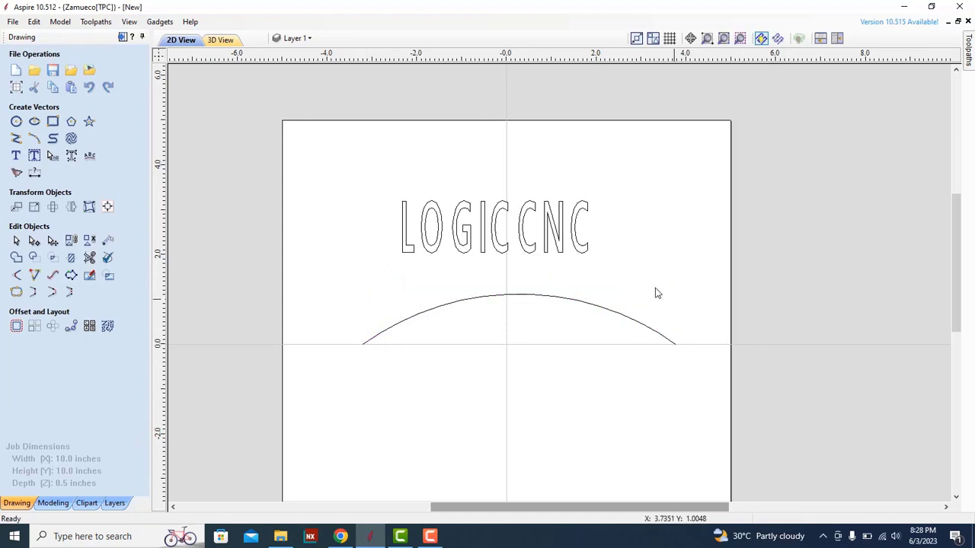
# Step: Select the straight LOGIC CNC text together with the arc and wrap it again with Text on a Curve, maintaining the text size
pyautogui.click(89, 155)
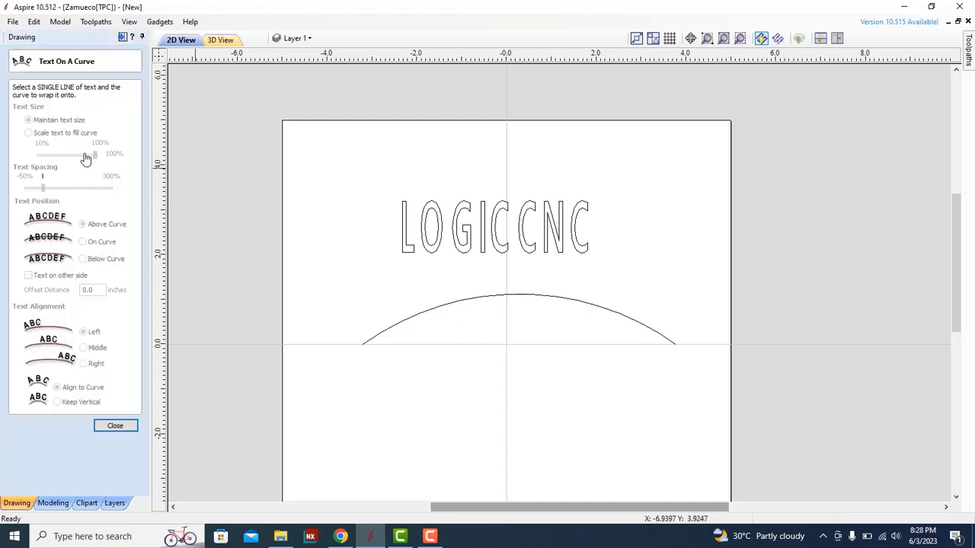
pyautogui.click(111, 426)
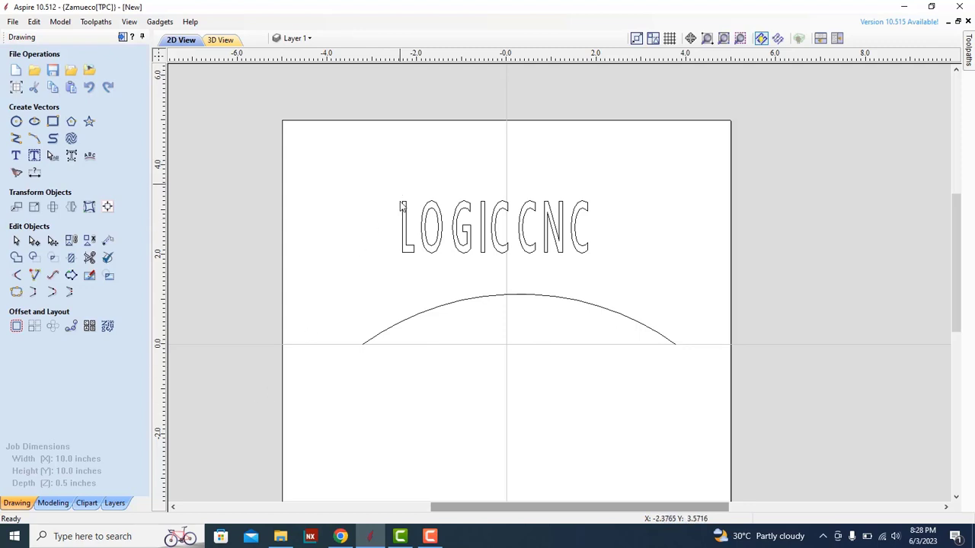
pyautogui.click(406, 252)
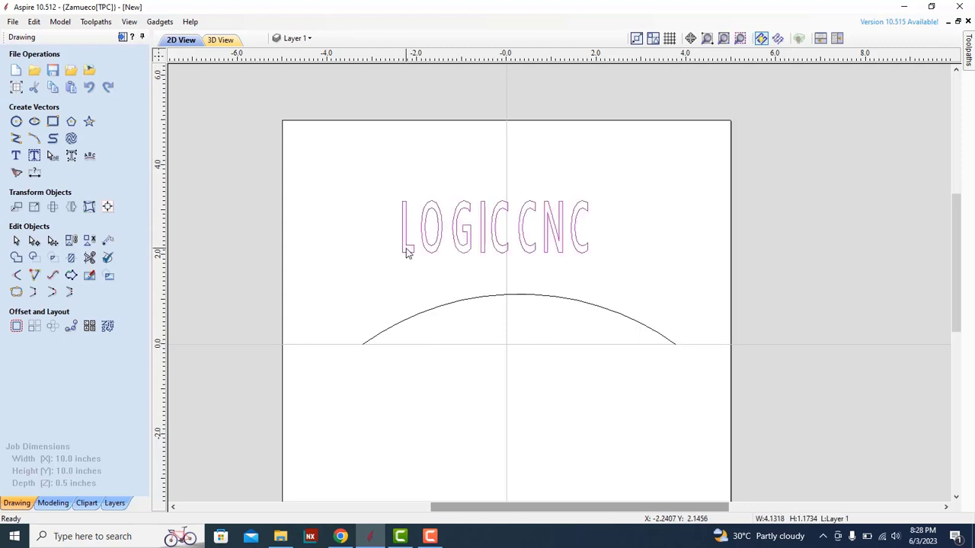
pyautogui.keyDown('shift'); pyautogui.click(423, 318); pyautogui.keyUp('shift')
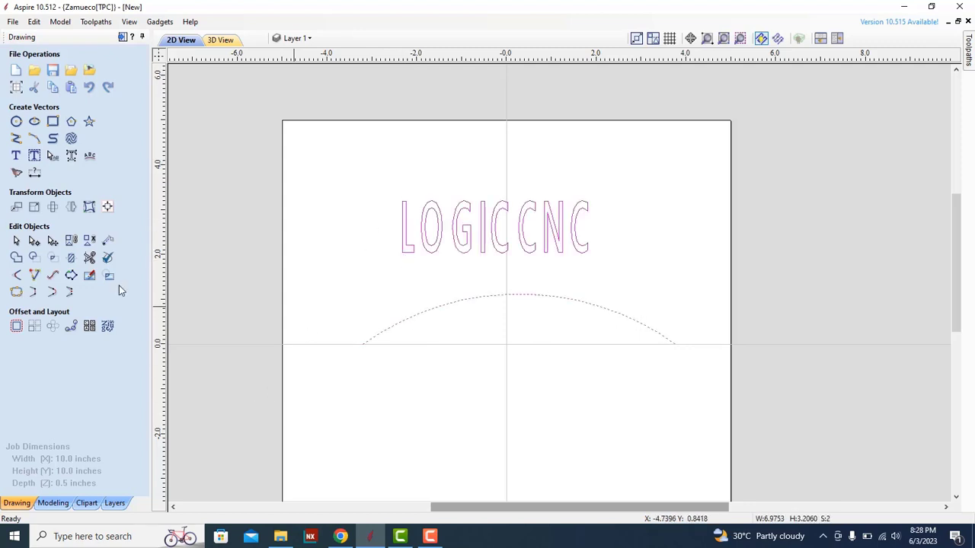
pyautogui.click(90, 157)
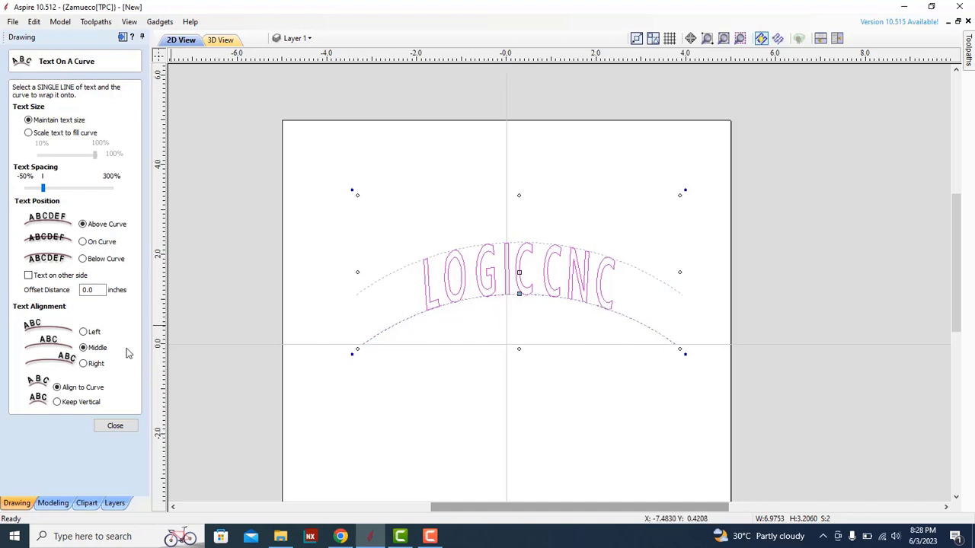
# Step: Compare left and right alignment of the text along the arc, and leave it aligned to the middle
pyautogui.click(91, 333)
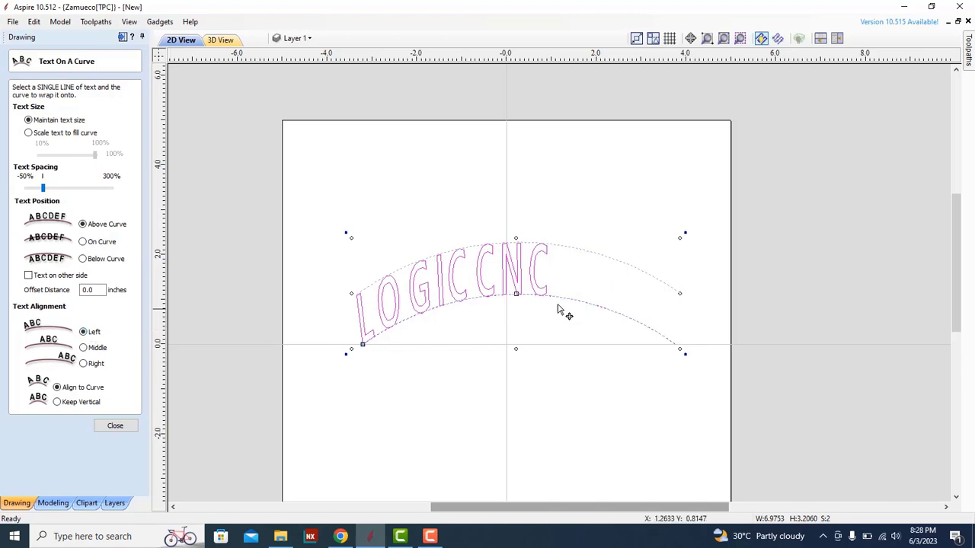
pyautogui.click(83, 364)
pyautogui.click(84, 348)
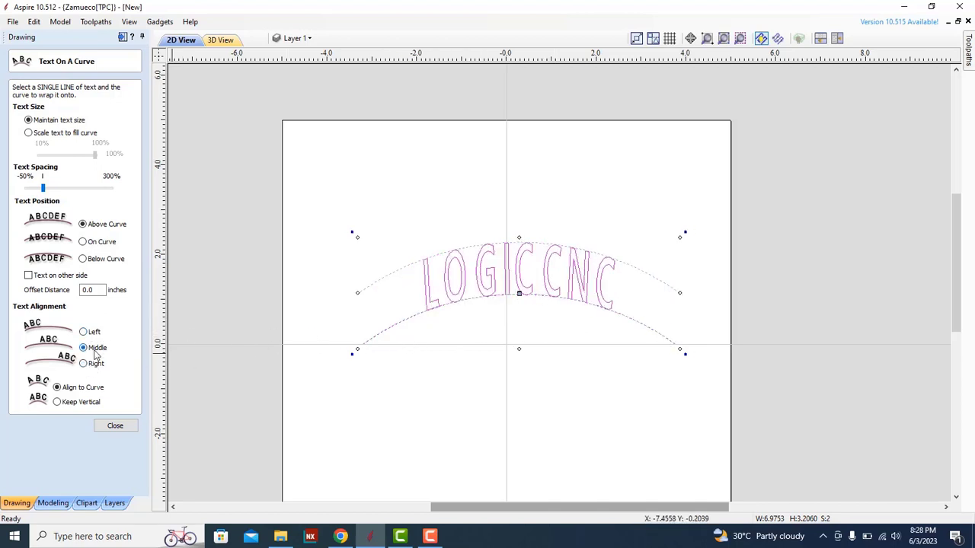
# Step: Compare Keep Vertical with Align to Curve for the letters, and finish the wrapped text with Keep Vertical
pyautogui.click(80, 406)
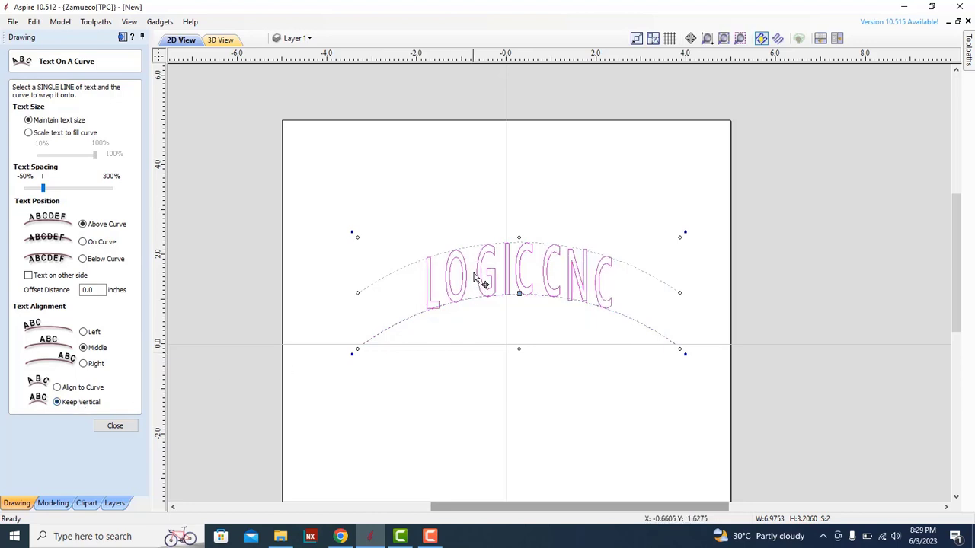
pyautogui.scroll(3, 502, 282)
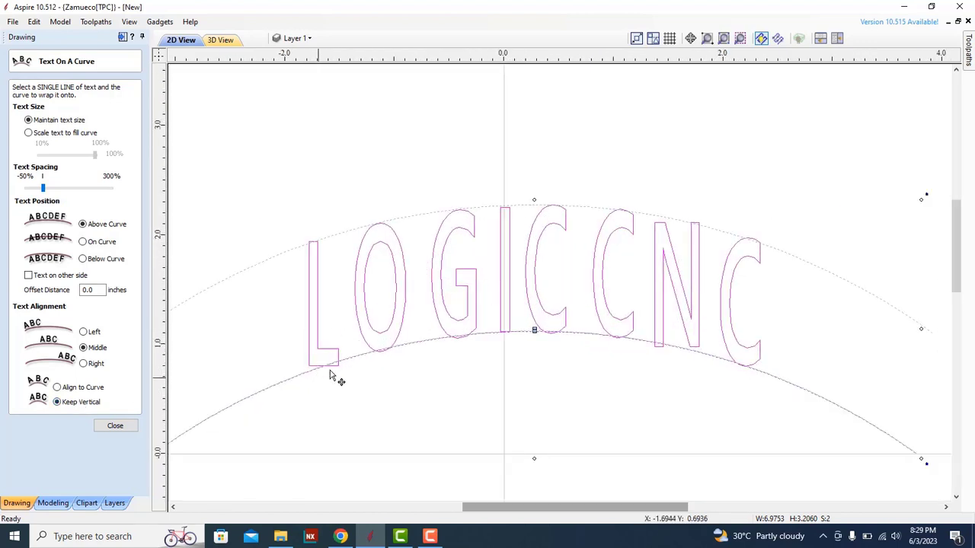
pyautogui.click(83, 389)
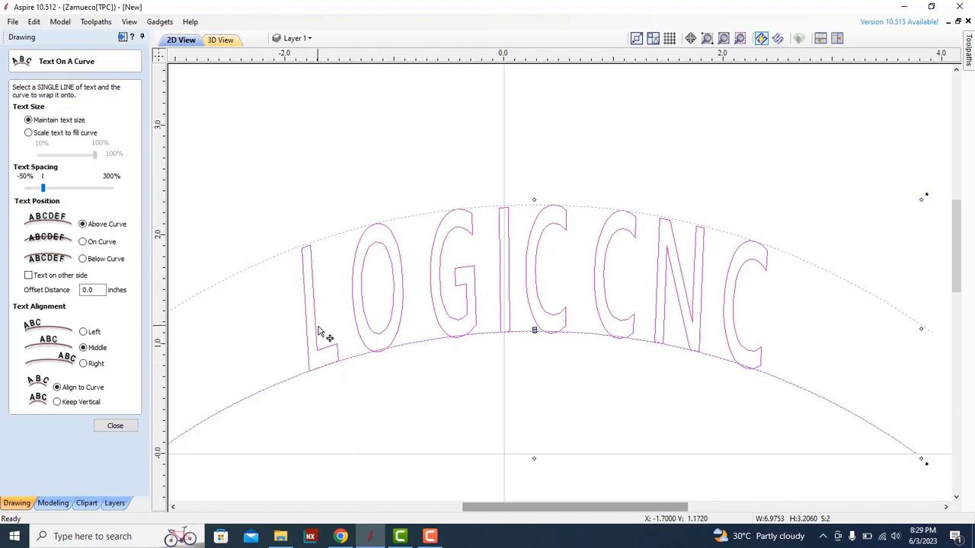
pyautogui.click(57, 402)
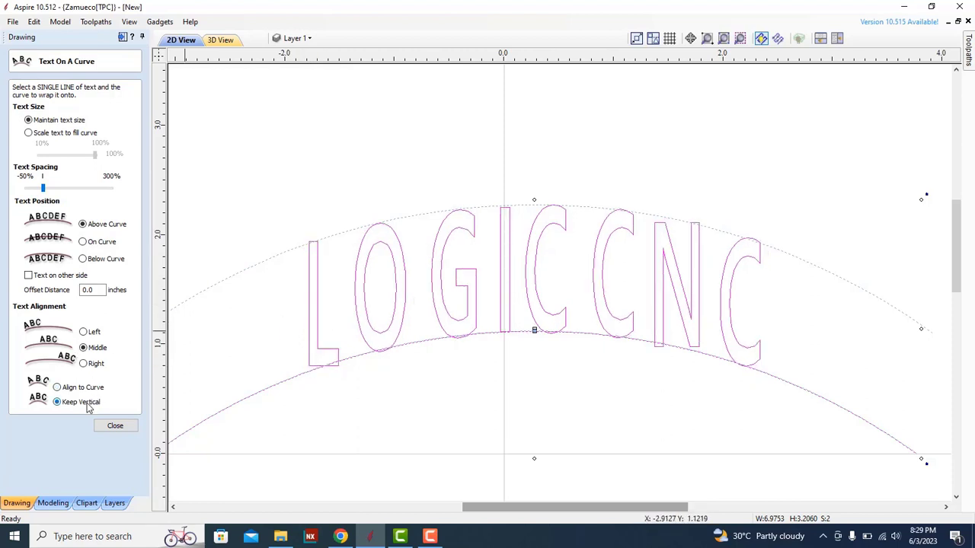
pyautogui.click(93, 389)
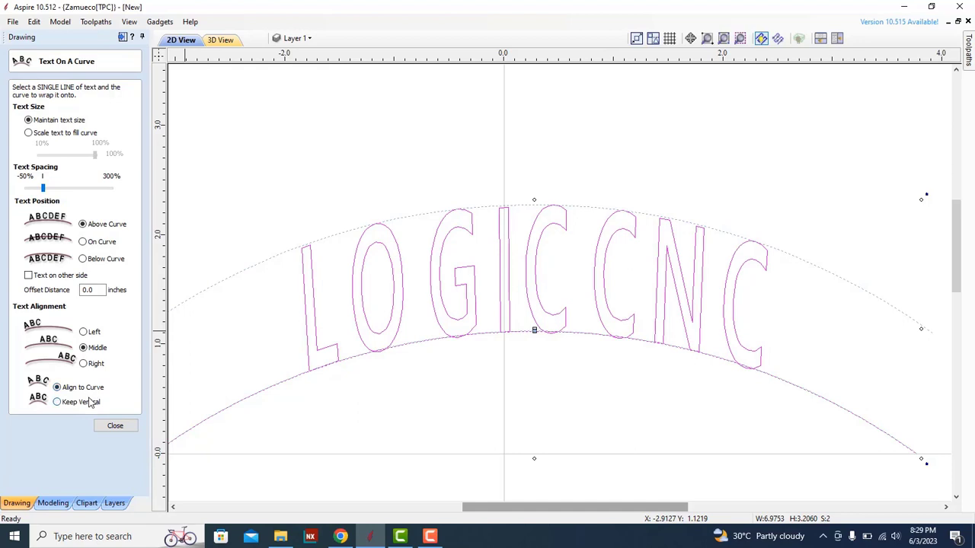
pyautogui.click(89, 402)
pyautogui.click(92, 389)
pyautogui.click(86, 404)
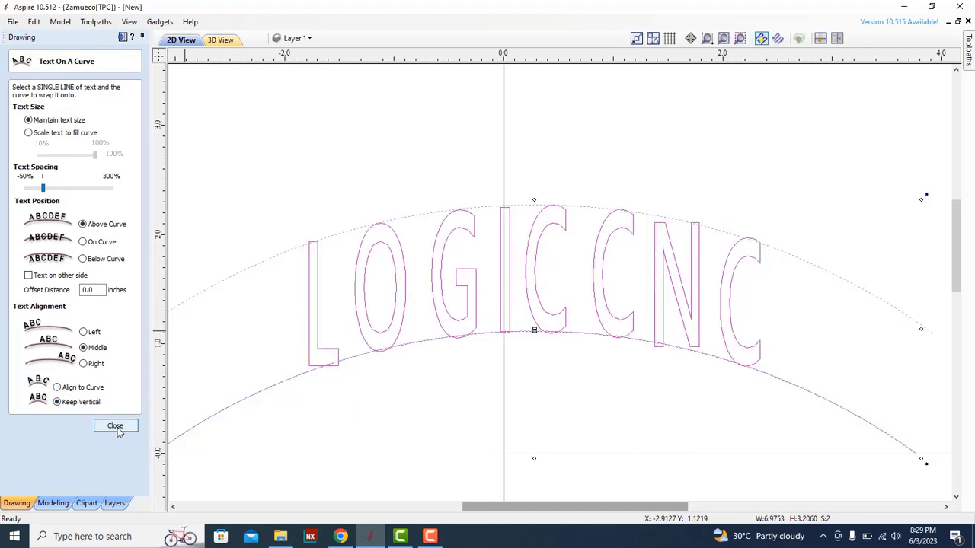
pyautogui.click(115, 426)
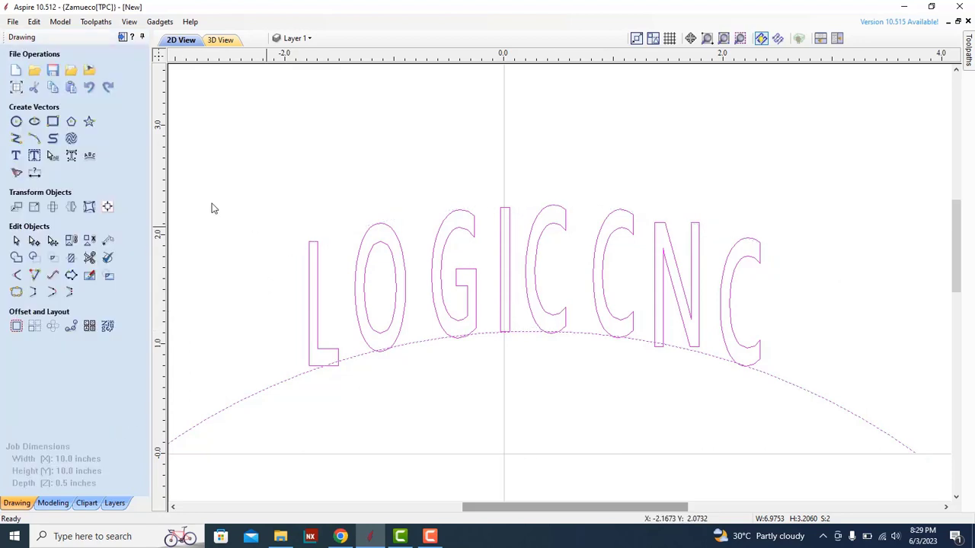